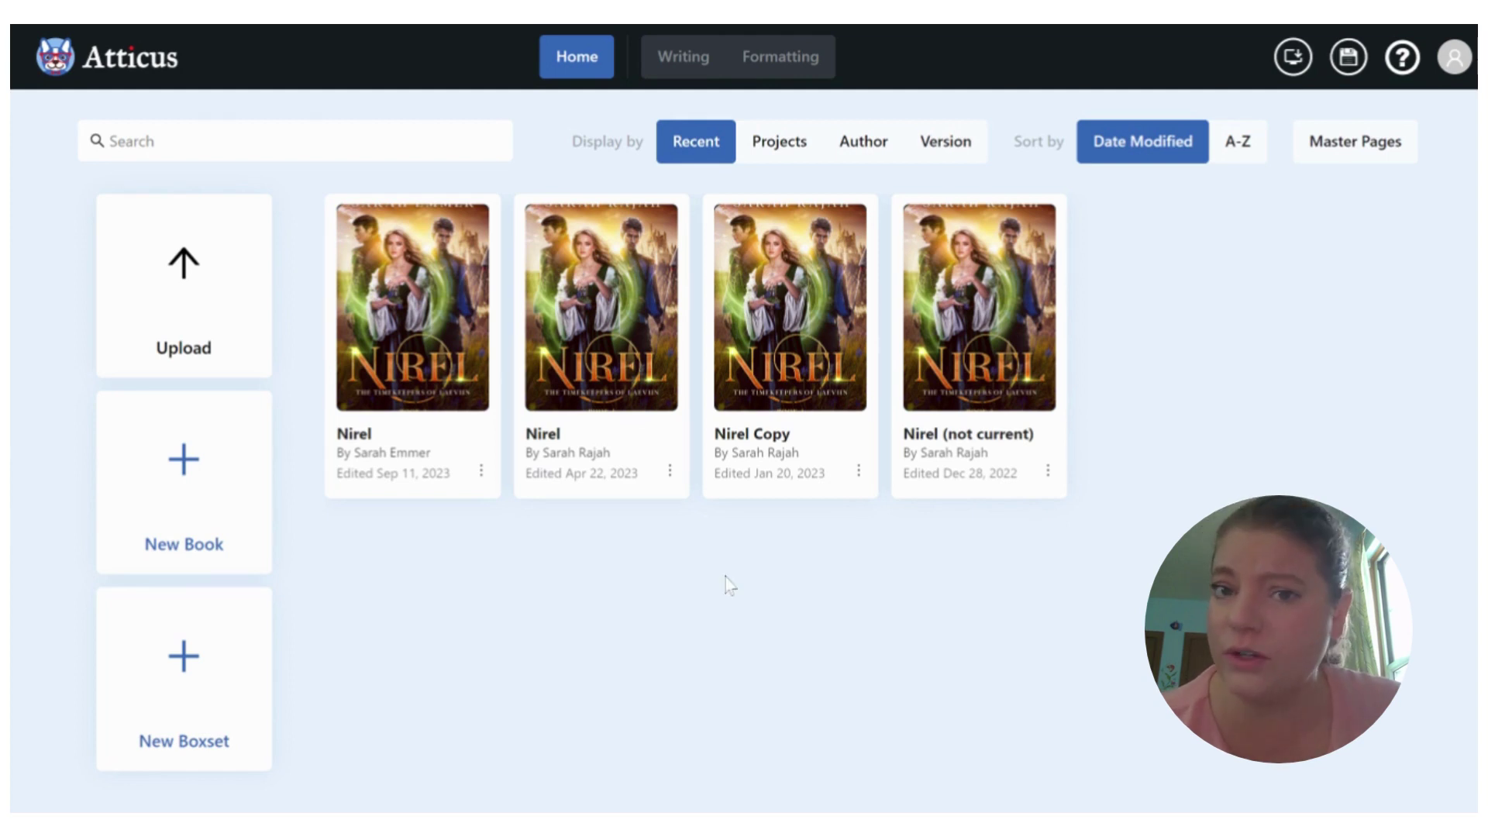
# Open the Nirel book edited Sep 11, 2023 and review its book details, publisher information, export options and snapshot section
pyautogui.click(385, 335)
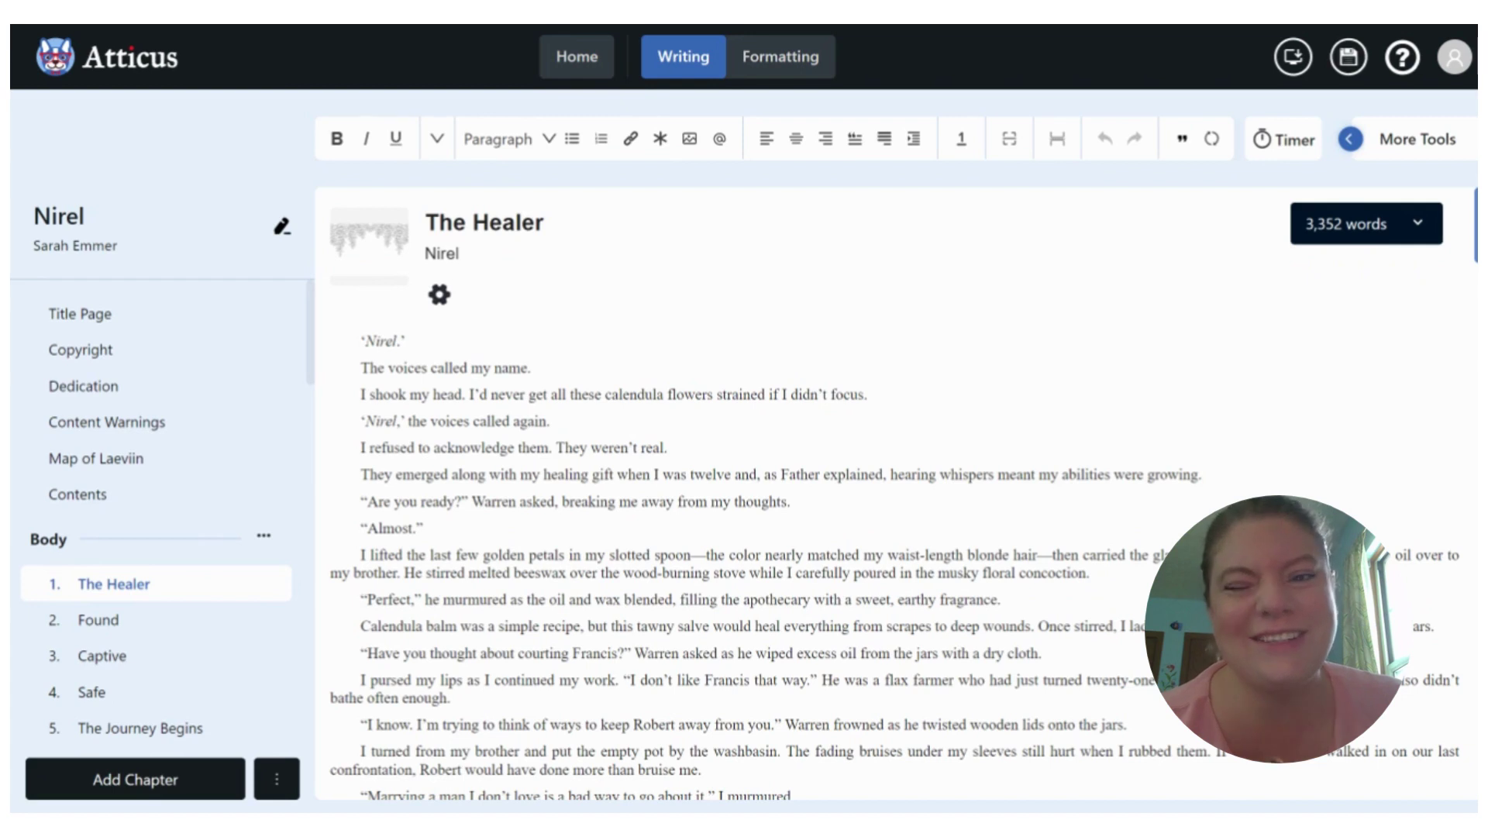
pyautogui.click(148, 250)
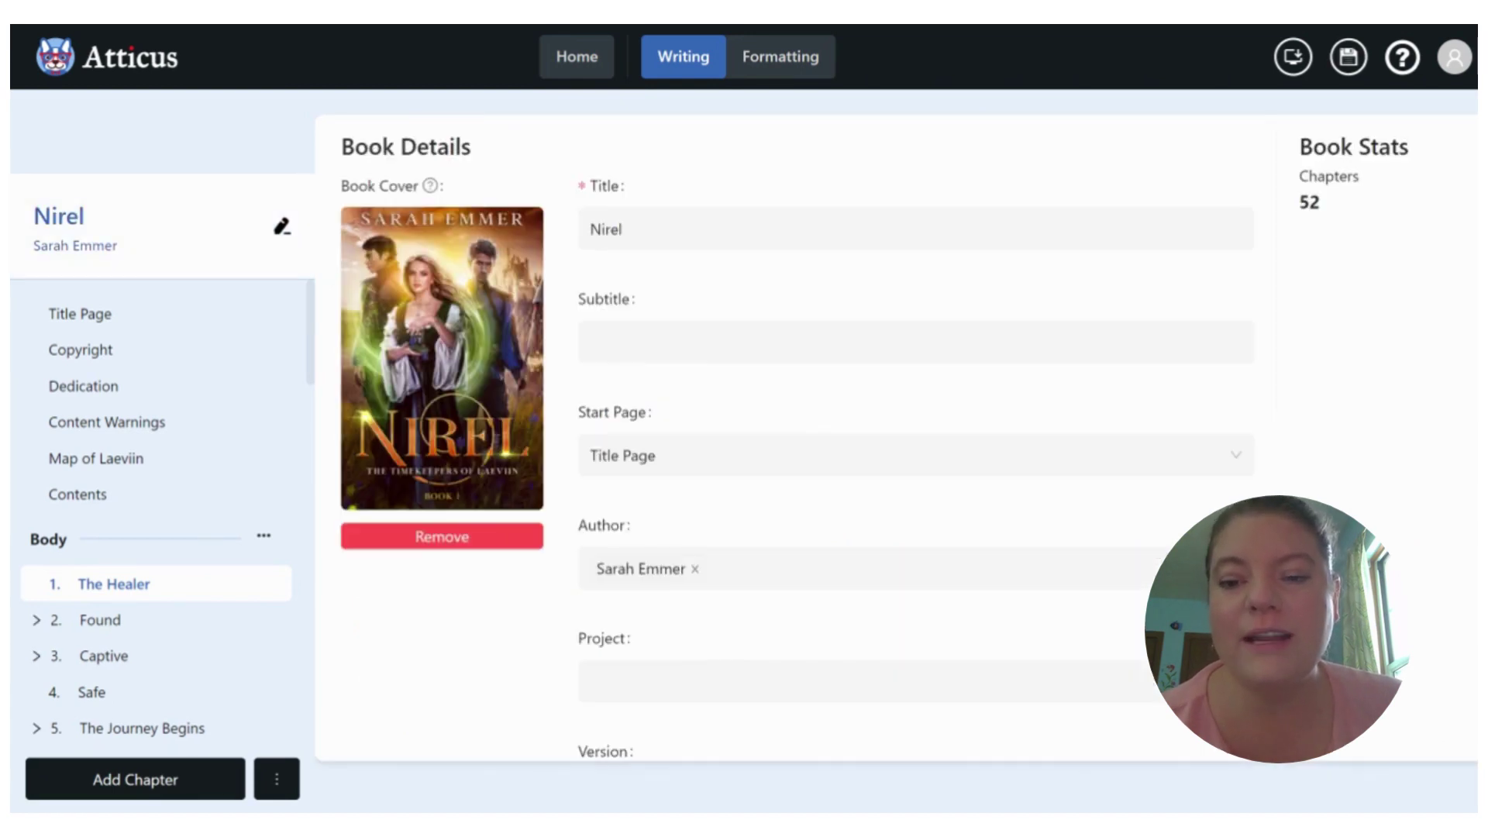
pyautogui.scroll(-5, 874, 335)
pyautogui.scroll(-3, 874, 333)
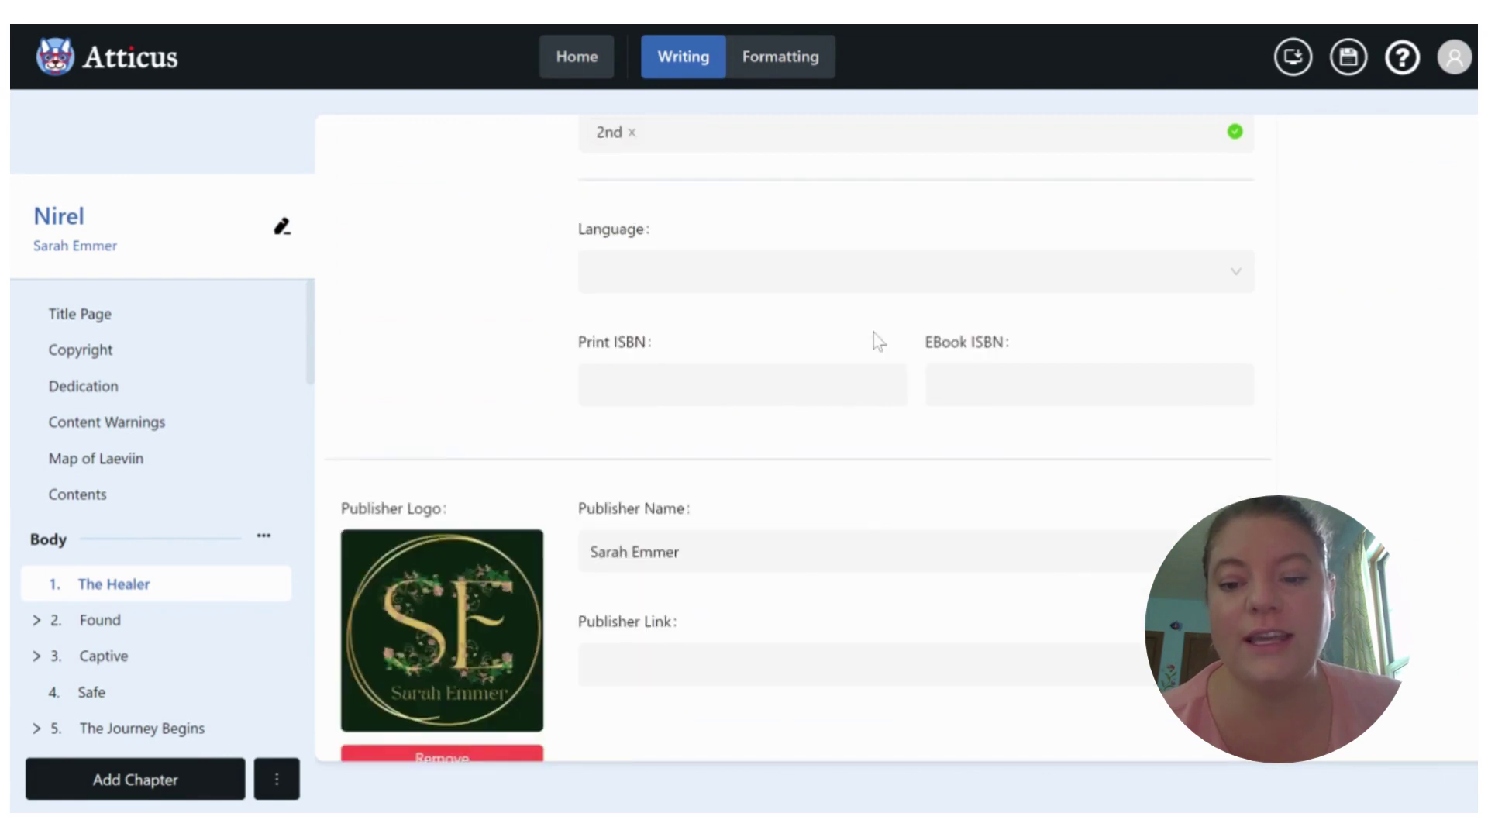
pyautogui.scroll(8, 873, 332)
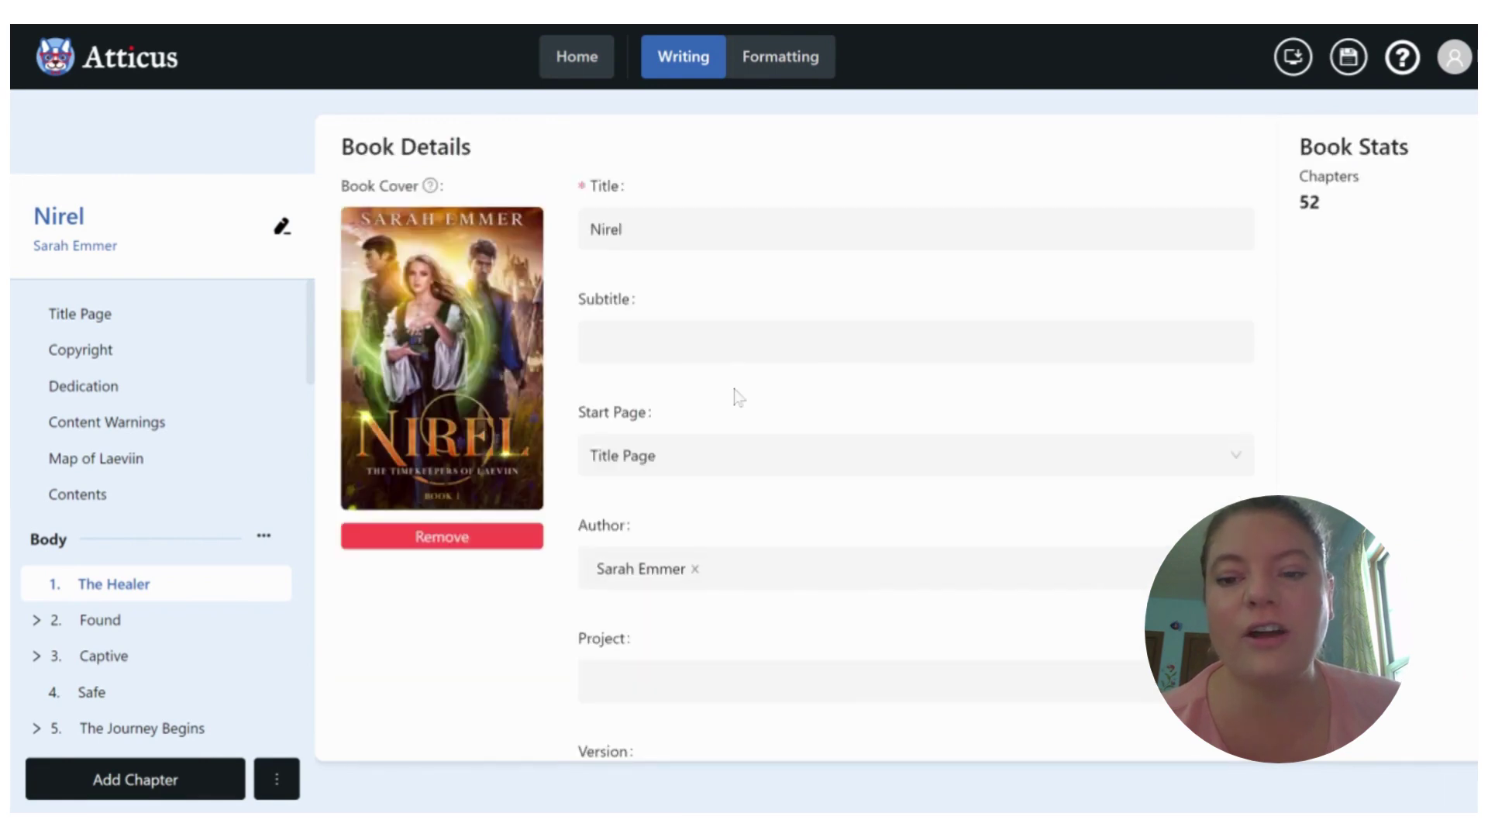
pyautogui.scroll(-1, 738, 396)
pyautogui.scroll(-6, 763, 322)
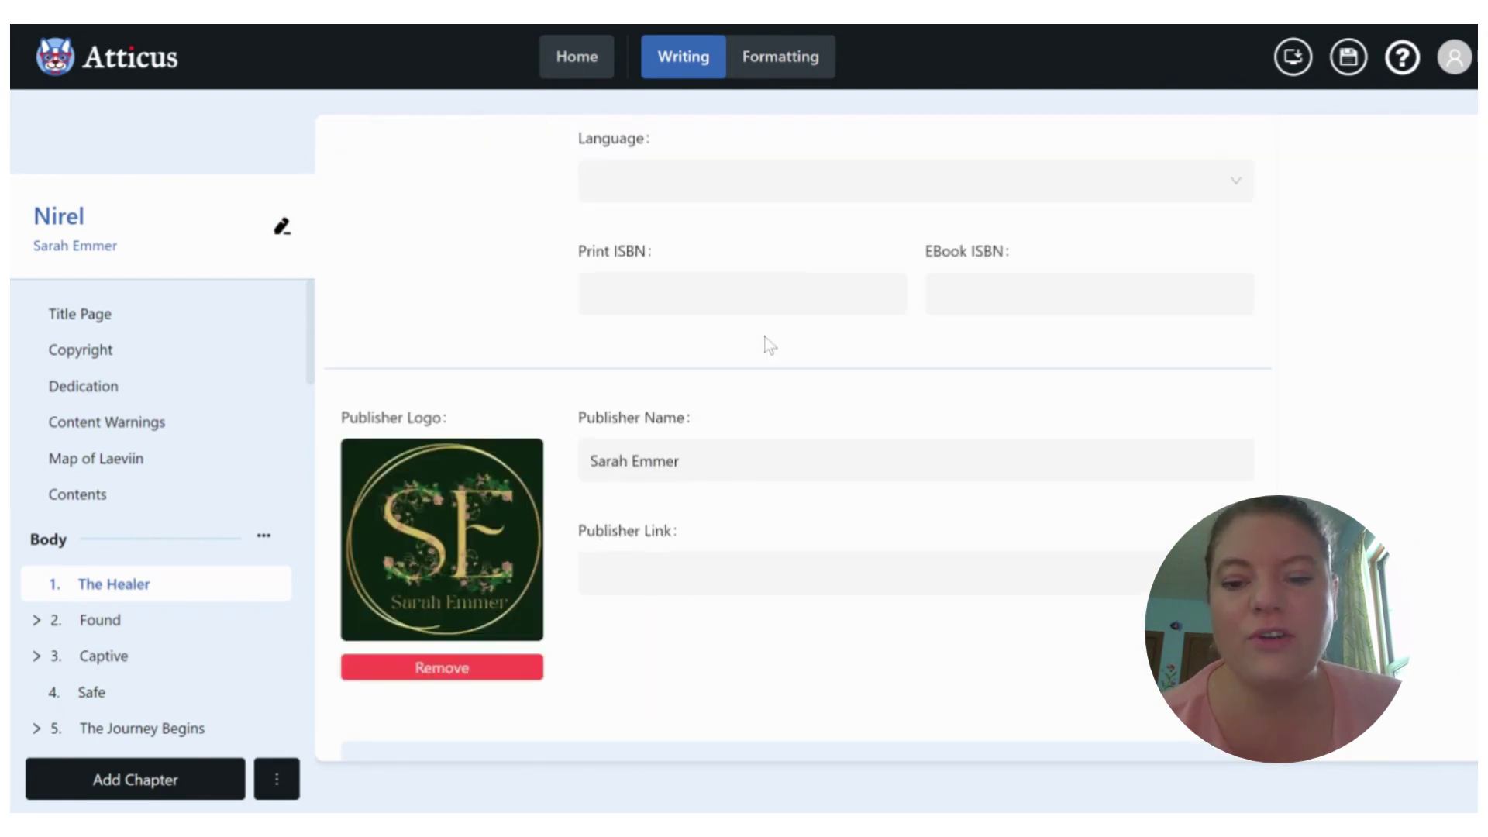
pyautogui.scroll(-2, 913, 383)
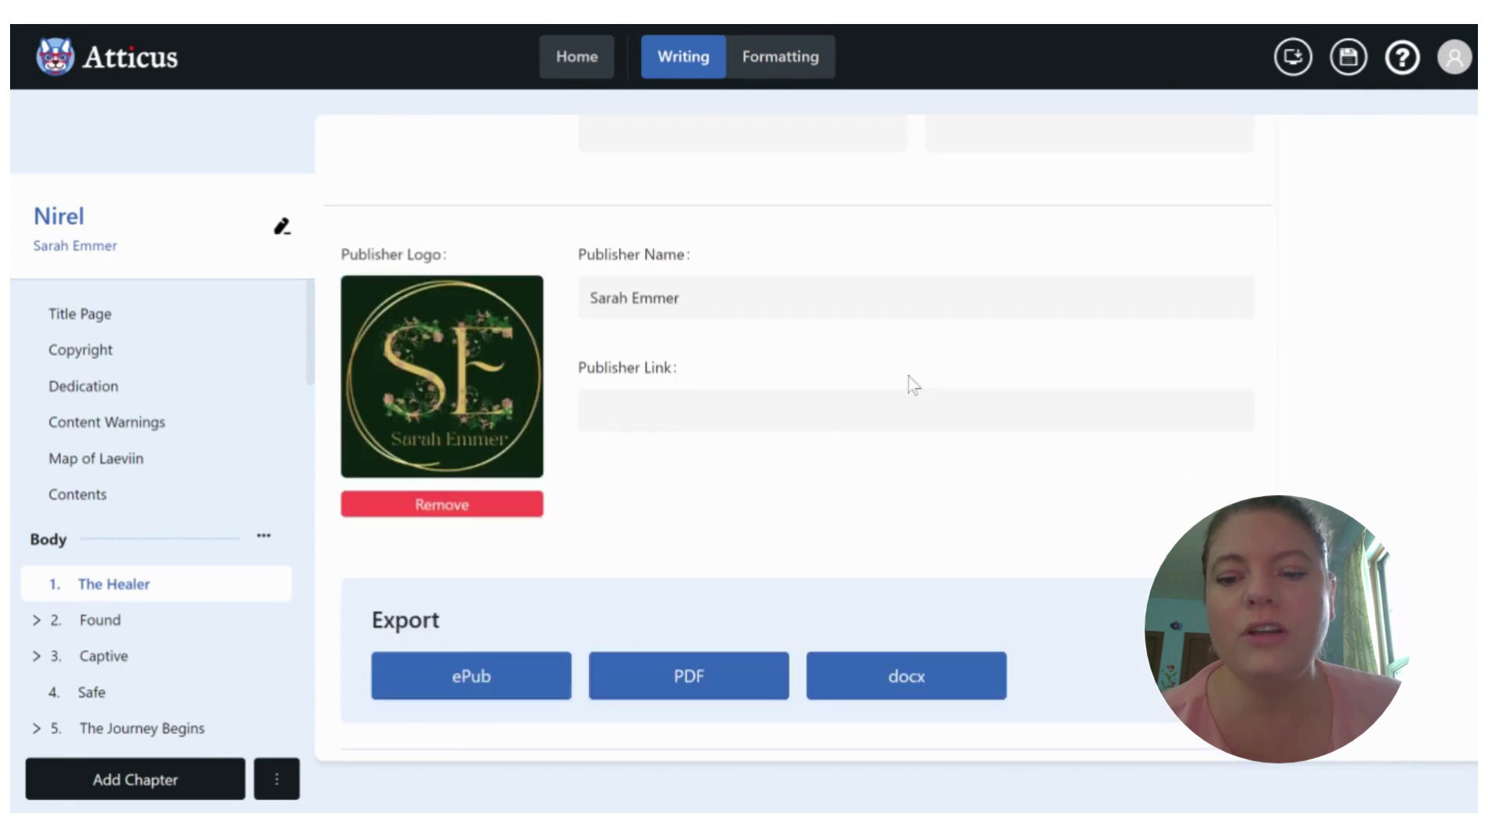
pyautogui.scroll(-3, 913, 384)
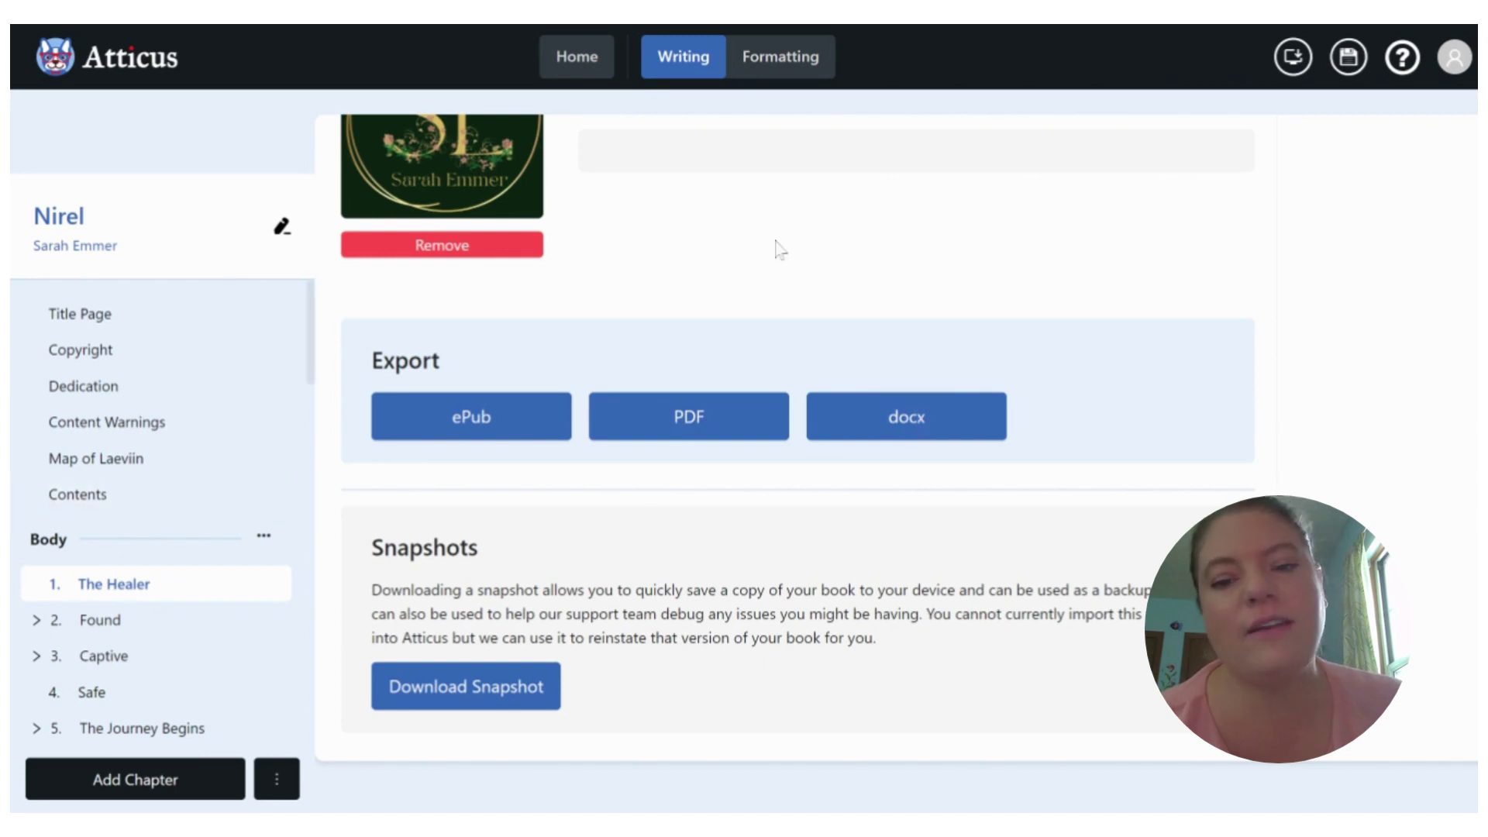
# Review the title page image with its print settings and the copyright page, highlighting the paperback ISBN line
pyautogui.click(116, 318)
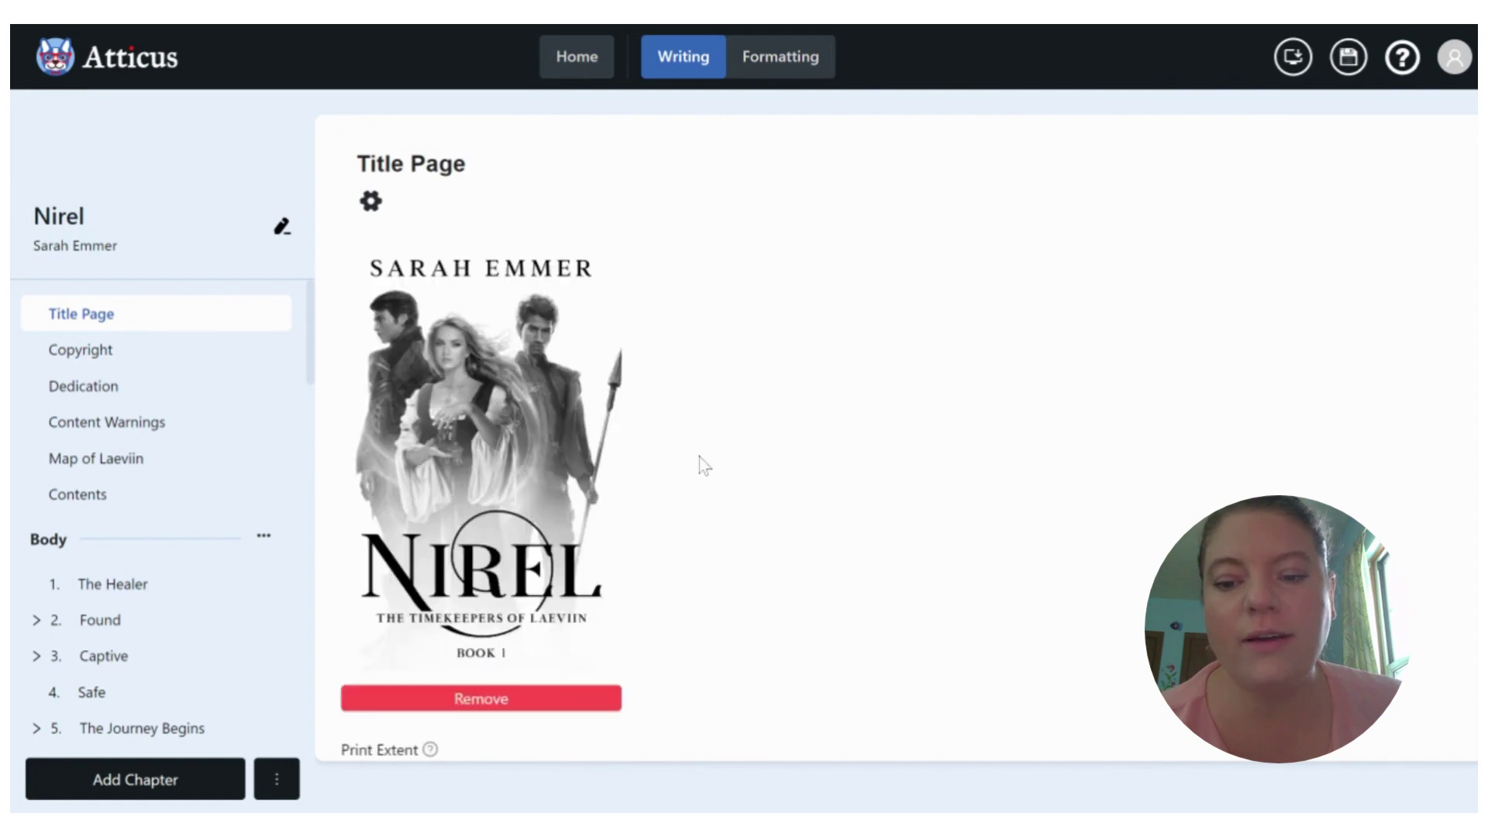
pyautogui.scroll(-2, 705, 465)
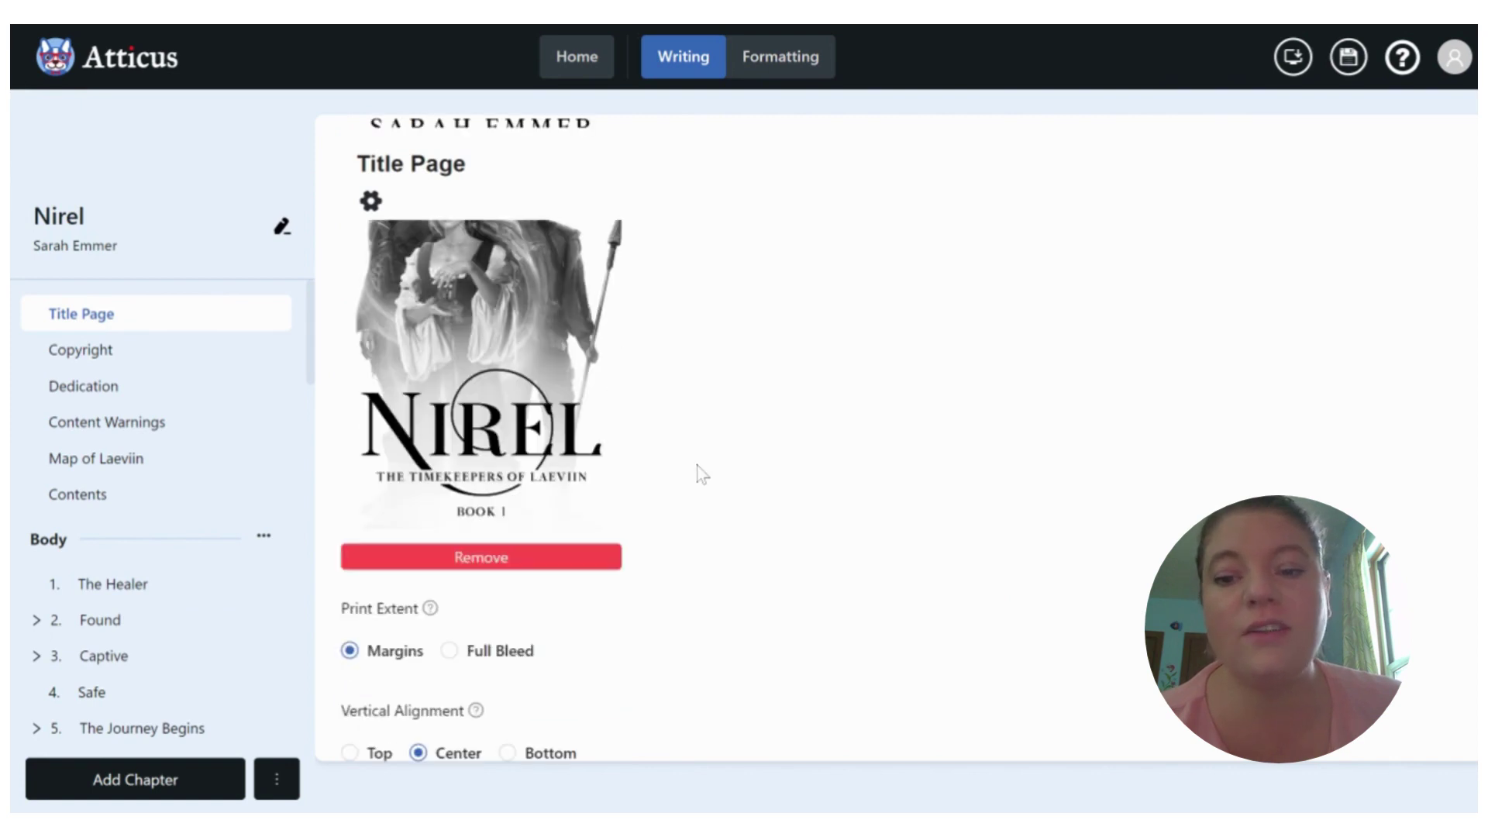
pyautogui.click(104, 364)
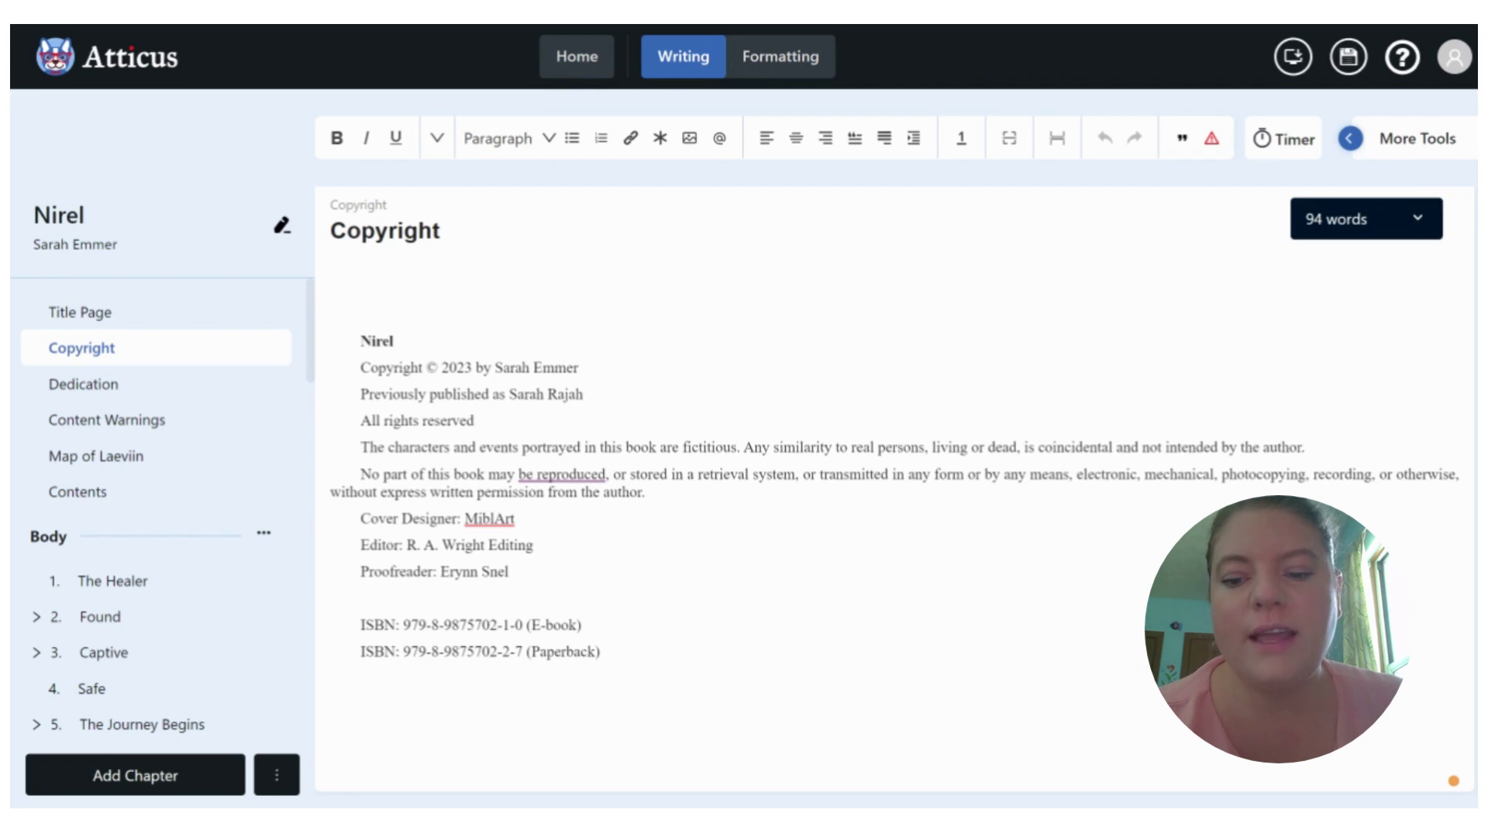
pyautogui.scroll(1, 894, 490)
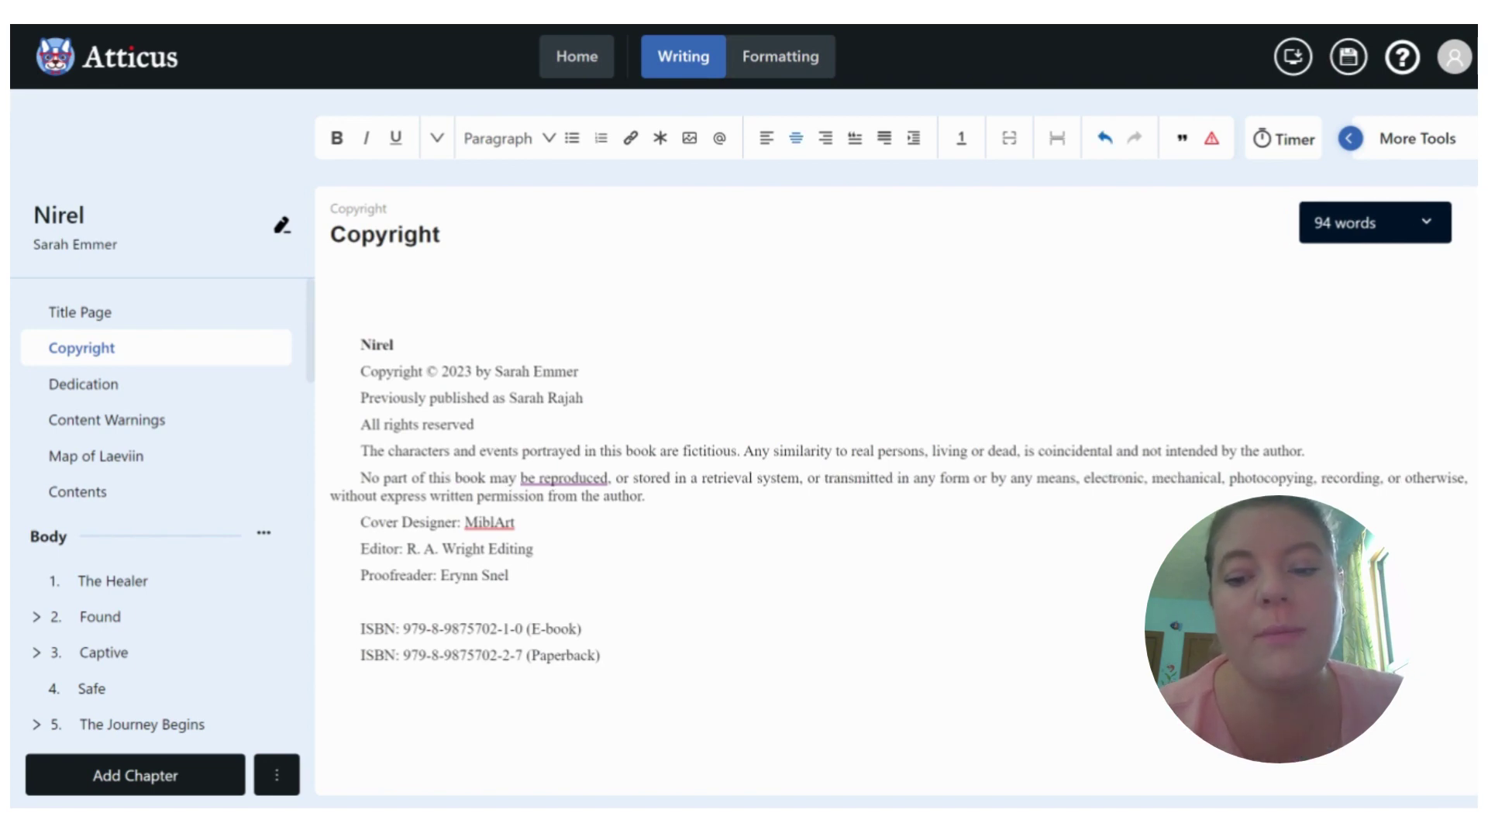
pyautogui.tripleClick(481, 656)
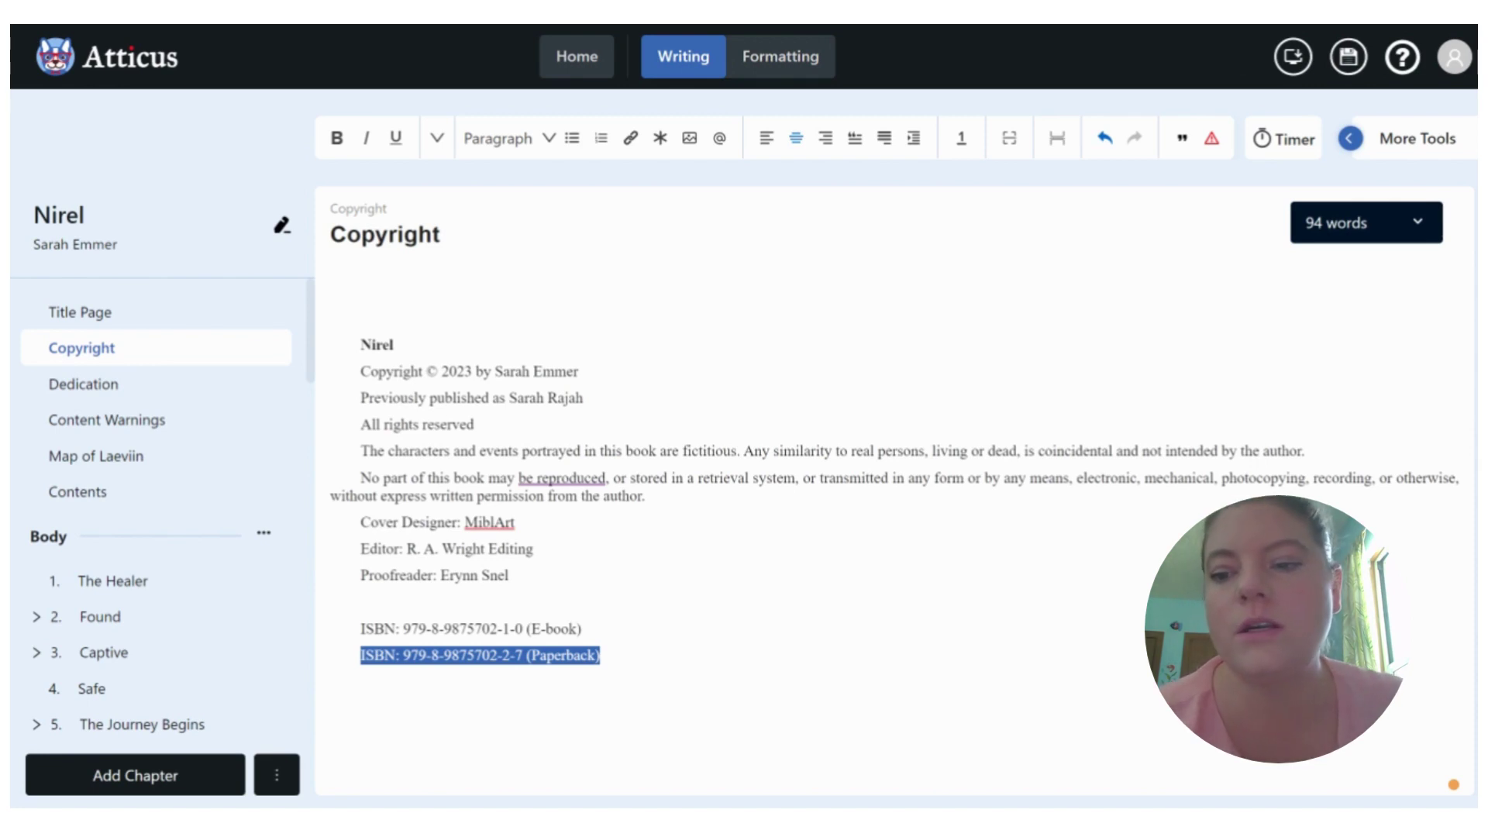
# View the Dedication, Content Warnings and Map of Laeviin front matter pages one after another
pyautogui.click(105, 395)
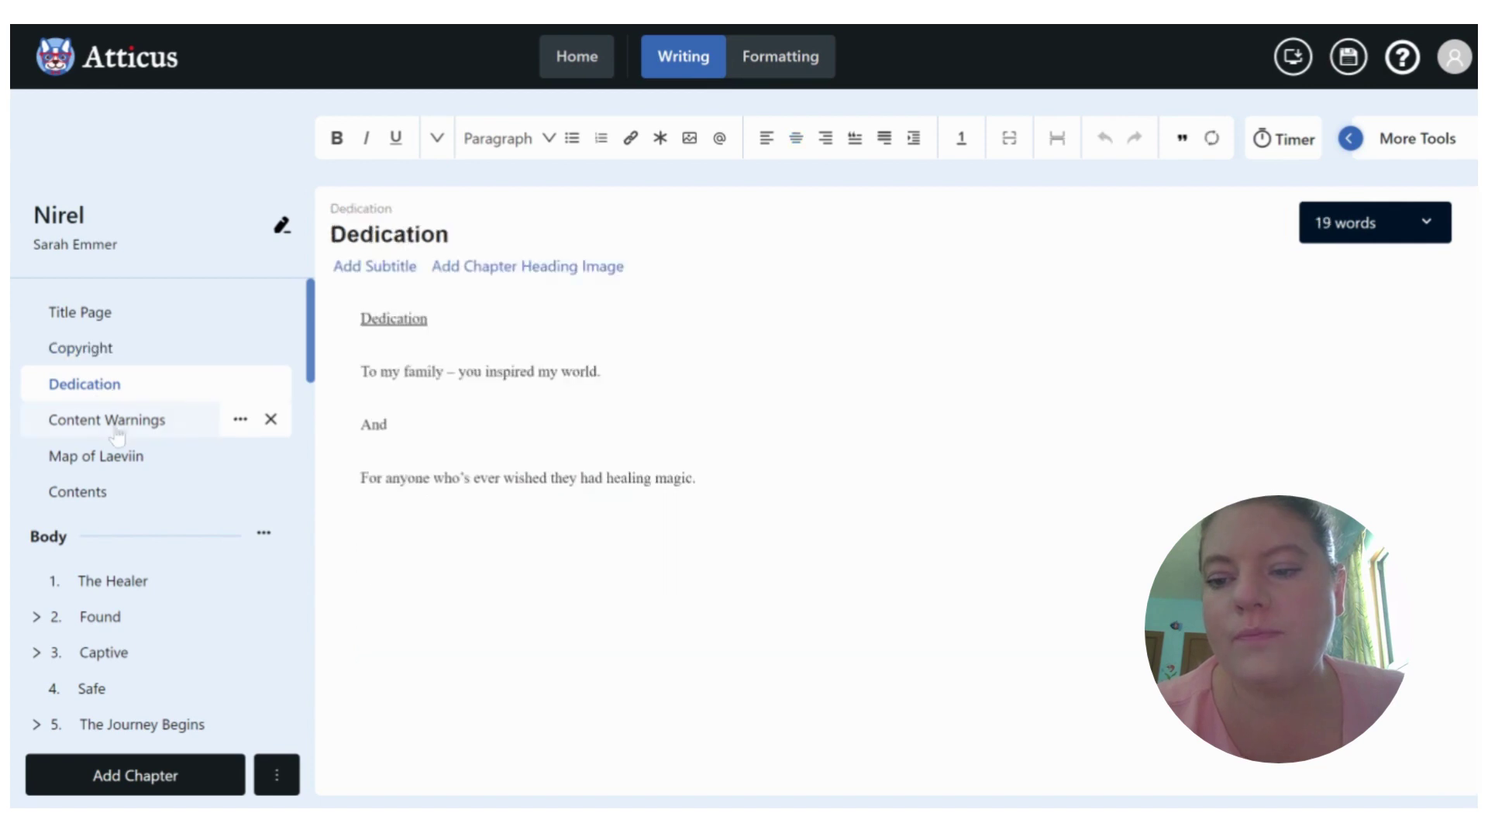
pyautogui.click(116, 432)
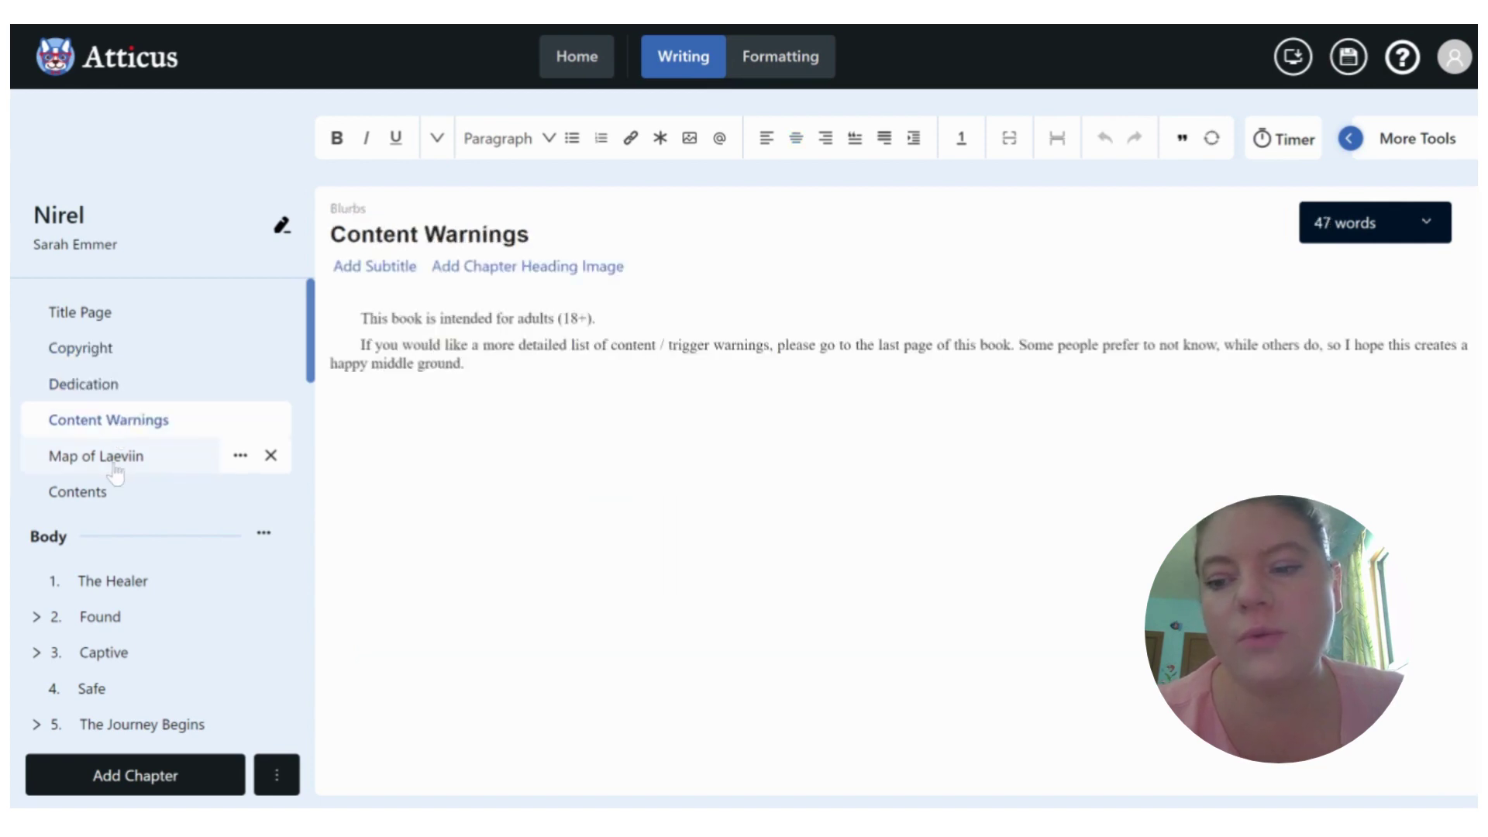
pyautogui.click(114, 462)
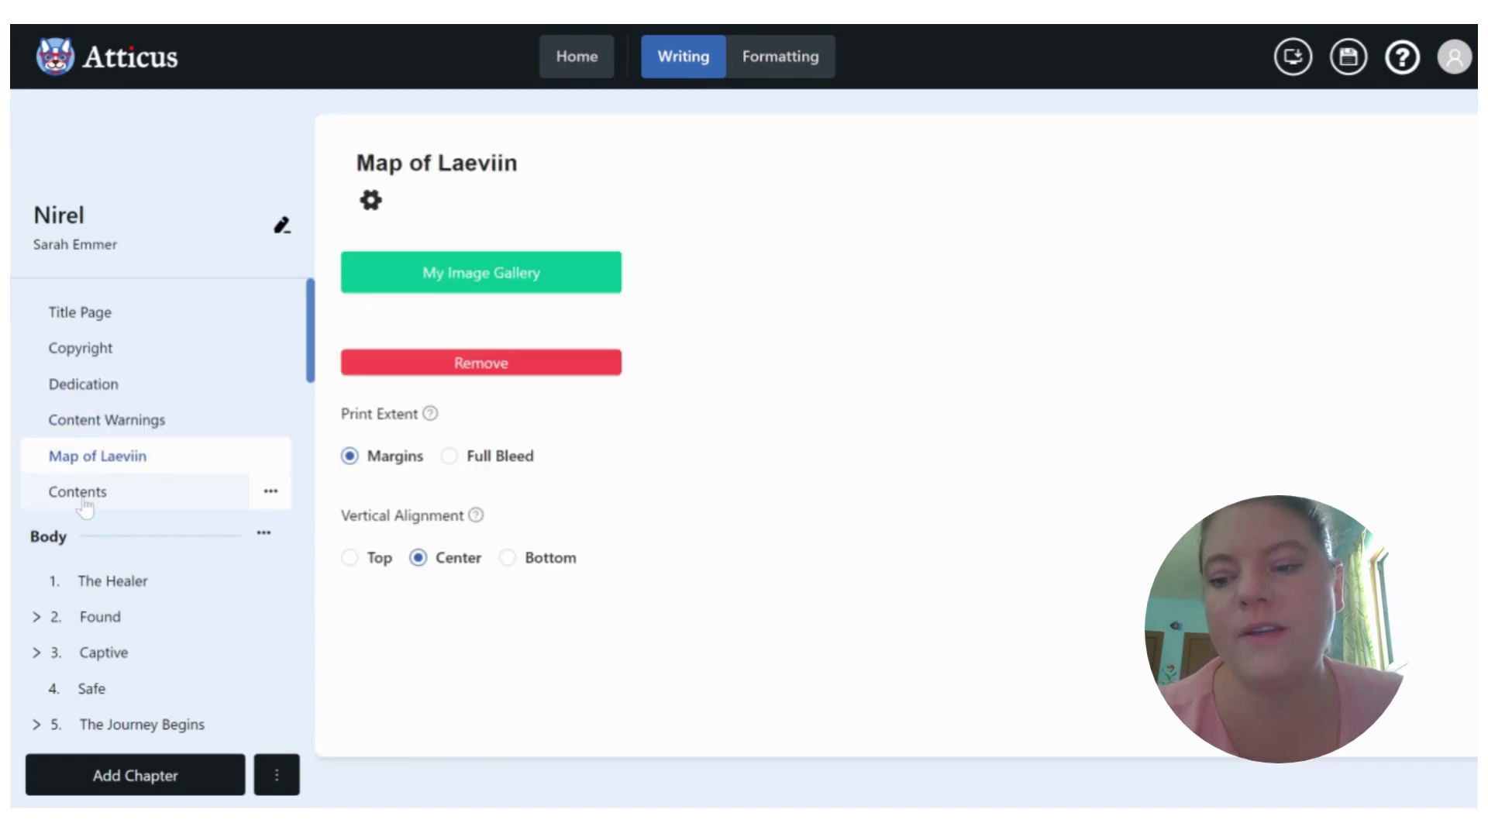
# Review the book's auto-generated Contents page through its whole chapter list
pyautogui.click(86, 504)
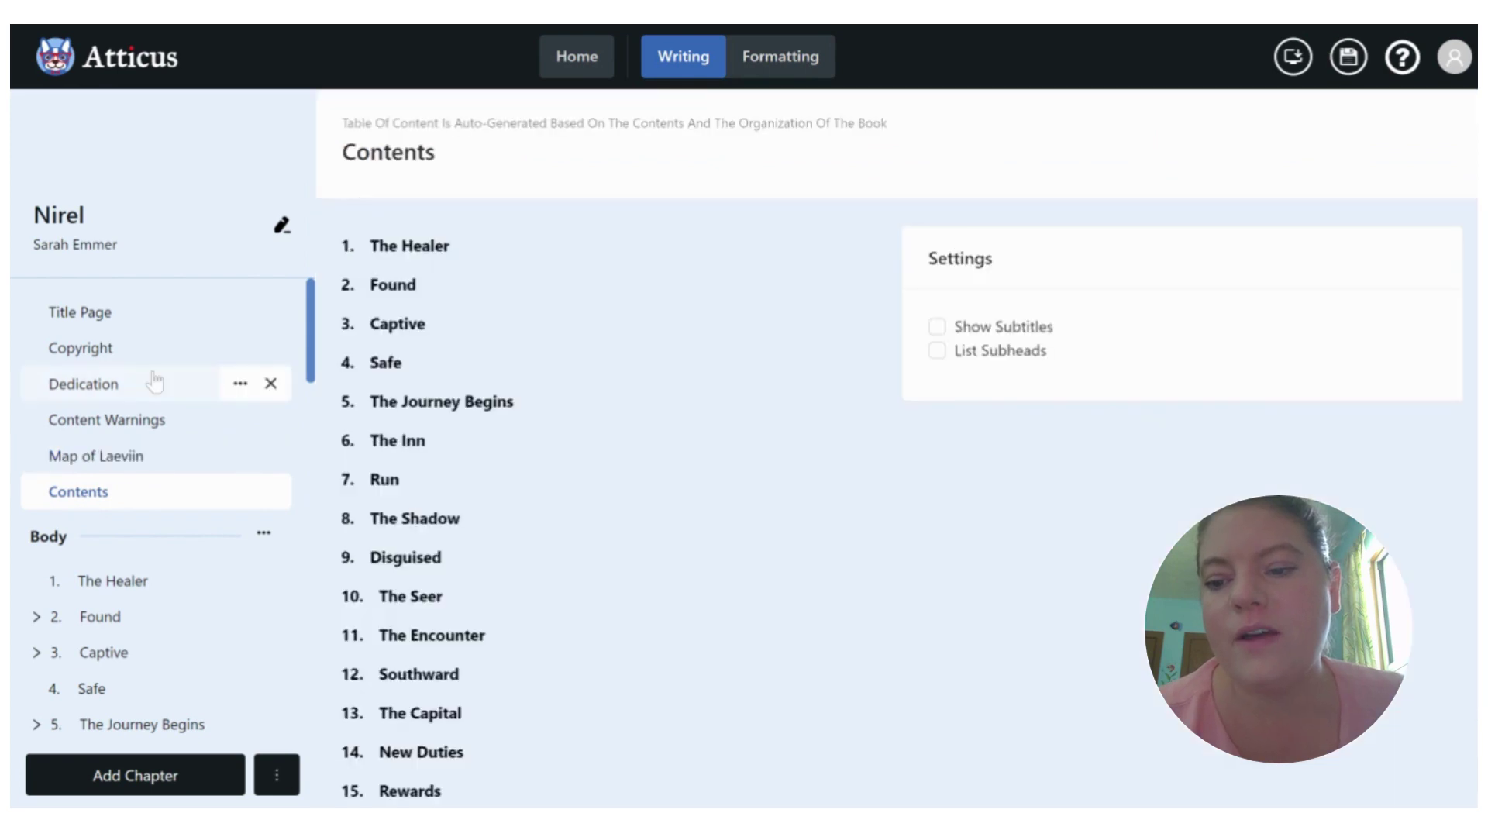
pyautogui.scroll(-5, 599, 389)
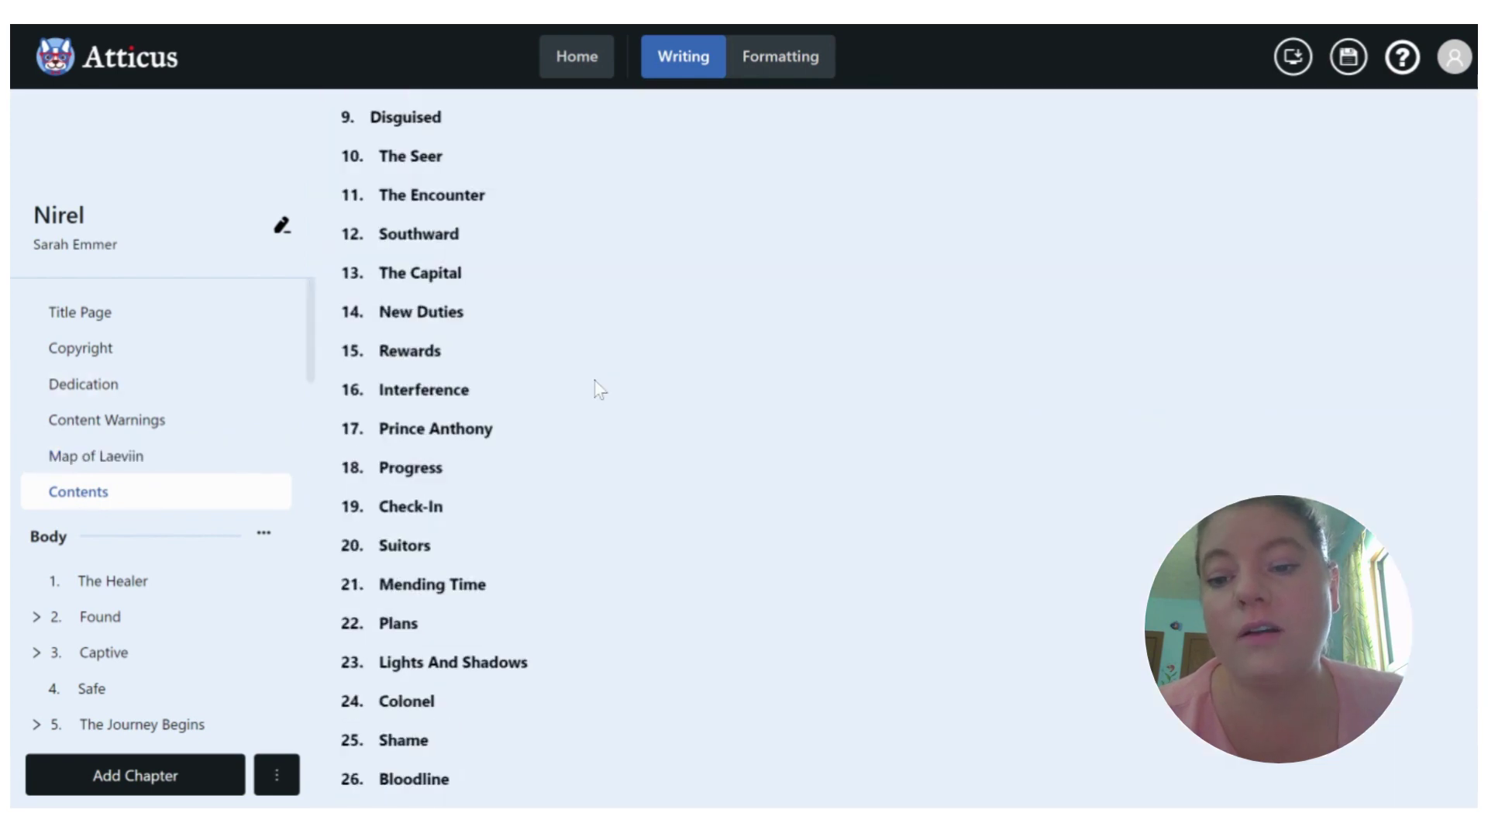
pyautogui.scroll(-10, 600, 389)
pyautogui.scroll(15, 599, 389)
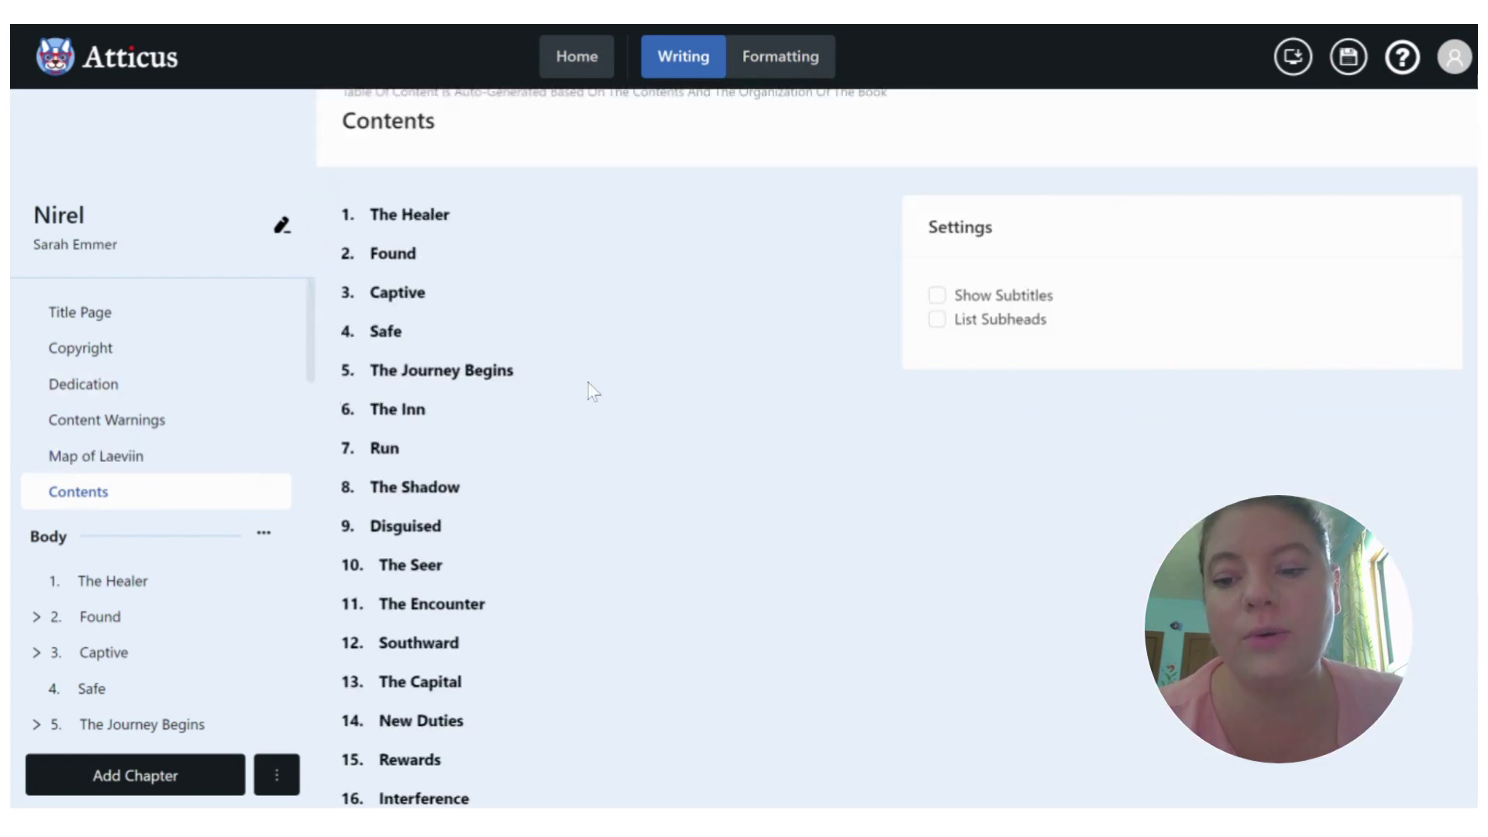
# Open chapter 1, The Healer, from the book body and look over its text, subtitle and heading image
pyautogui.scroll(-3, 233, 422)
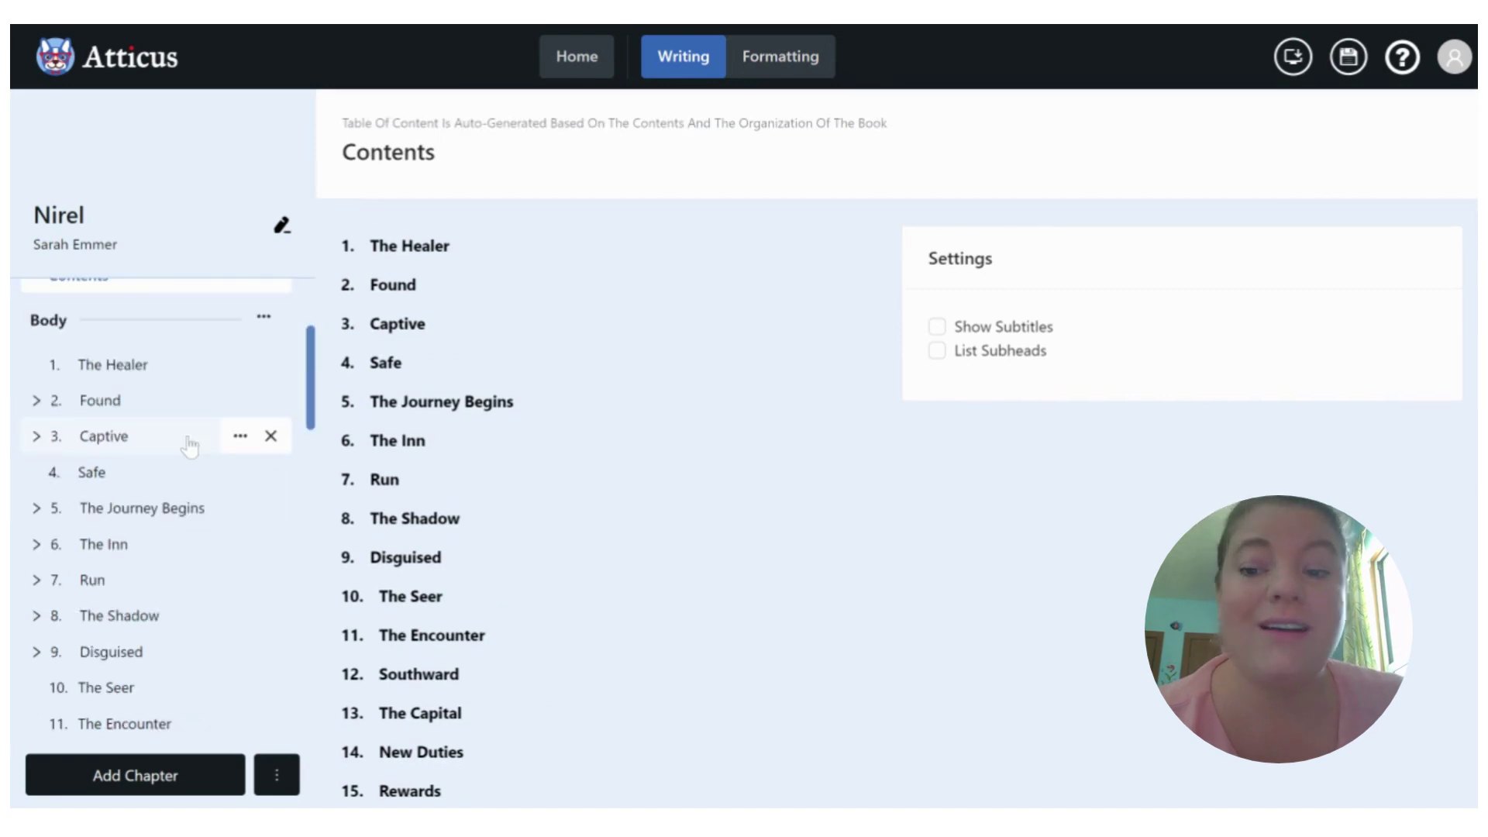
pyautogui.click(137, 373)
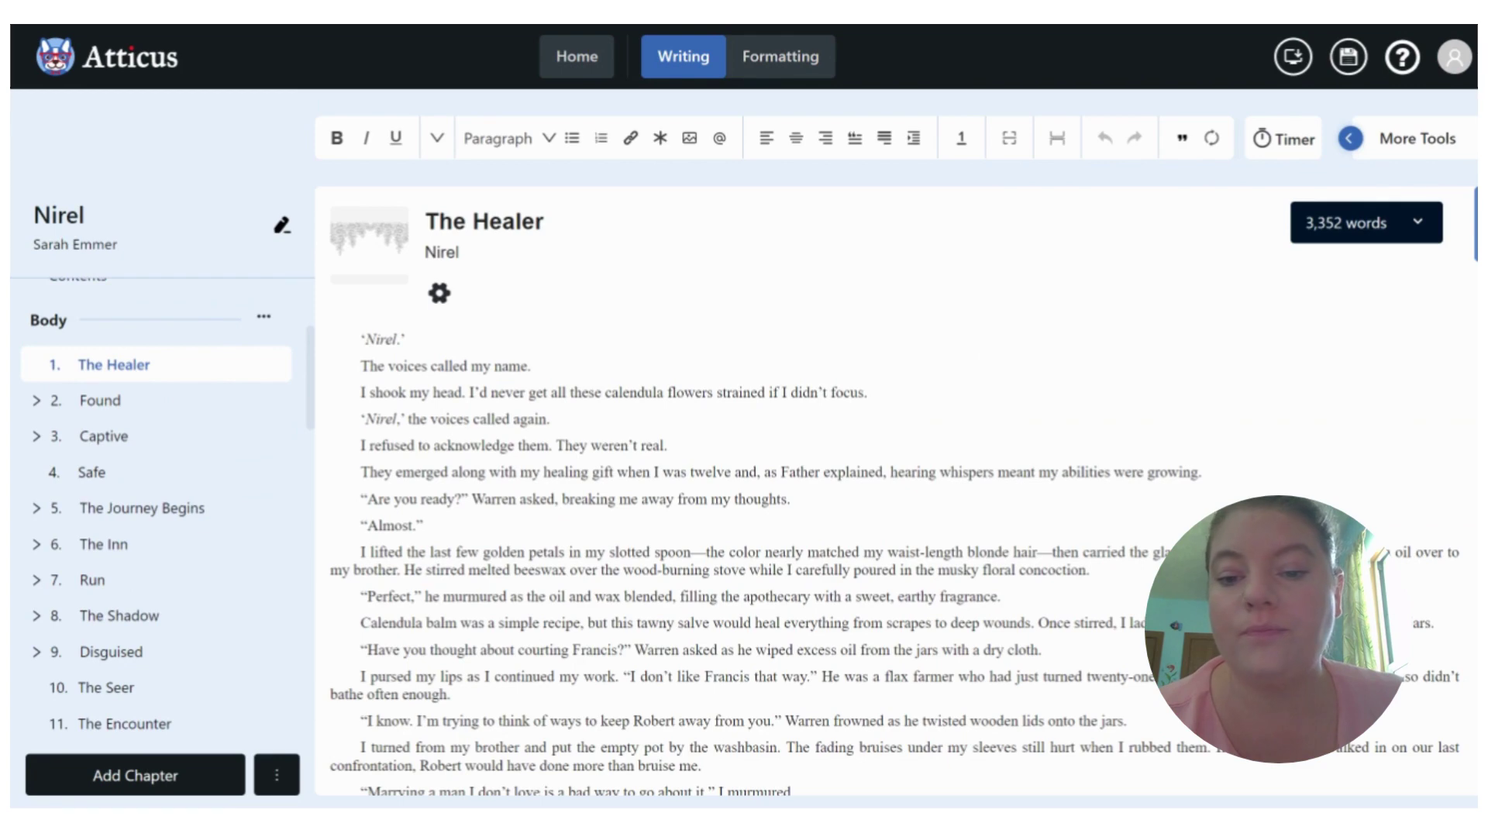
pyautogui.scroll(-3, 891, 558)
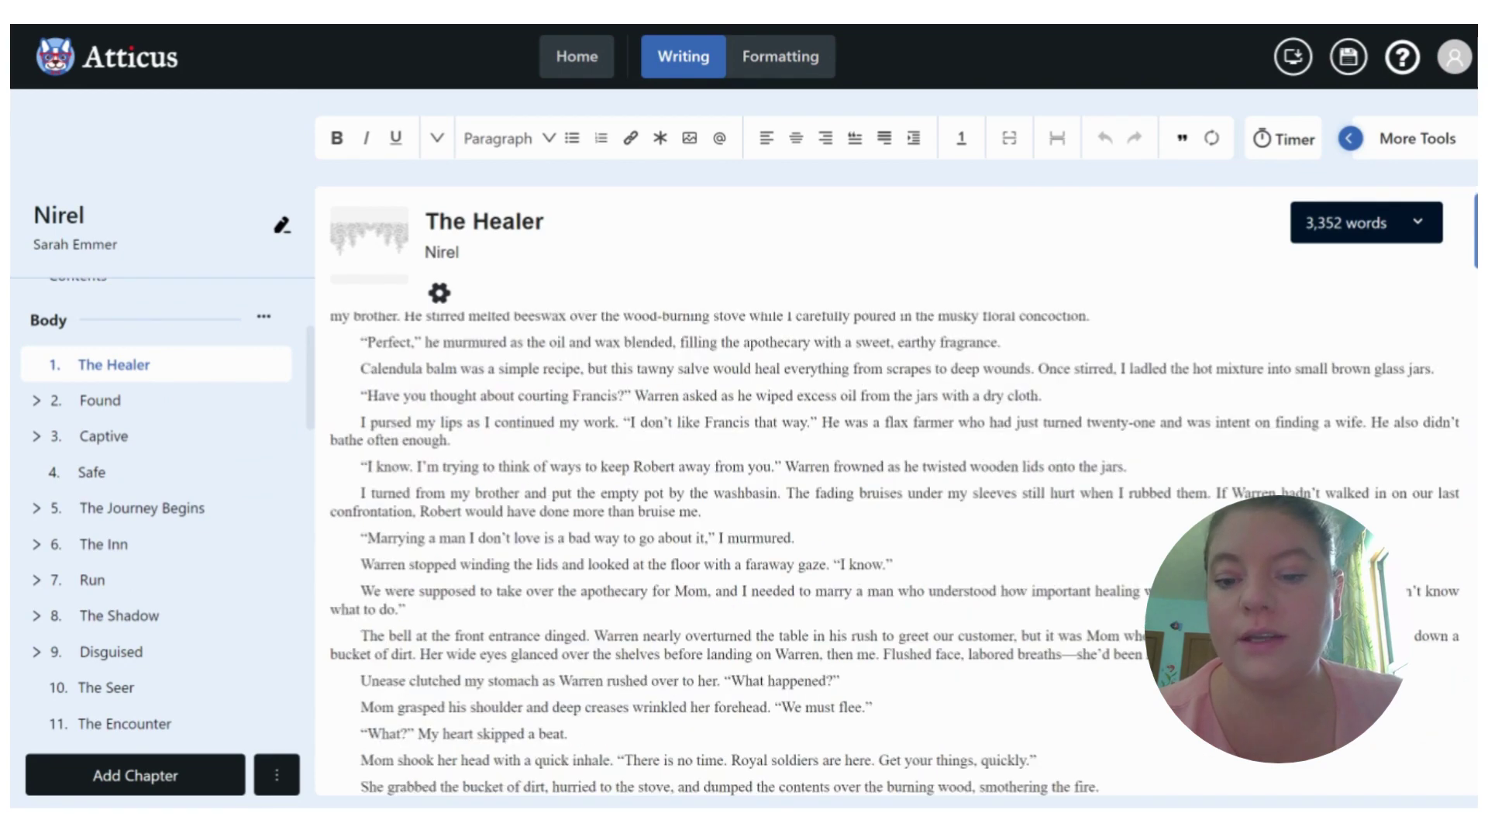
pyautogui.scroll(-6, 891, 558)
pyautogui.scroll(8, 891, 558)
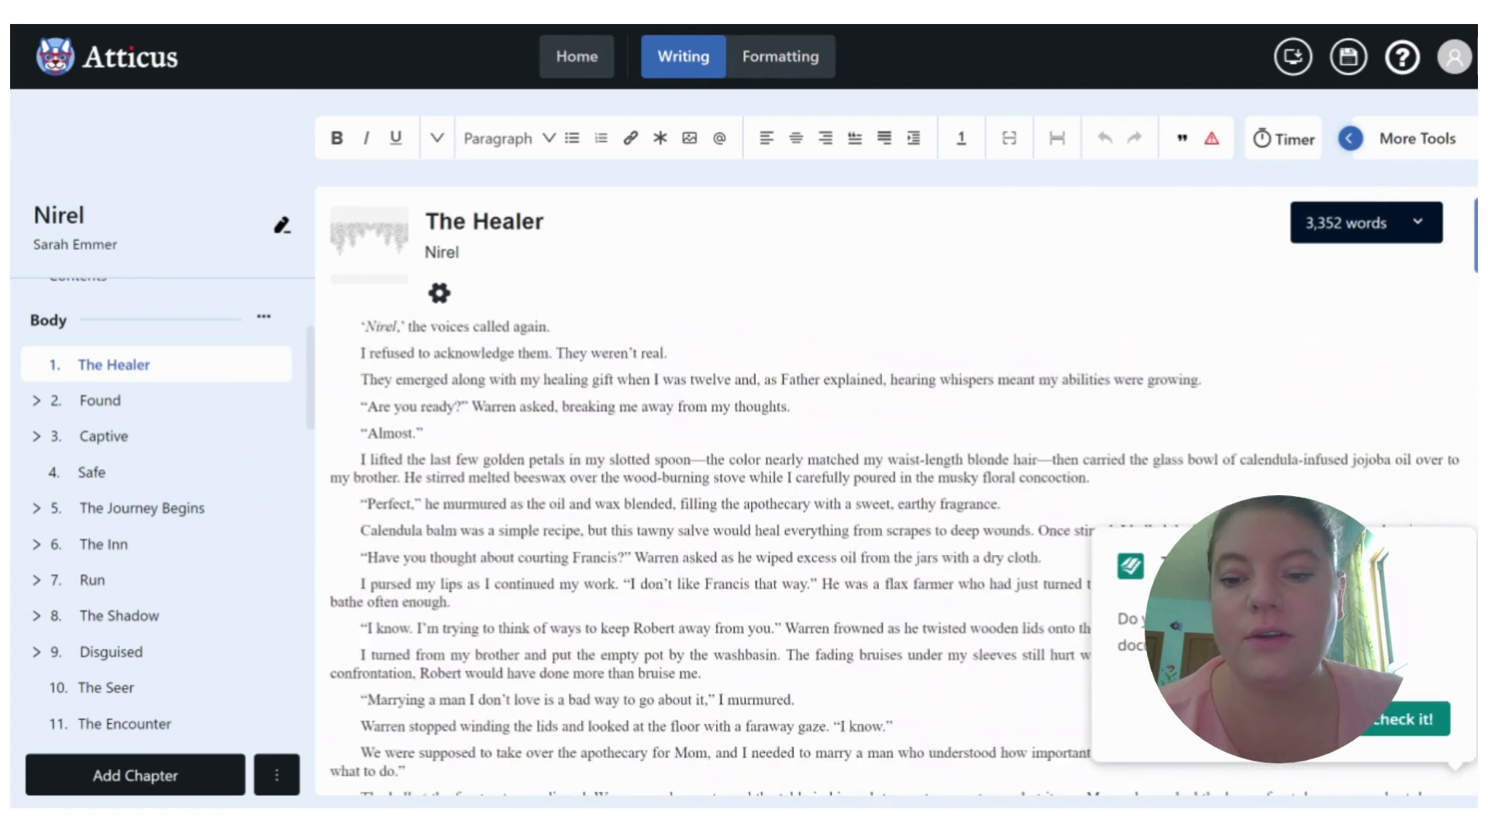
pyautogui.scroll(1, 891, 558)
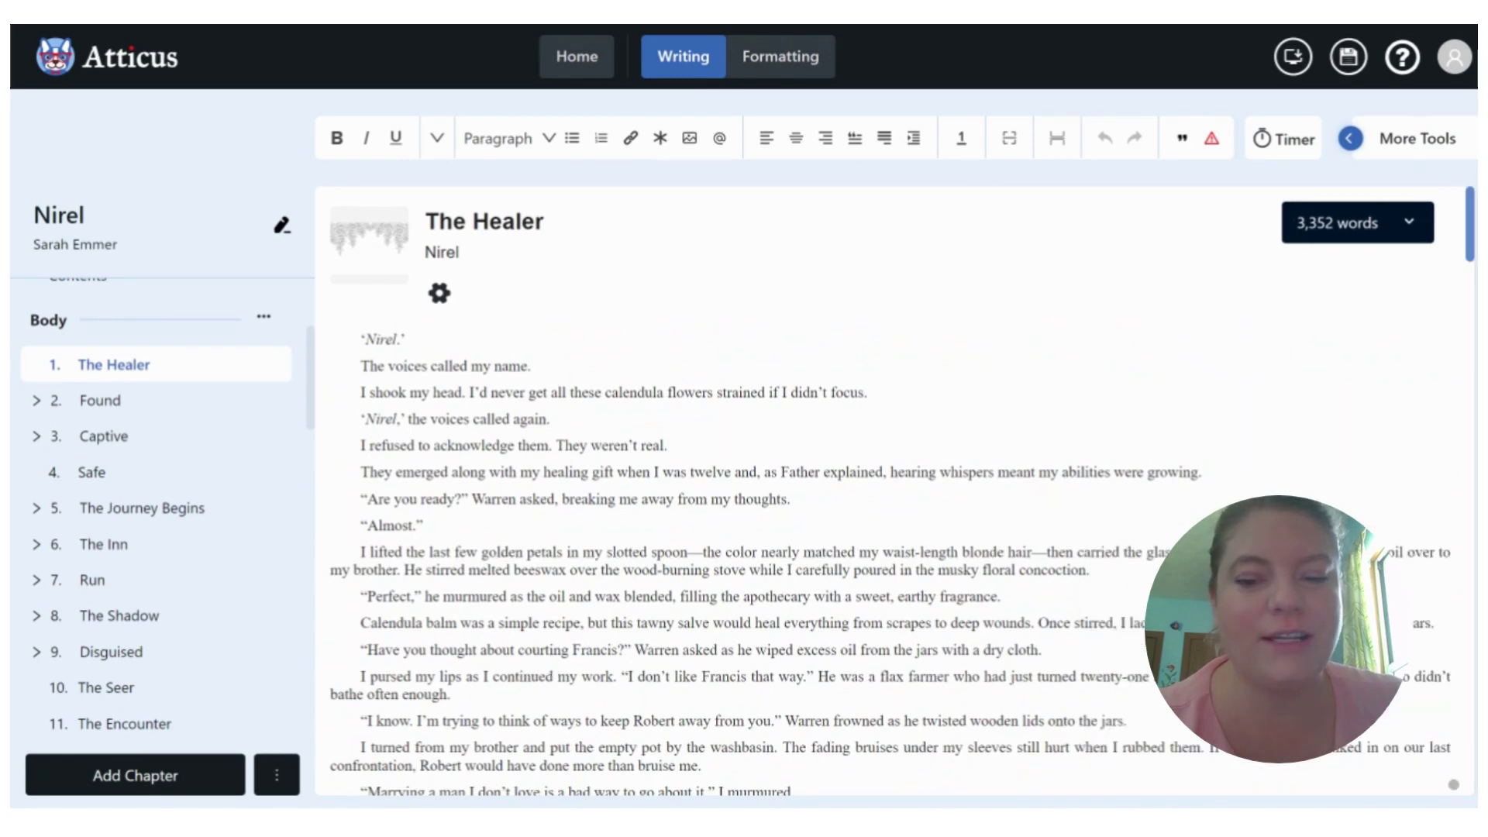
pyautogui.scroll(-2, 892, 558)
pyautogui.scroll(2, 892, 559)
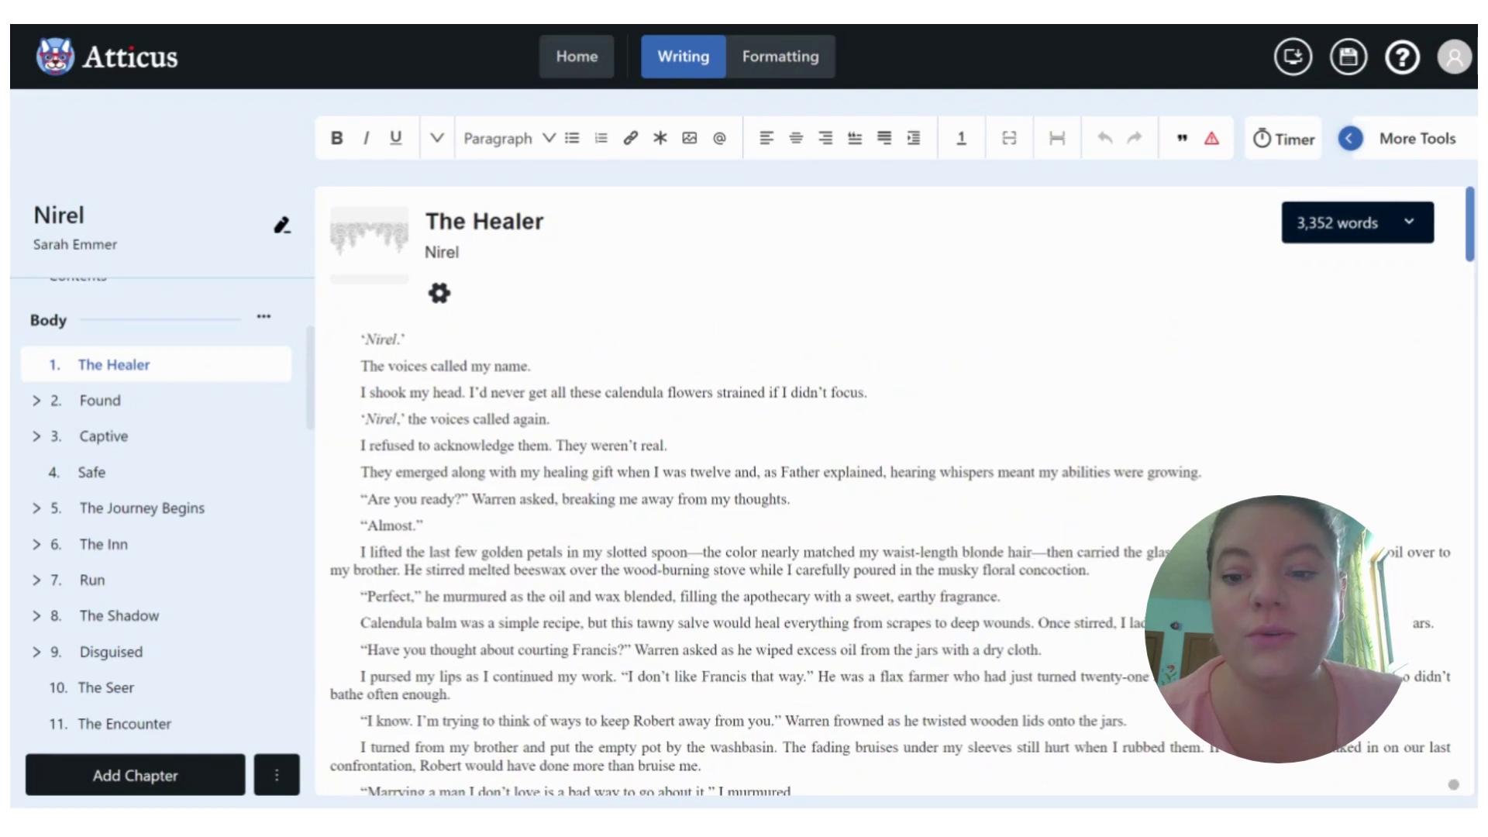
pyautogui.moveTo(408, 250)
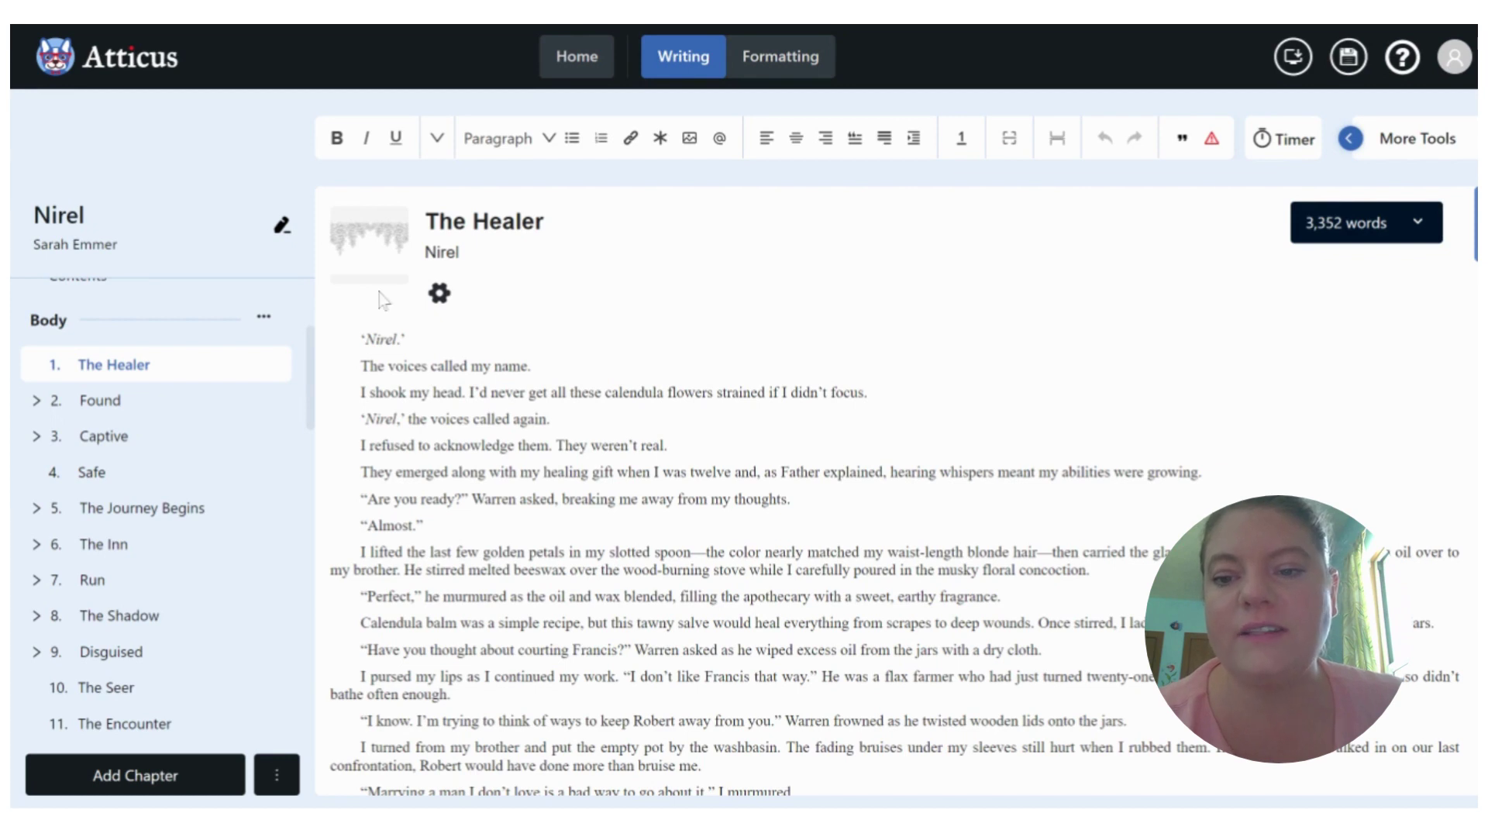
pyautogui.click(369, 250)
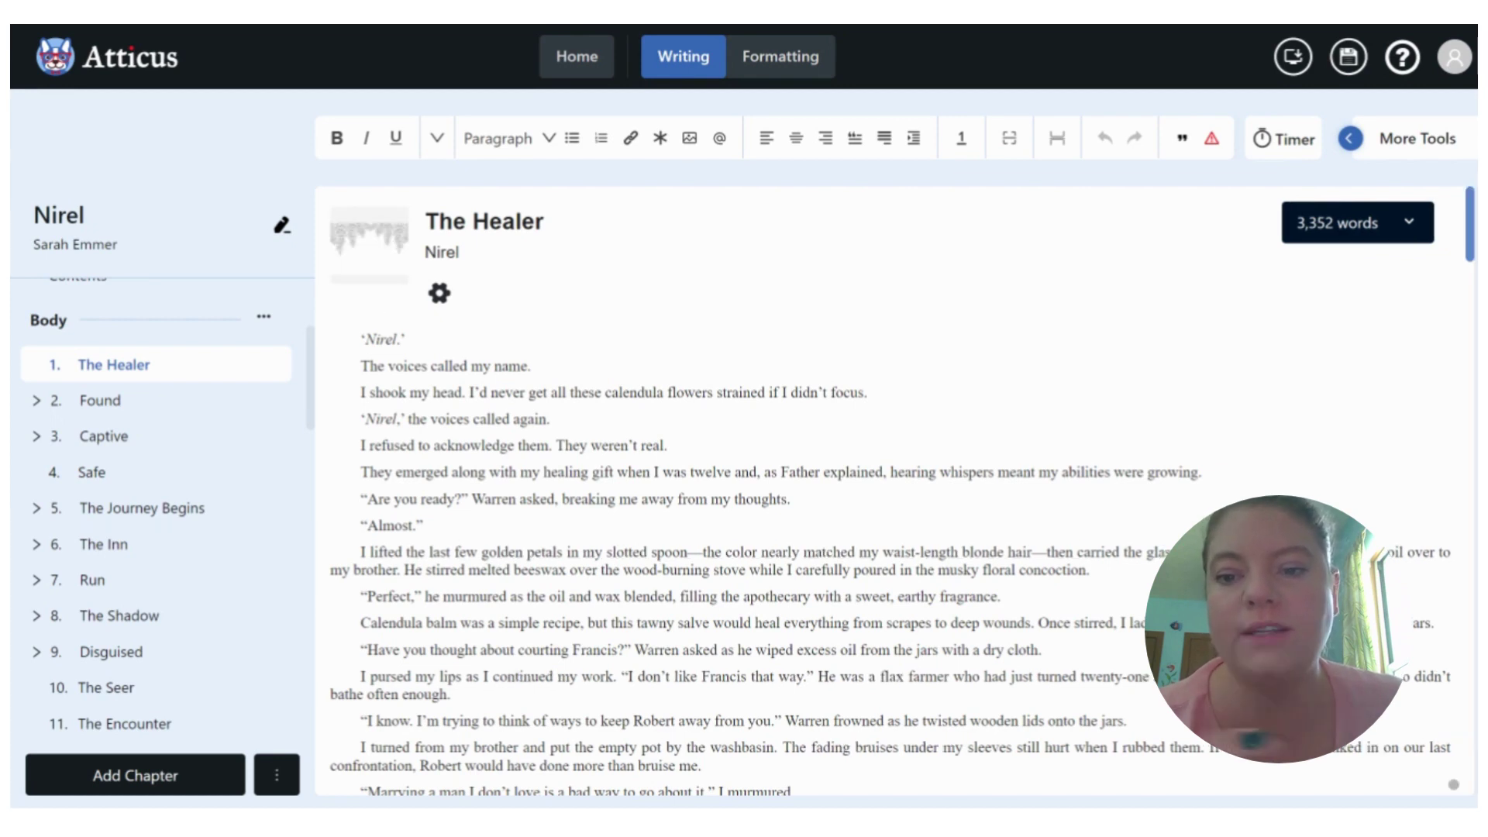
# Switch to the formatting view and examine The Healer chapter in the iPad preview
pyautogui.click(783, 60)
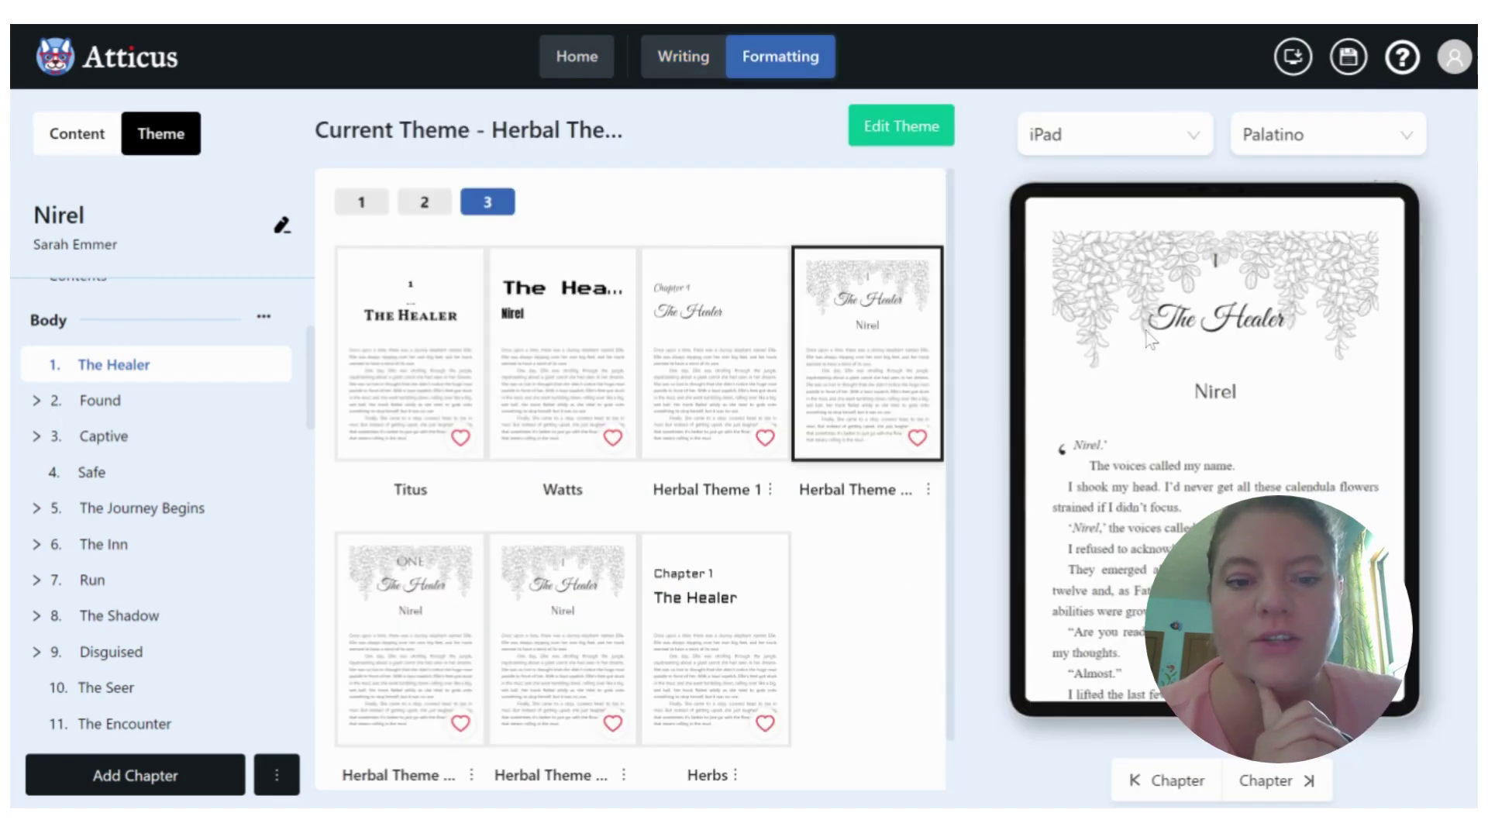
pyautogui.scroll(-5, 1221, 446)
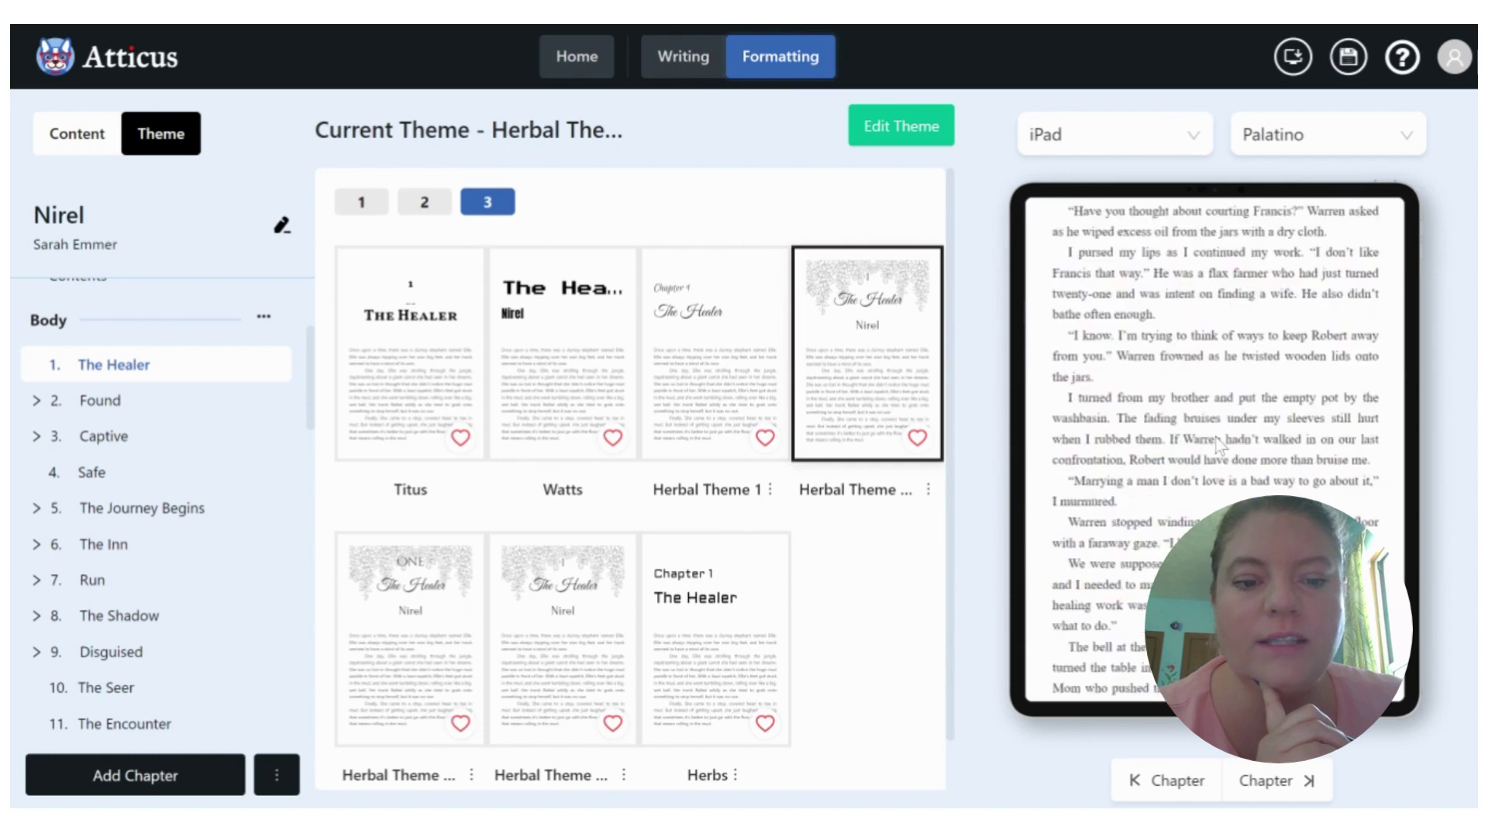
pyautogui.scroll(3, 1219, 444)
pyautogui.scroll(5, 1219, 444)
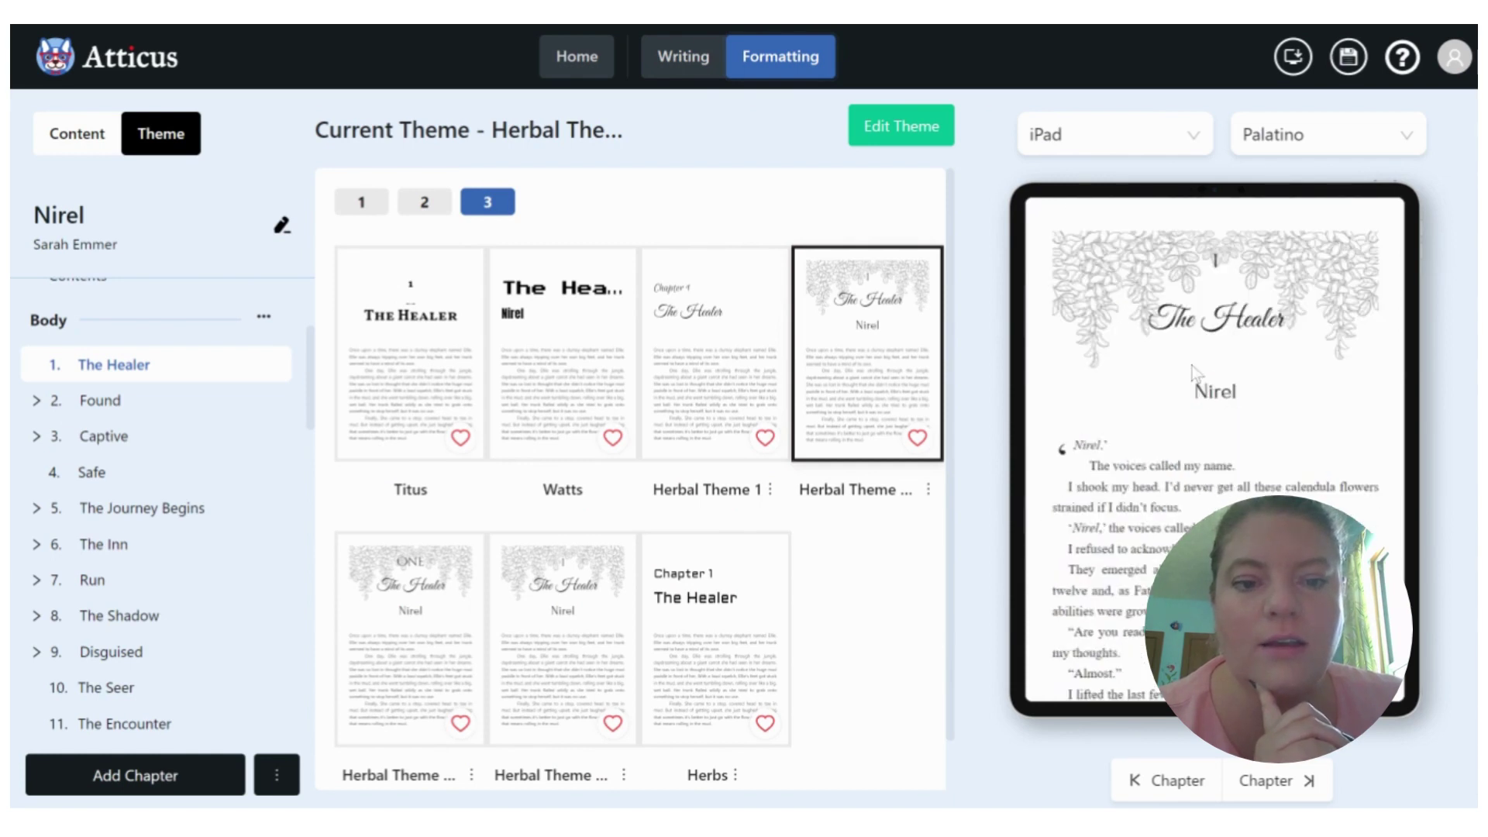
# Change the preview device to Print and check the second page of The Healer before returning to its first
pyautogui.click(1194, 140)
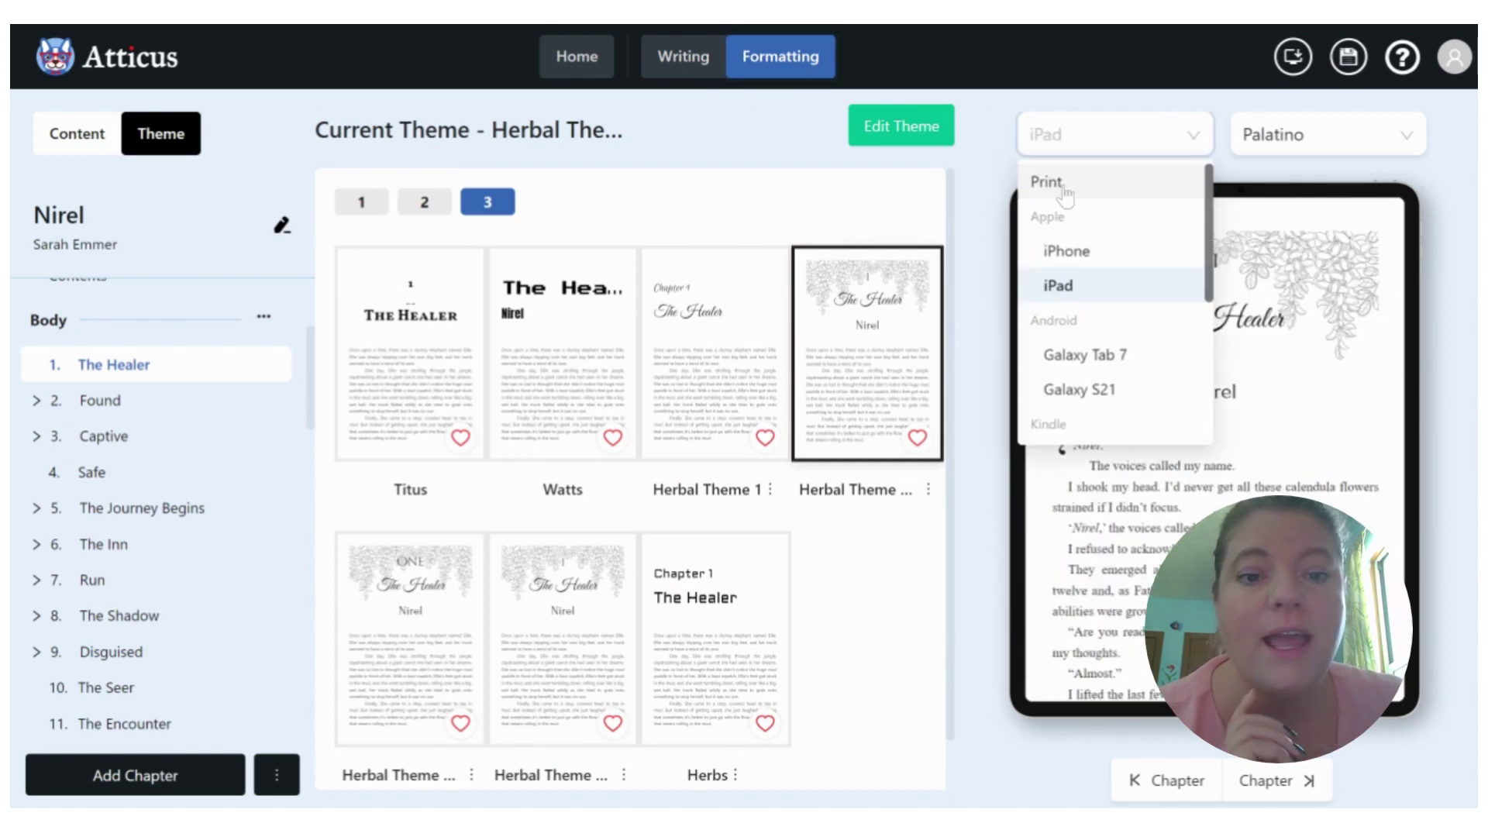
pyautogui.click(1067, 186)
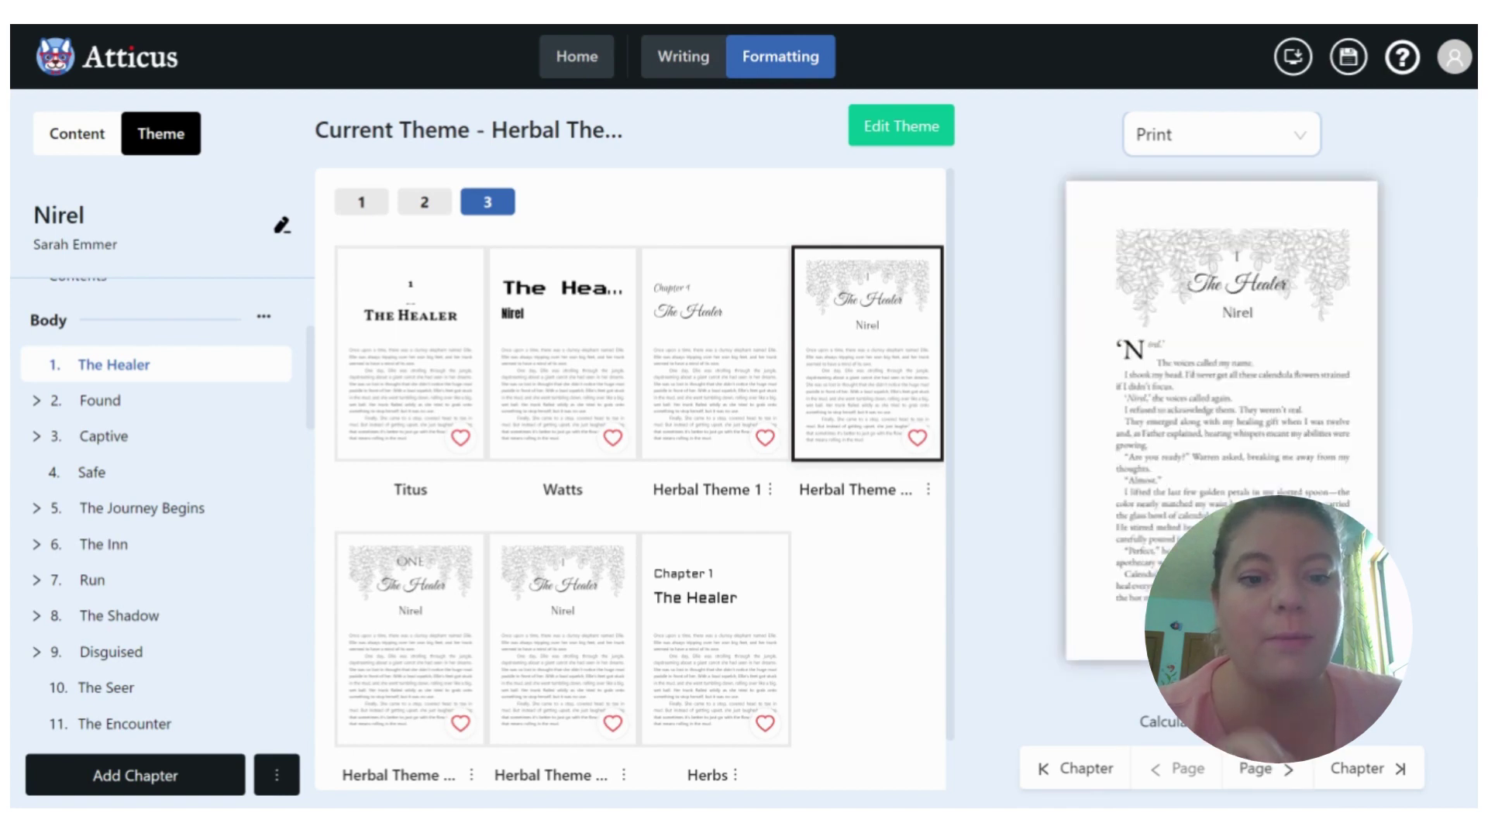
pyautogui.scroll(-1, 1331, 477)
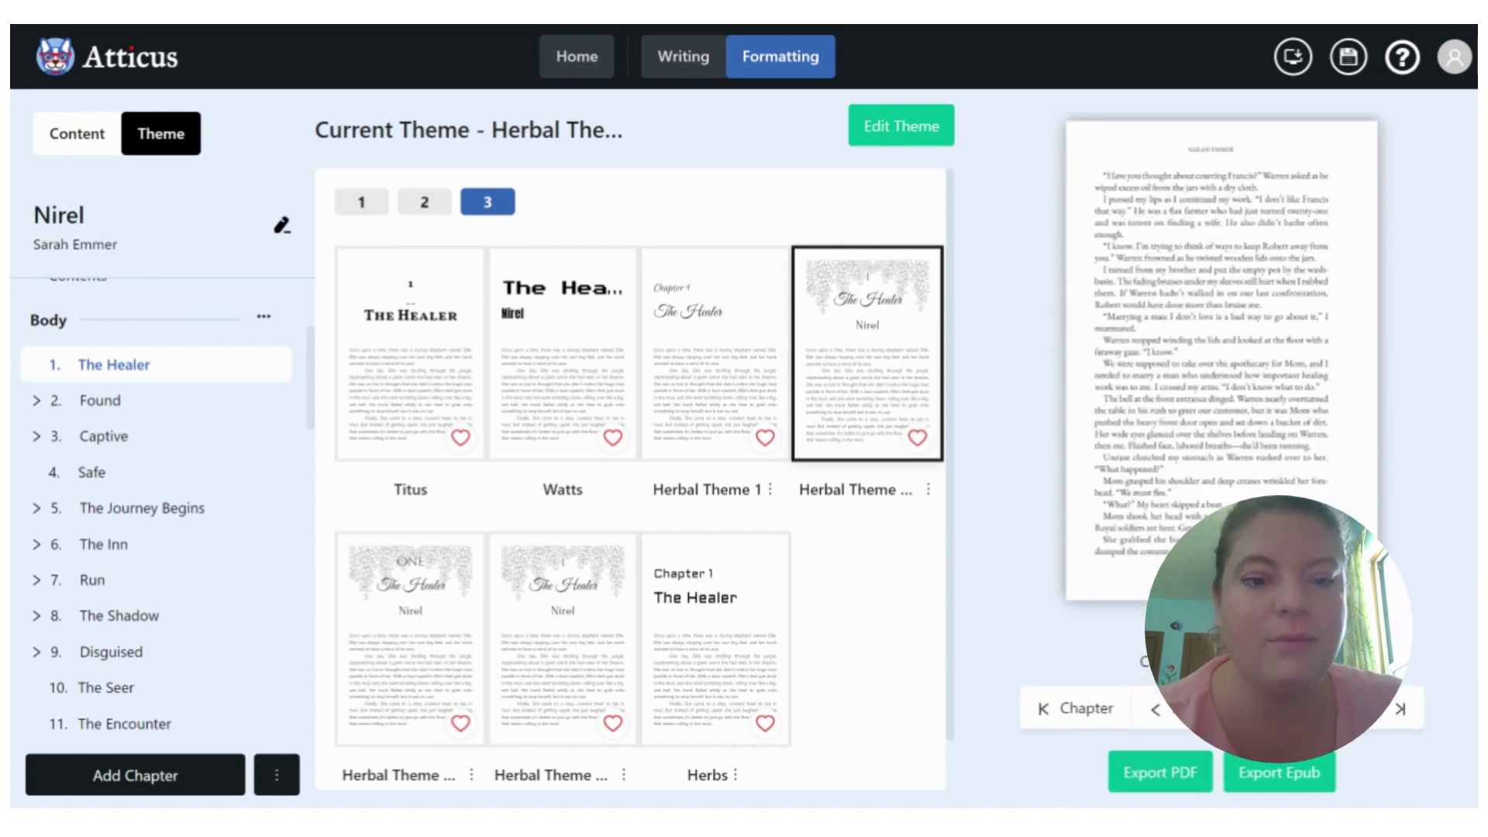
pyautogui.click(1167, 715)
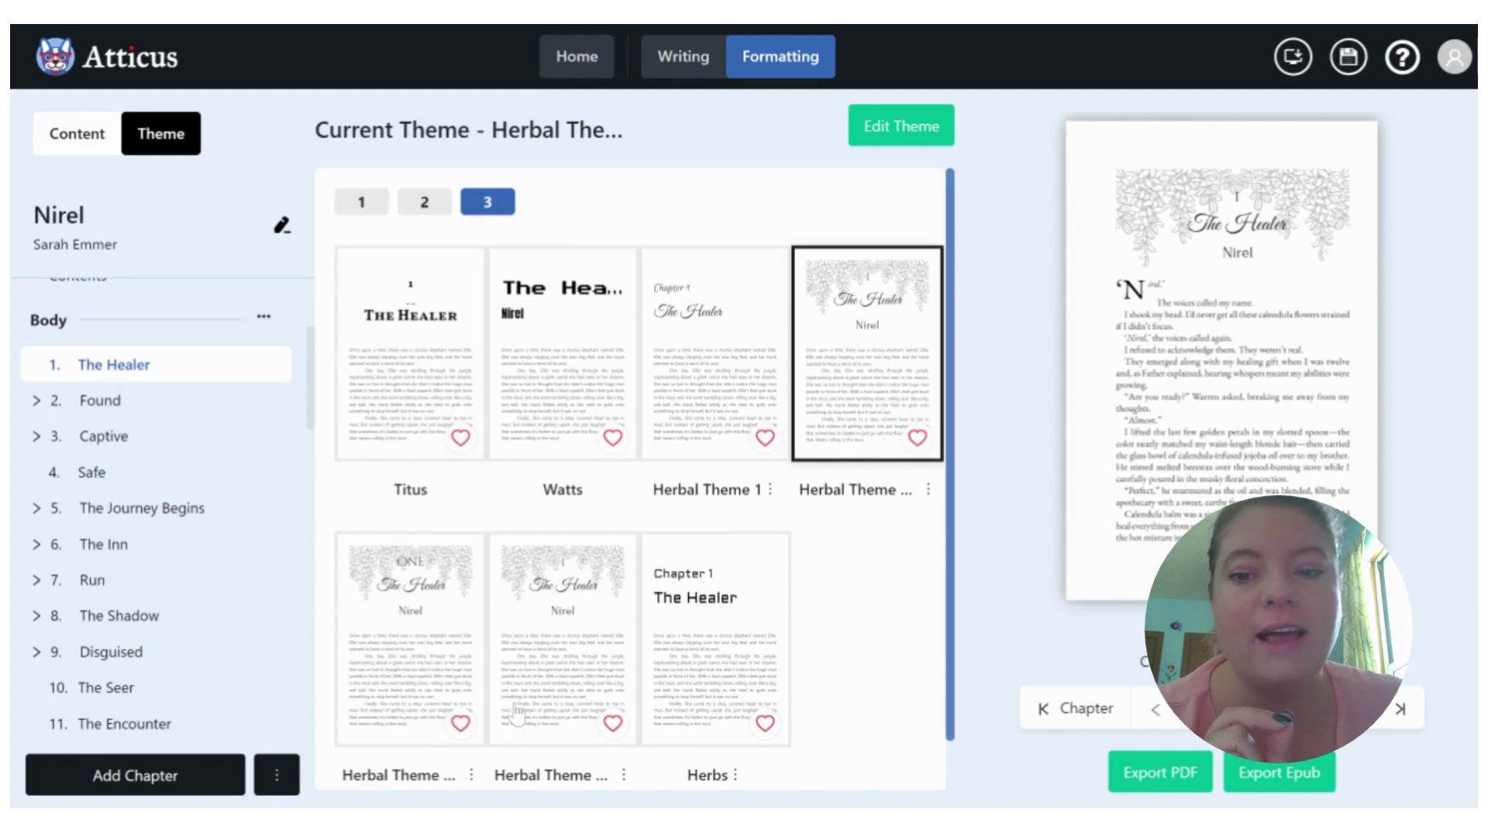
# Browse the second and first pages of the theme gallery for the available chapter themes
pyautogui.click(424, 203)
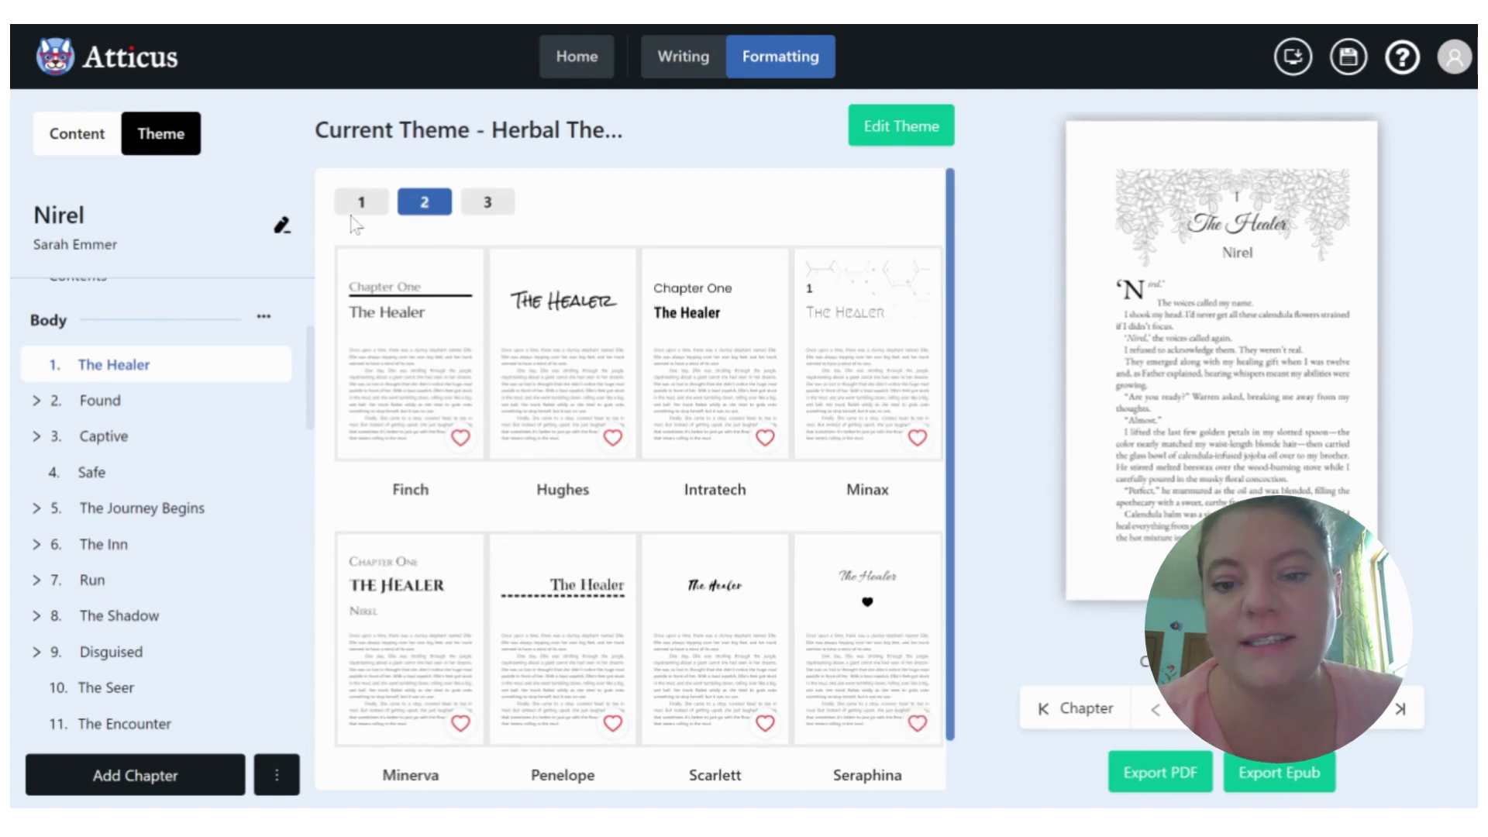
pyautogui.click(357, 208)
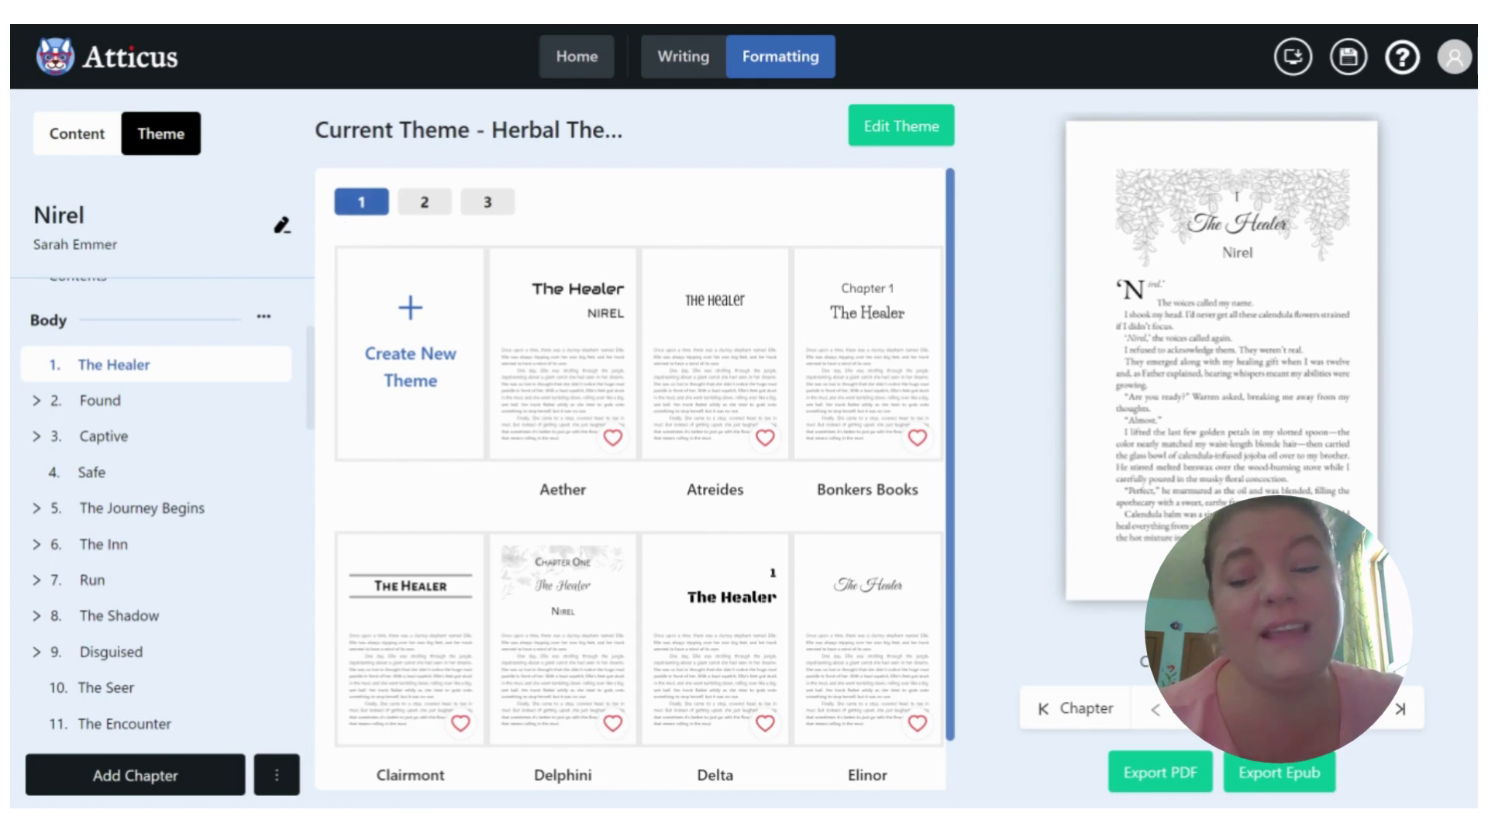
# Browse the second and third pages of the theme gallery and look over the custom herbal themes
pyautogui.click(426, 204)
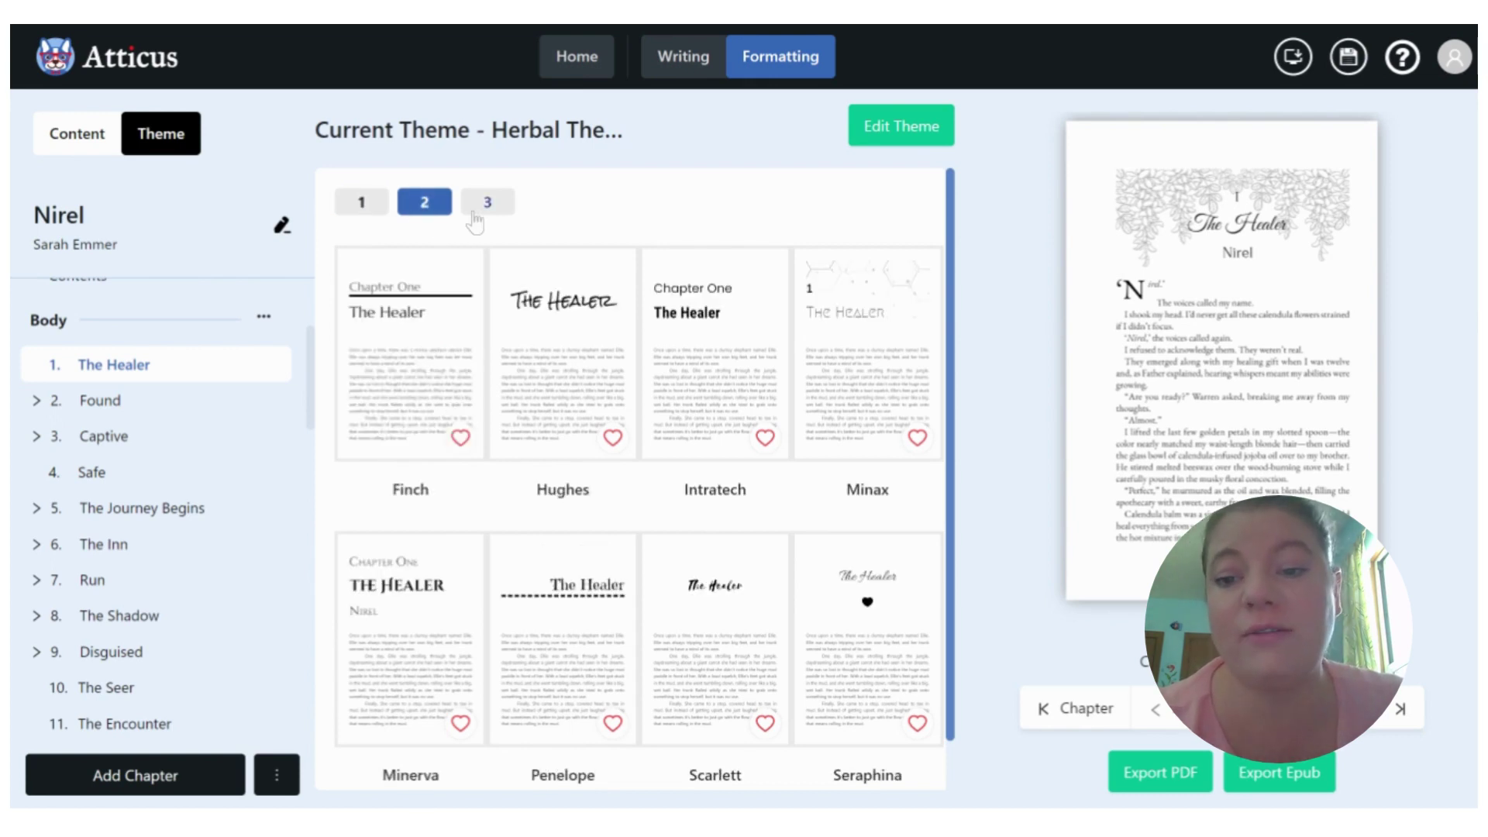
pyautogui.click(487, 206)
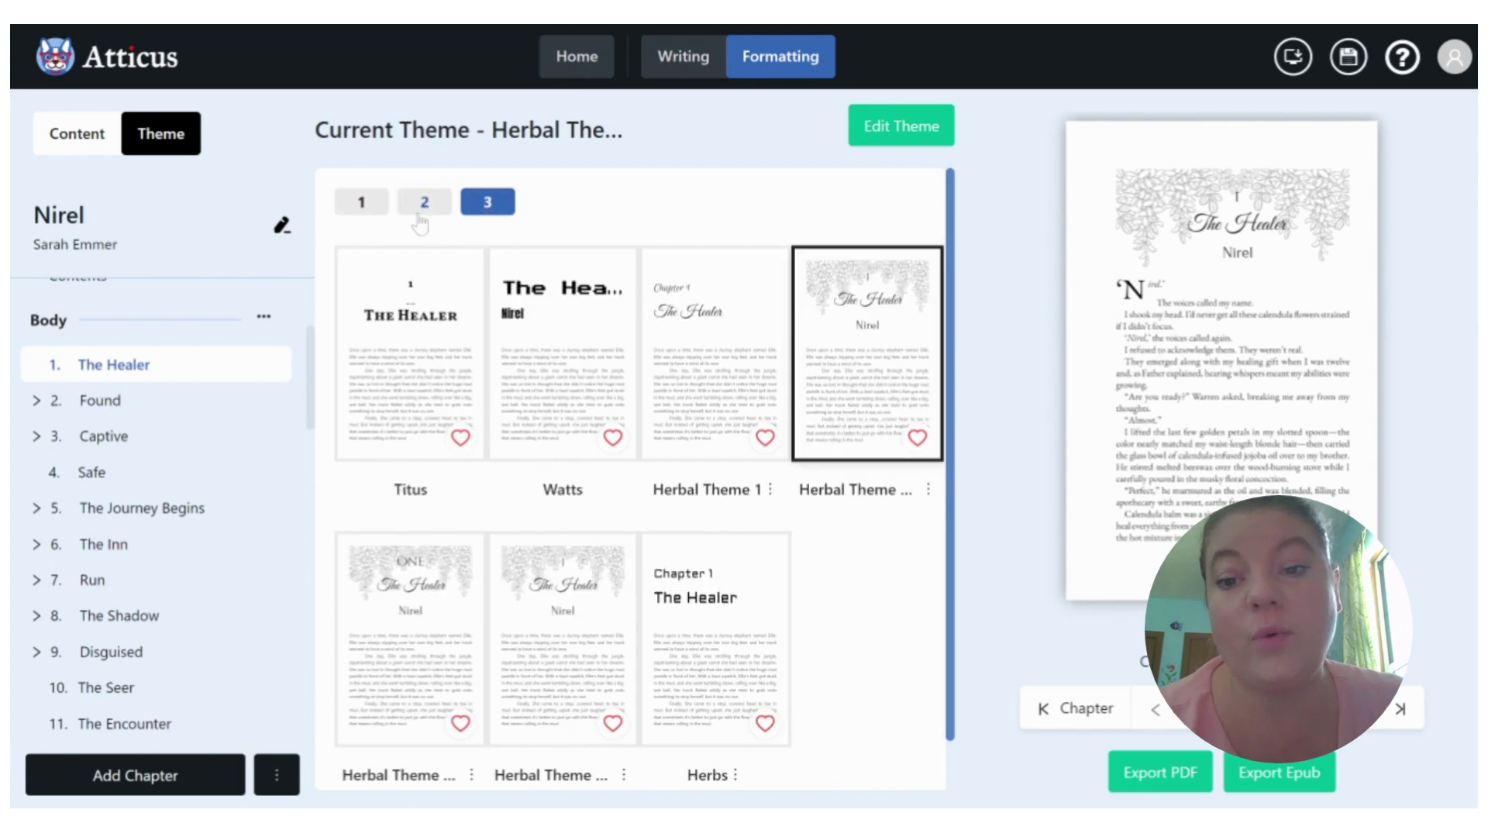
pyautogui.click(421, 211)
pyautogui.click(507, 208)
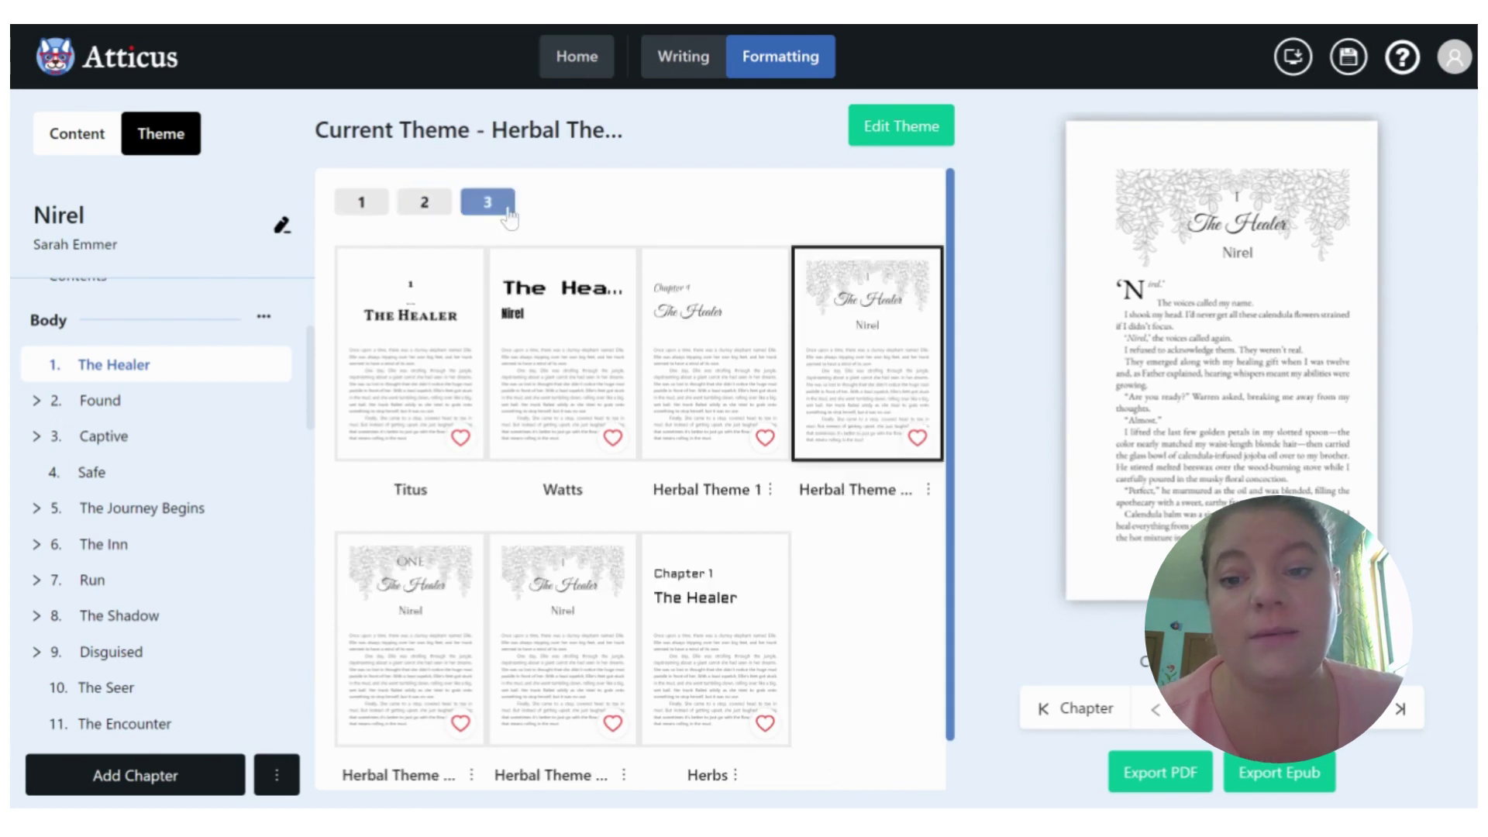
pyautogui.scroll(-1, 846, 403)
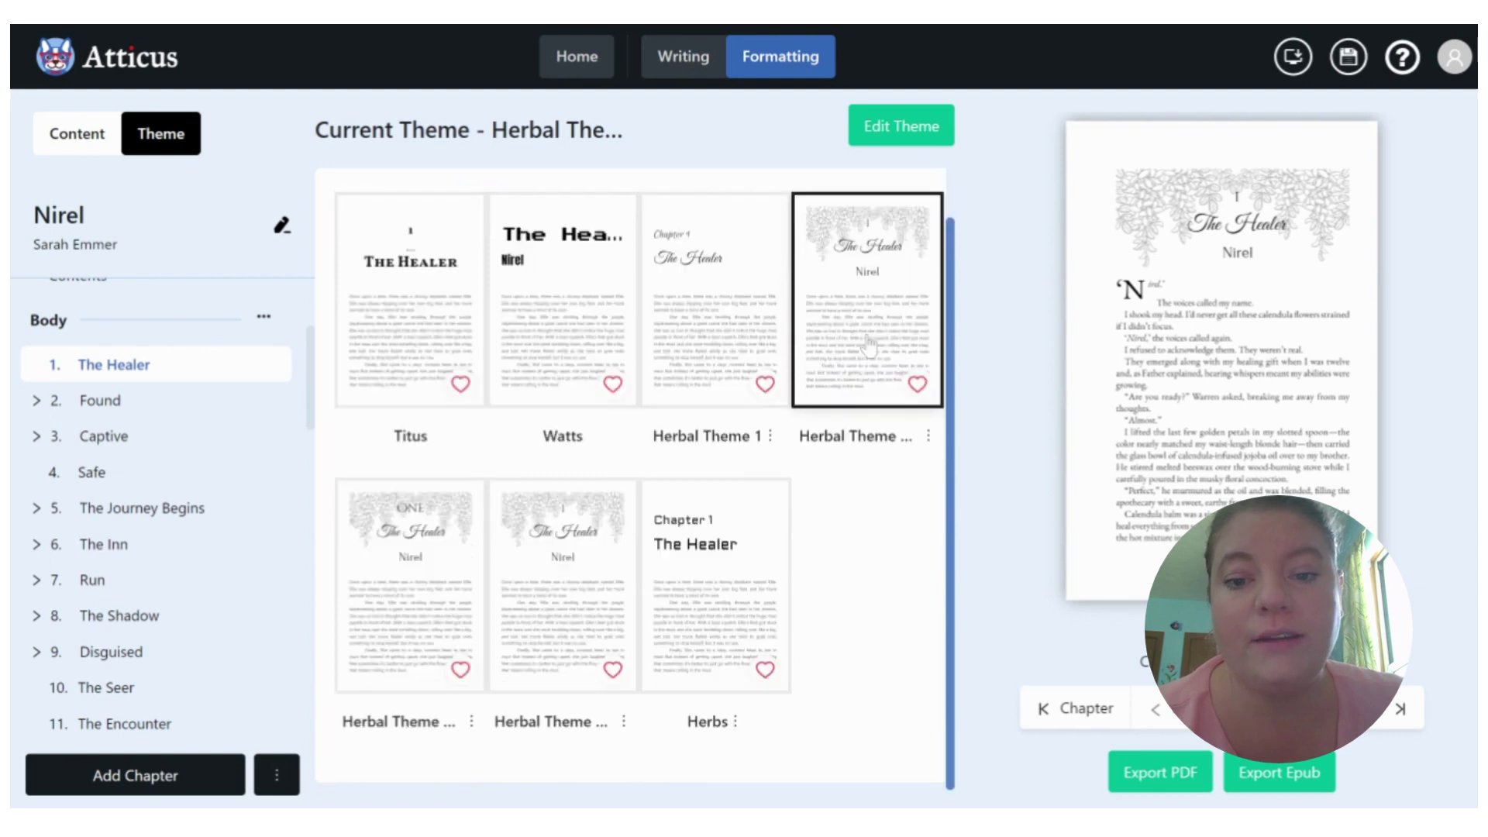
pyautogui.scroll(1, 775, 450)
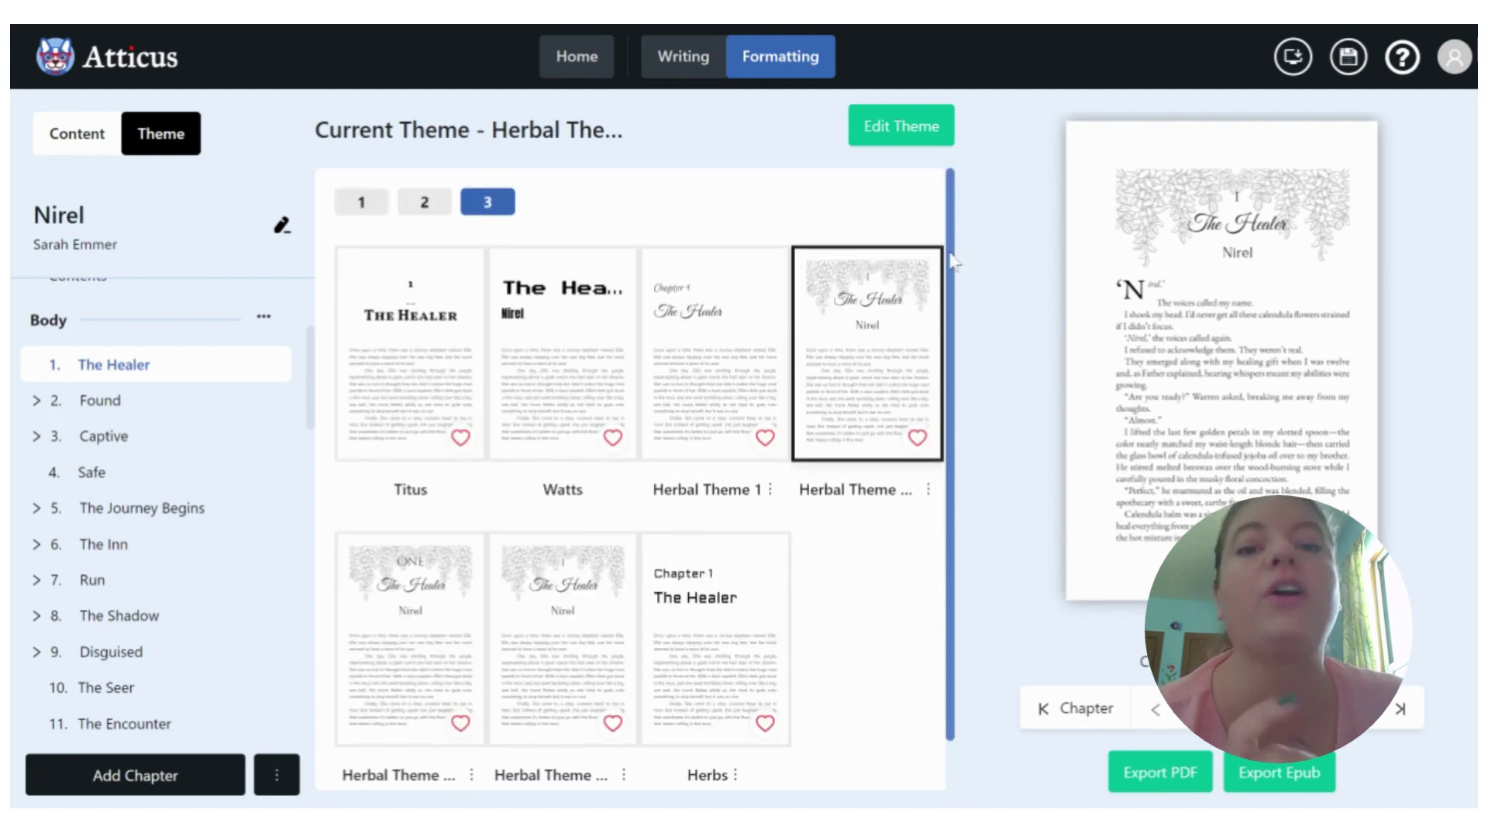
# Open the current herbal theme for editing and examine the visible chapter details and chapter number options in its heading settings
pyautogui.click(901, 126)
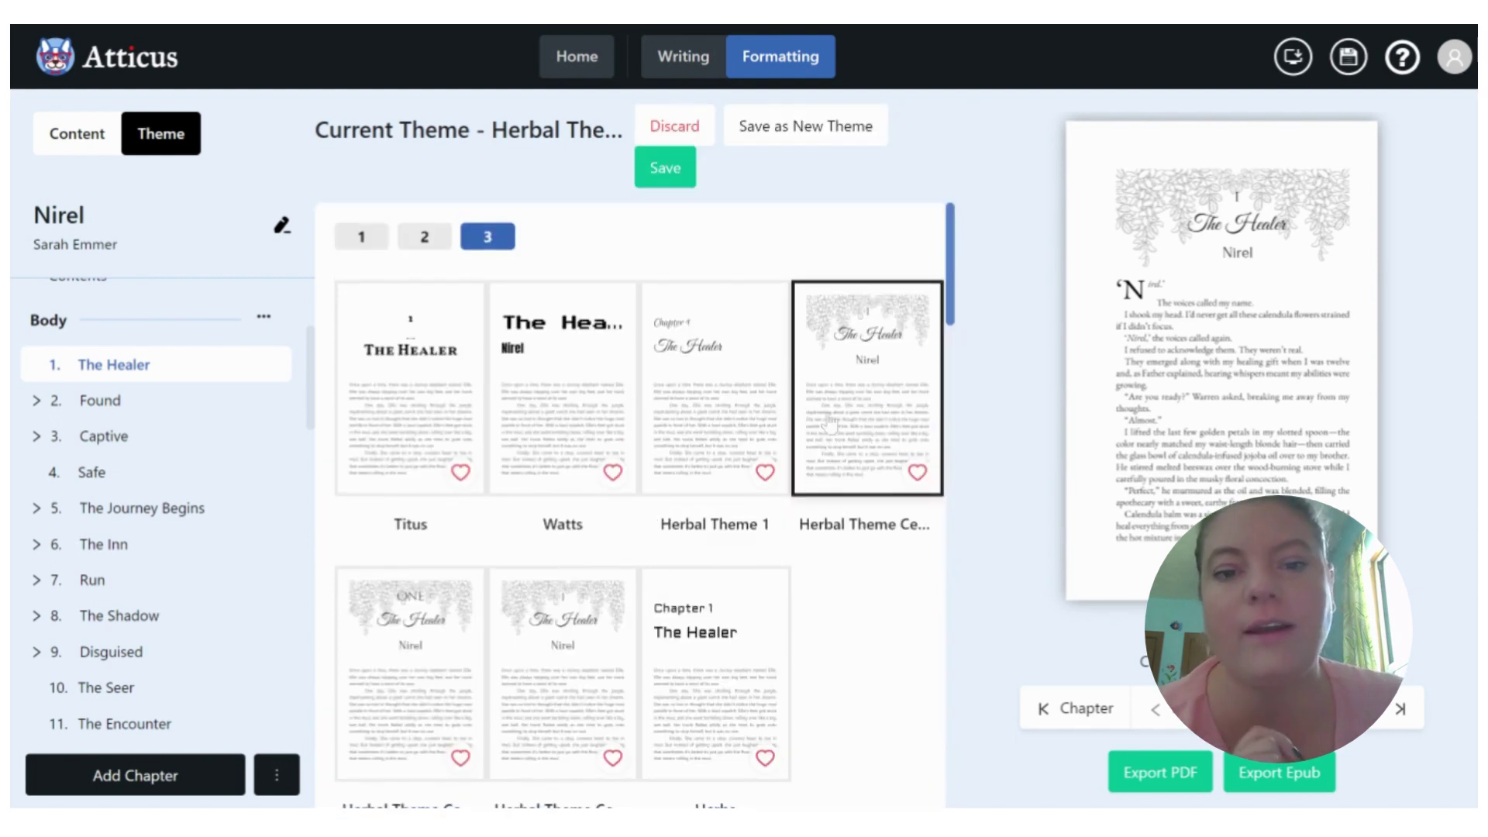
pyautogui.scroll(-2, 807, 602)
pyautogui.scroll(-5, 810, 596)
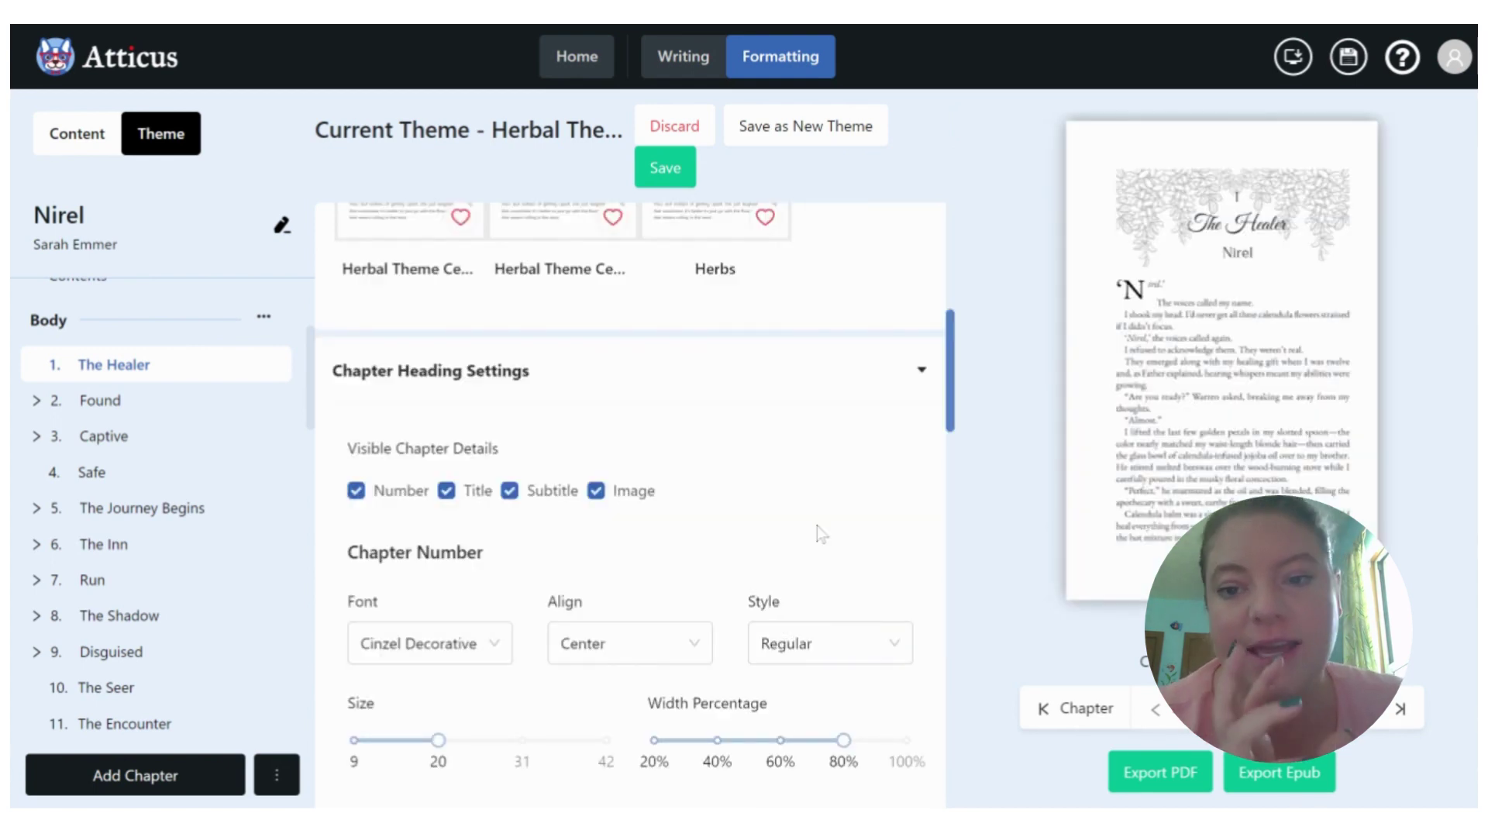
pyautogui.scroll(-1, 817, 525)
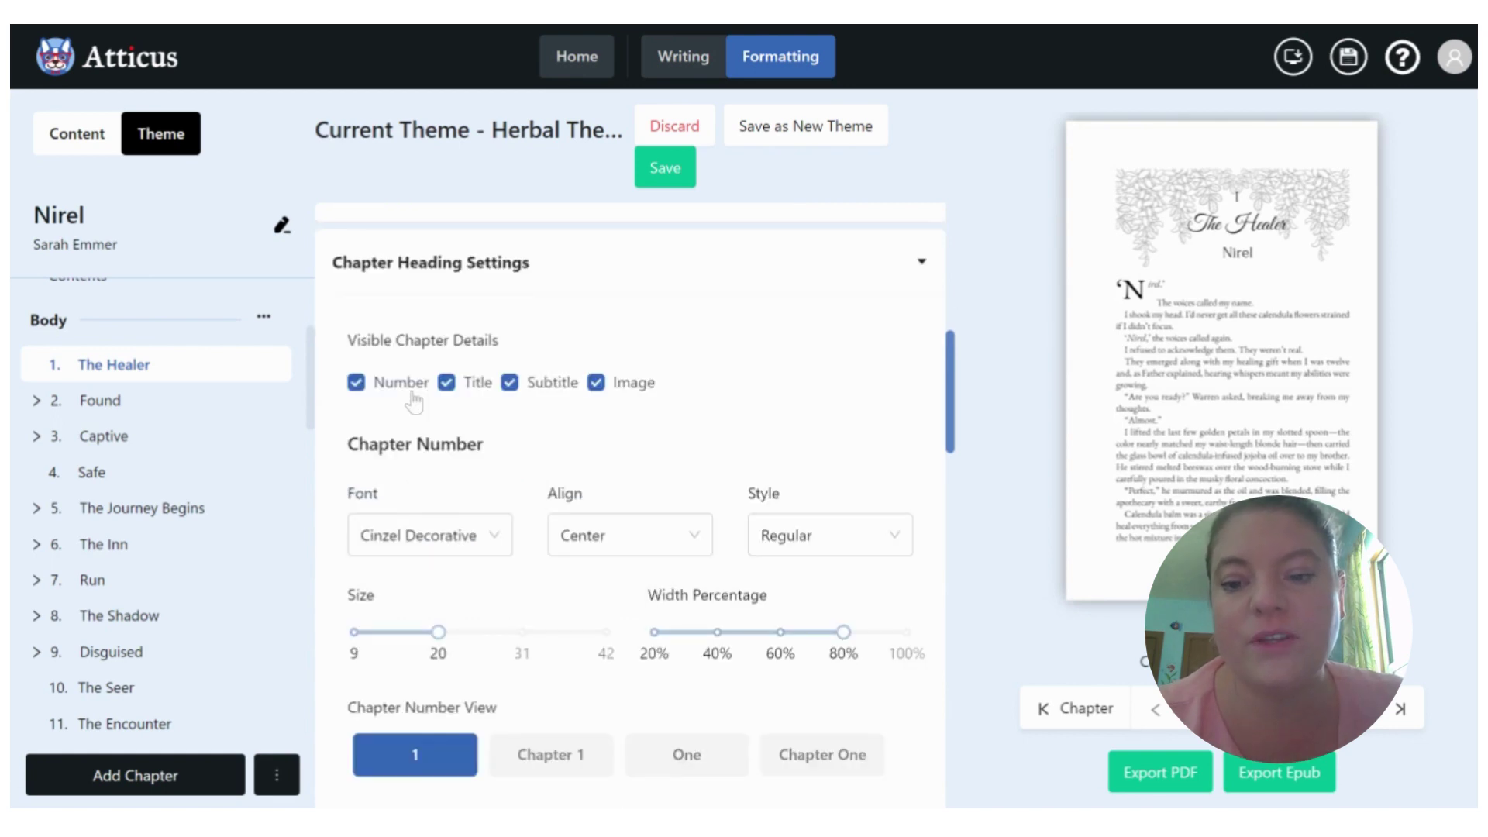
pyautogui.scroll(-2, 585, 535)
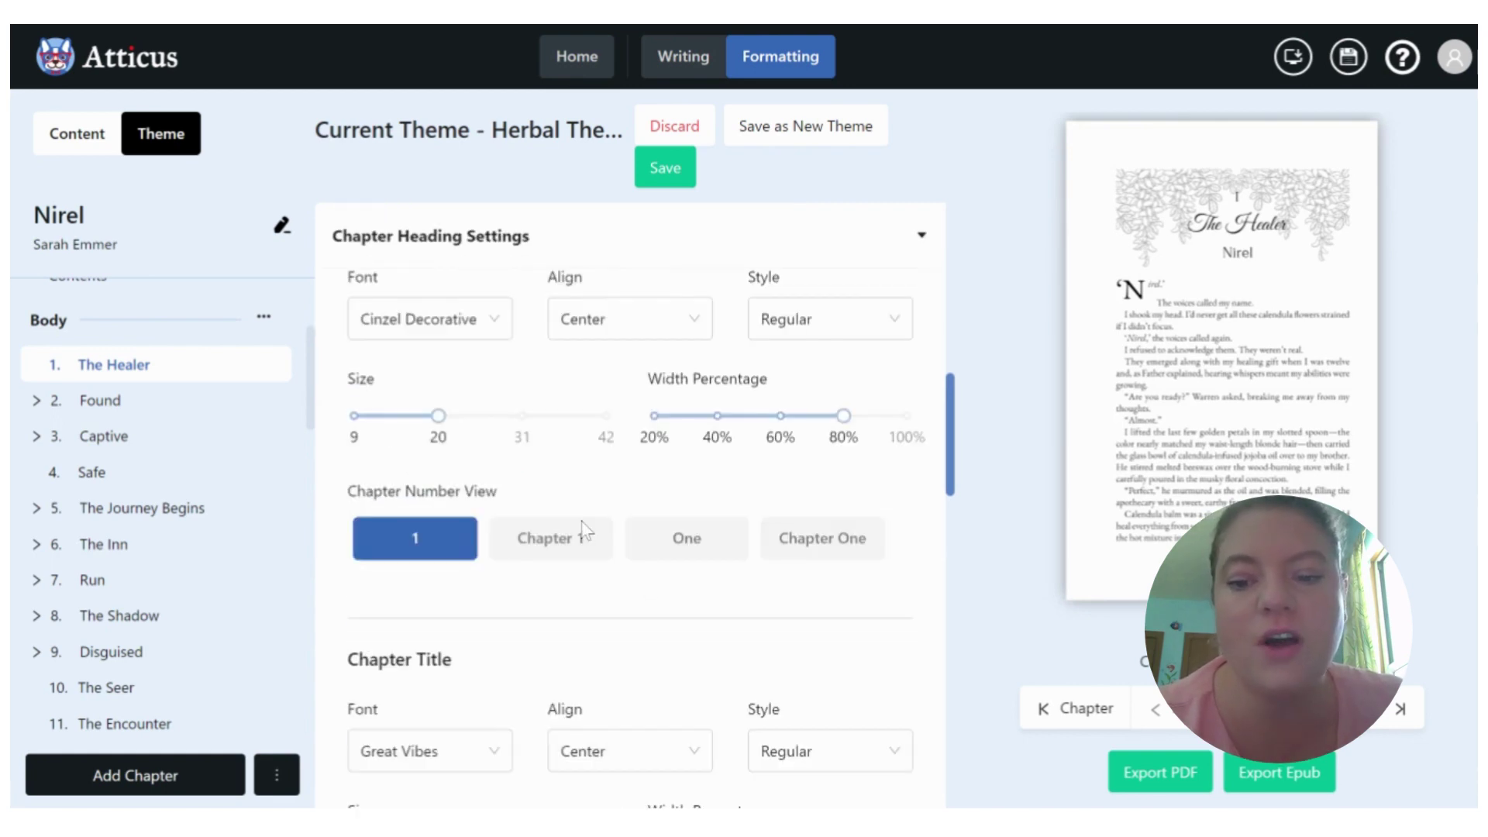
# Try the "Chapter 1" number view in the iPad preview, then return the chapter number view to the plain "1"
pyautogui.click(585, 535)
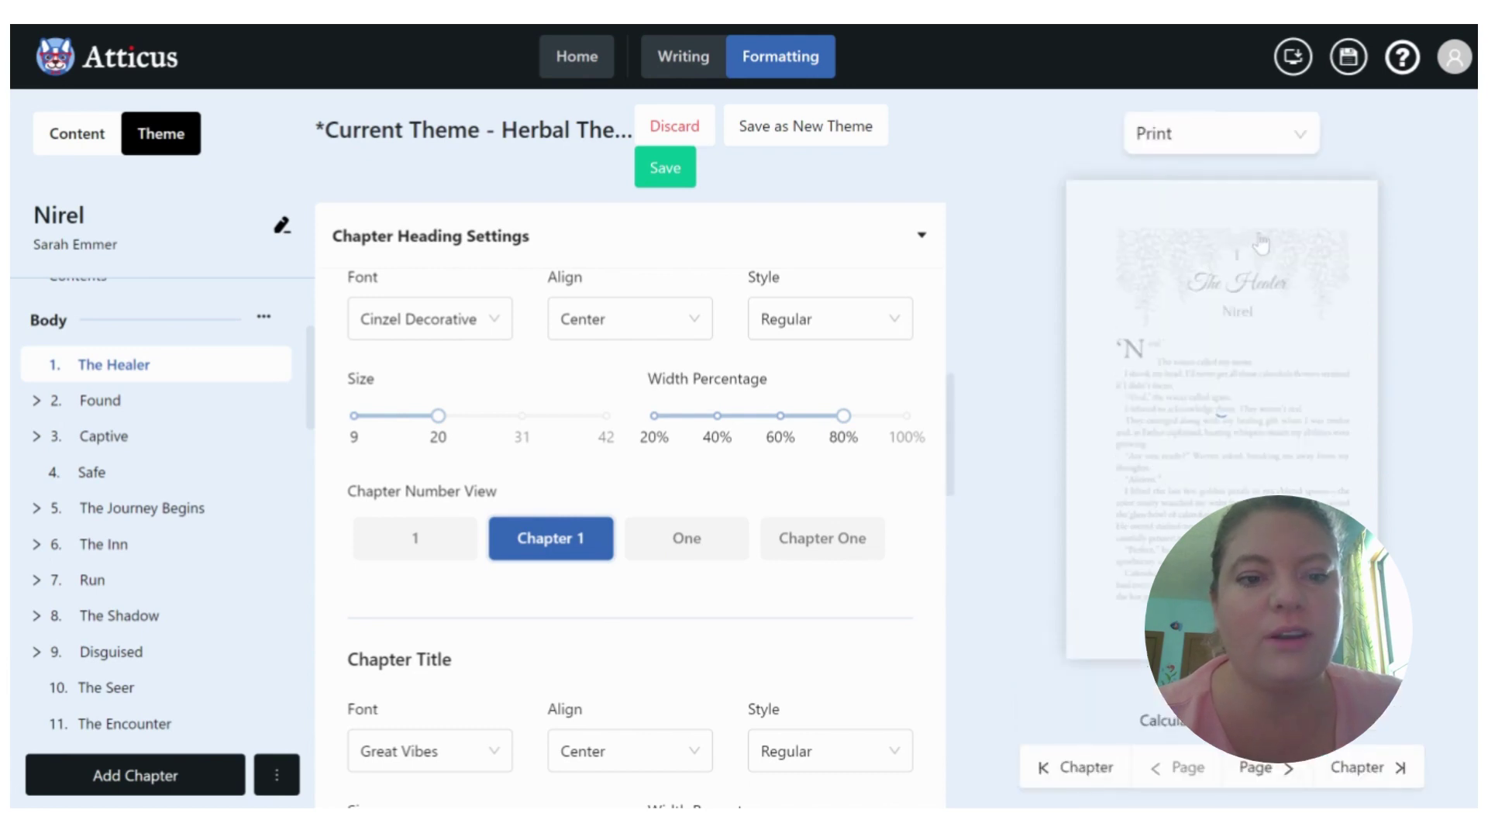
pyautogui.click(1279, 134)
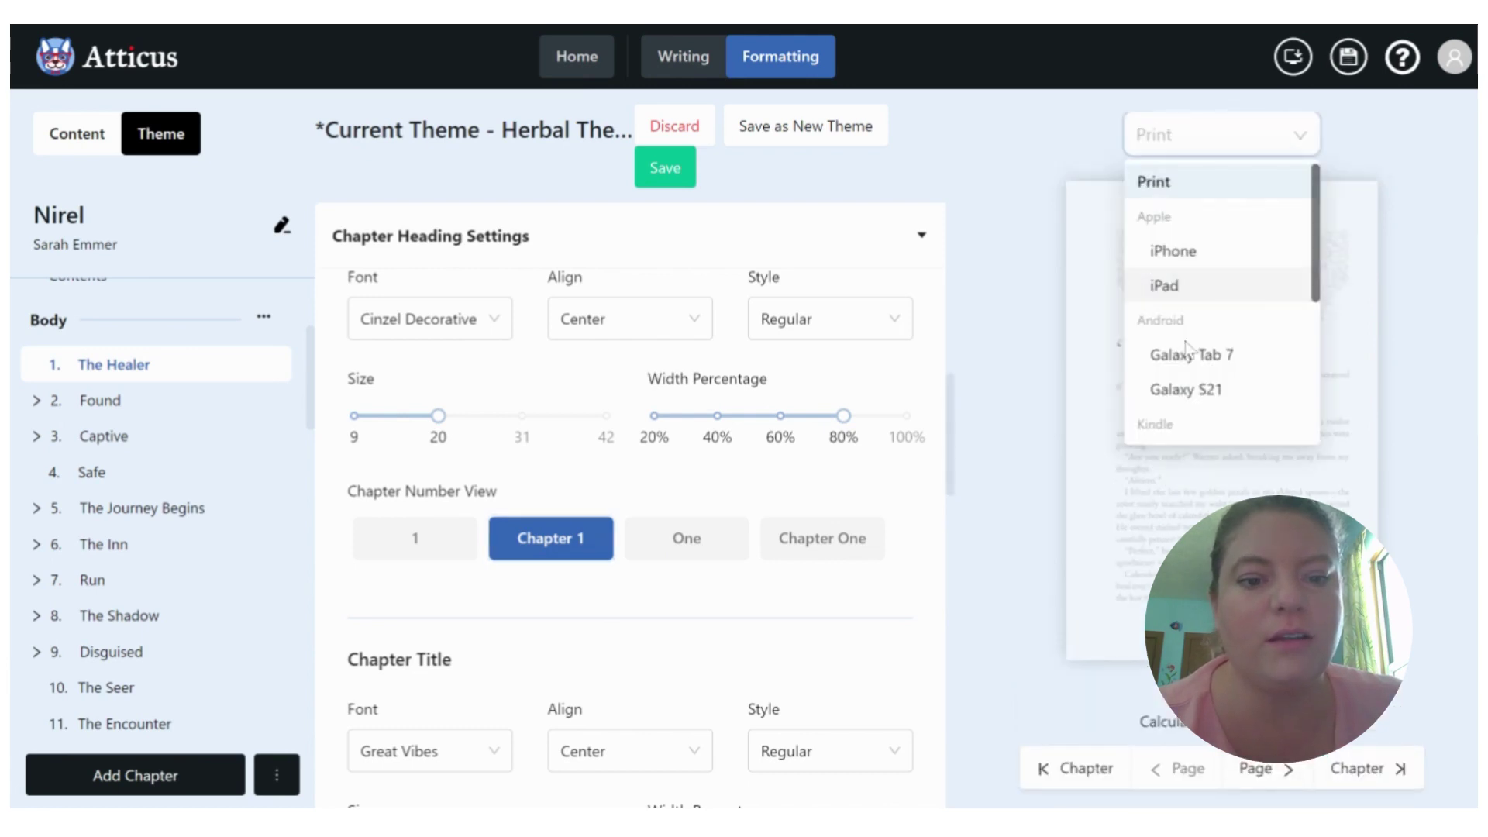
pyautogui.click(1163, 287)
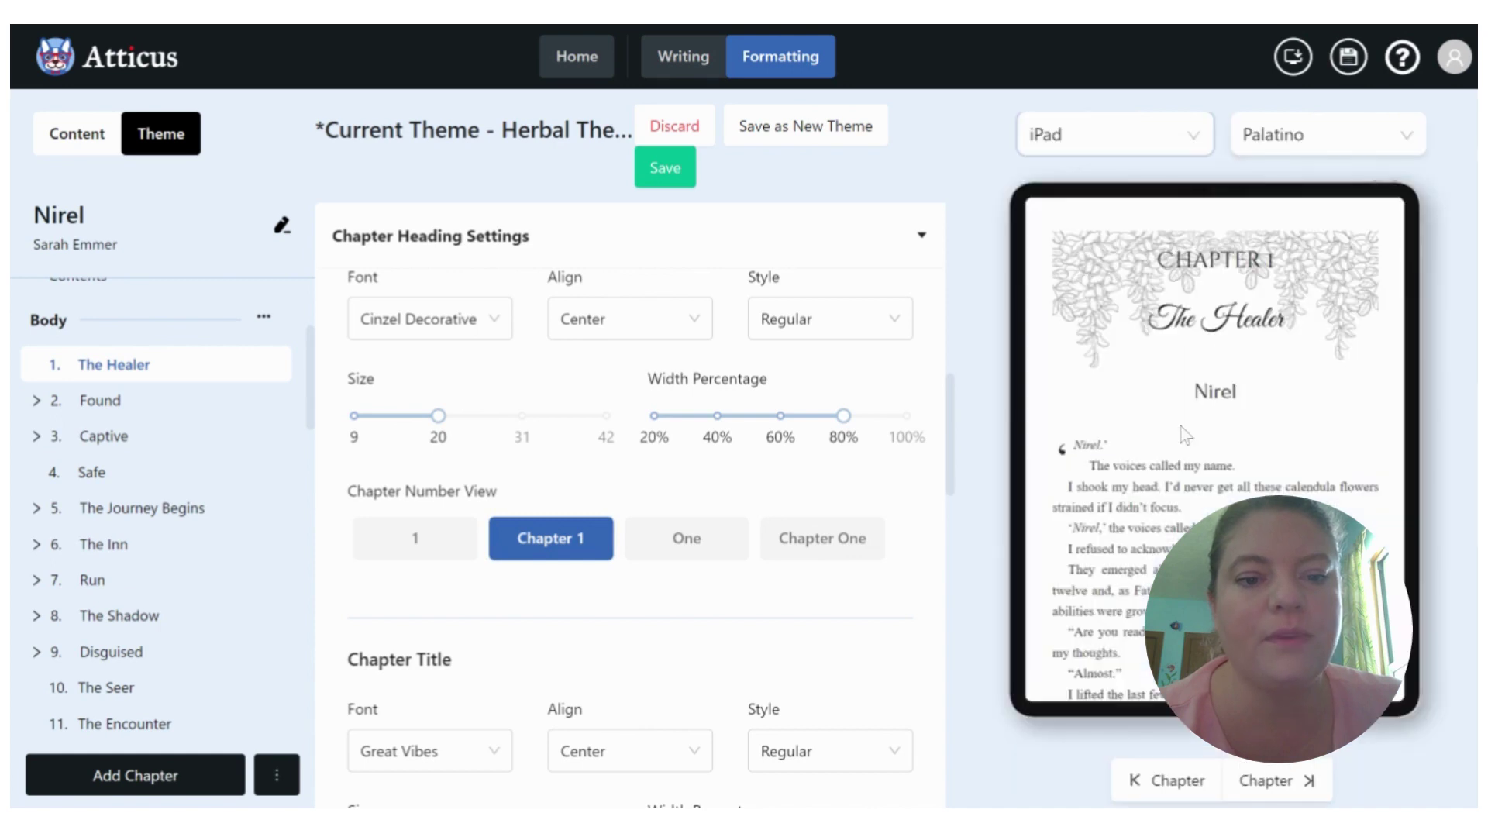
pyautogui.click(720, 560)
pyautogui.click(458, 541)
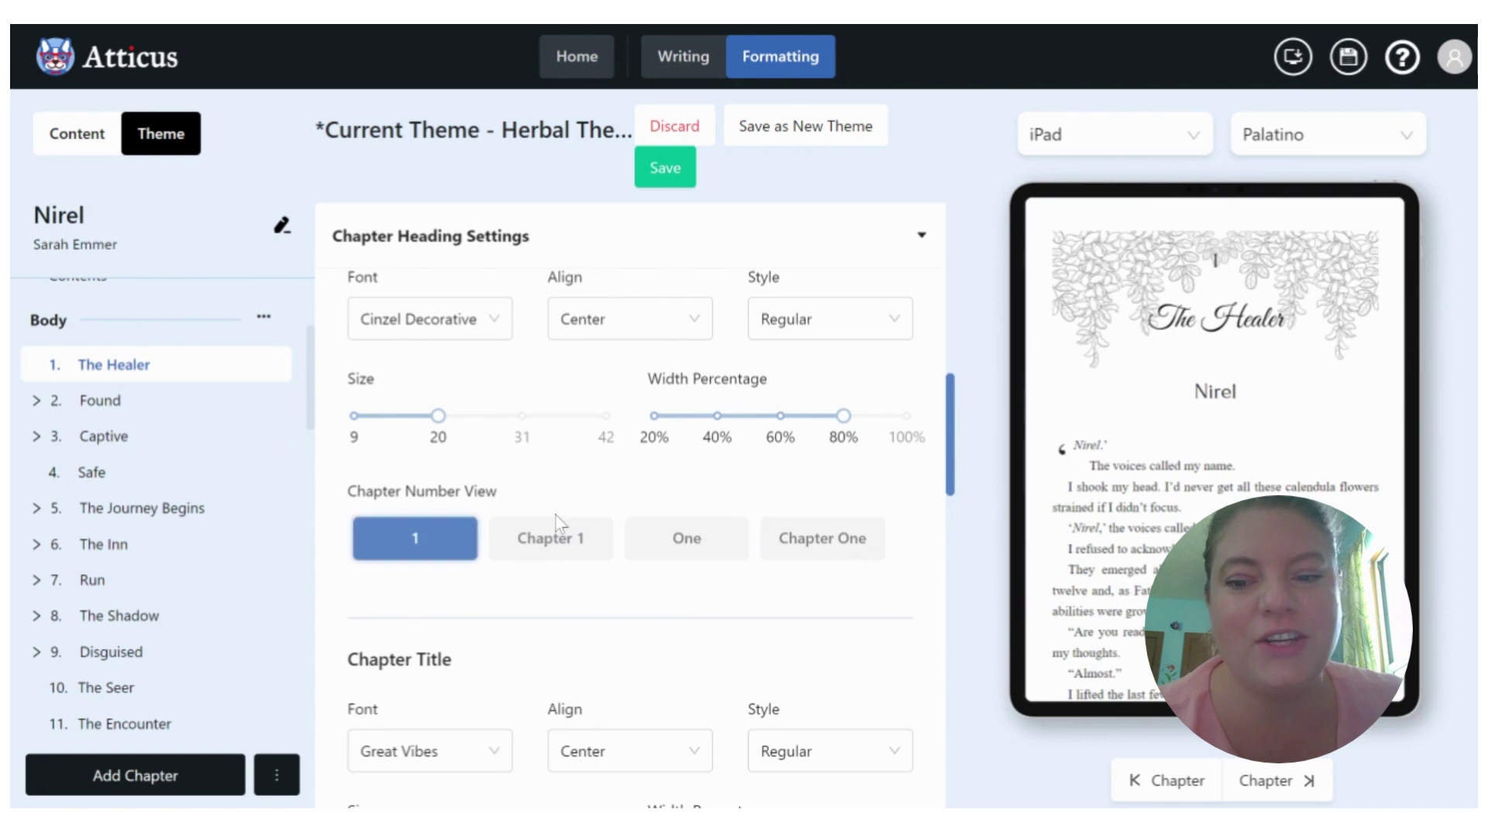
# Review the remaining chapter heading settings for title, subtitle, image placement, background image options and print extent
pyautogui.scroll(-3, 557, 527)
pyautogui.scroll(-3, 655, 498)
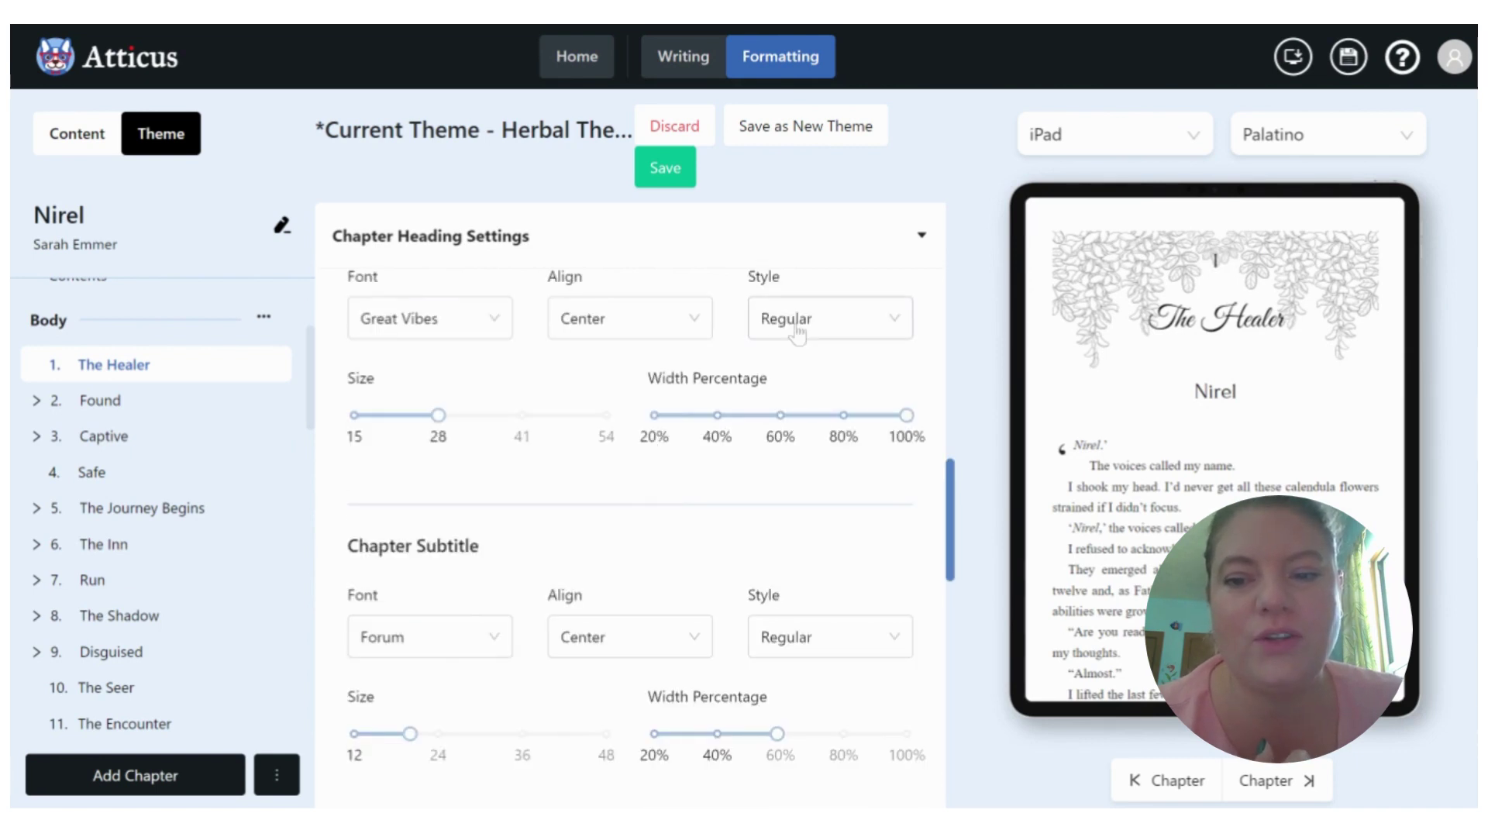
pyautogui.scroll(-2, 621, 481)
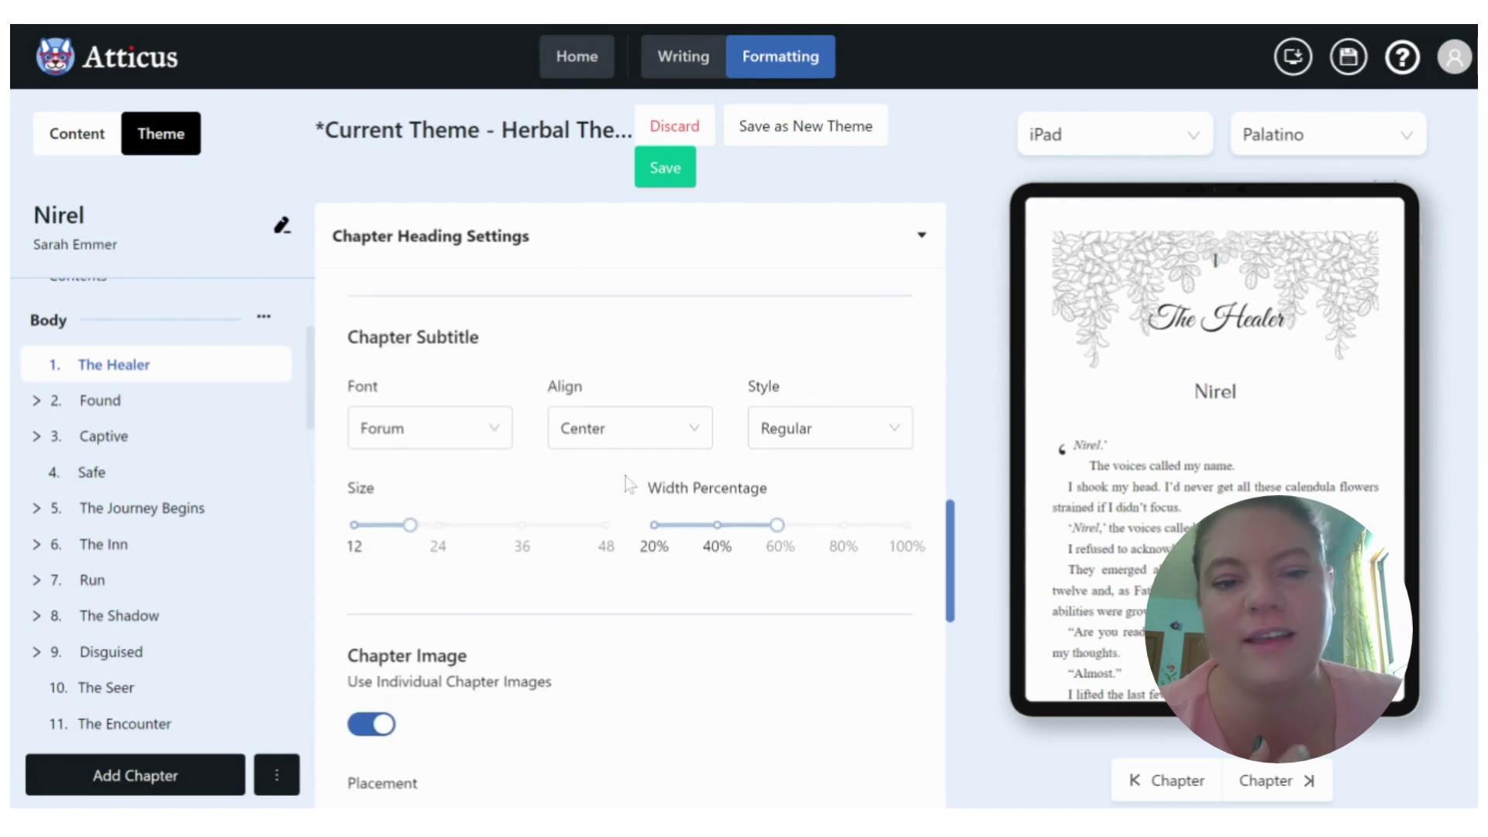
pyautogui.scroll(-3, 629, 484)
pyautogui.scroll(-3, 630, 485)
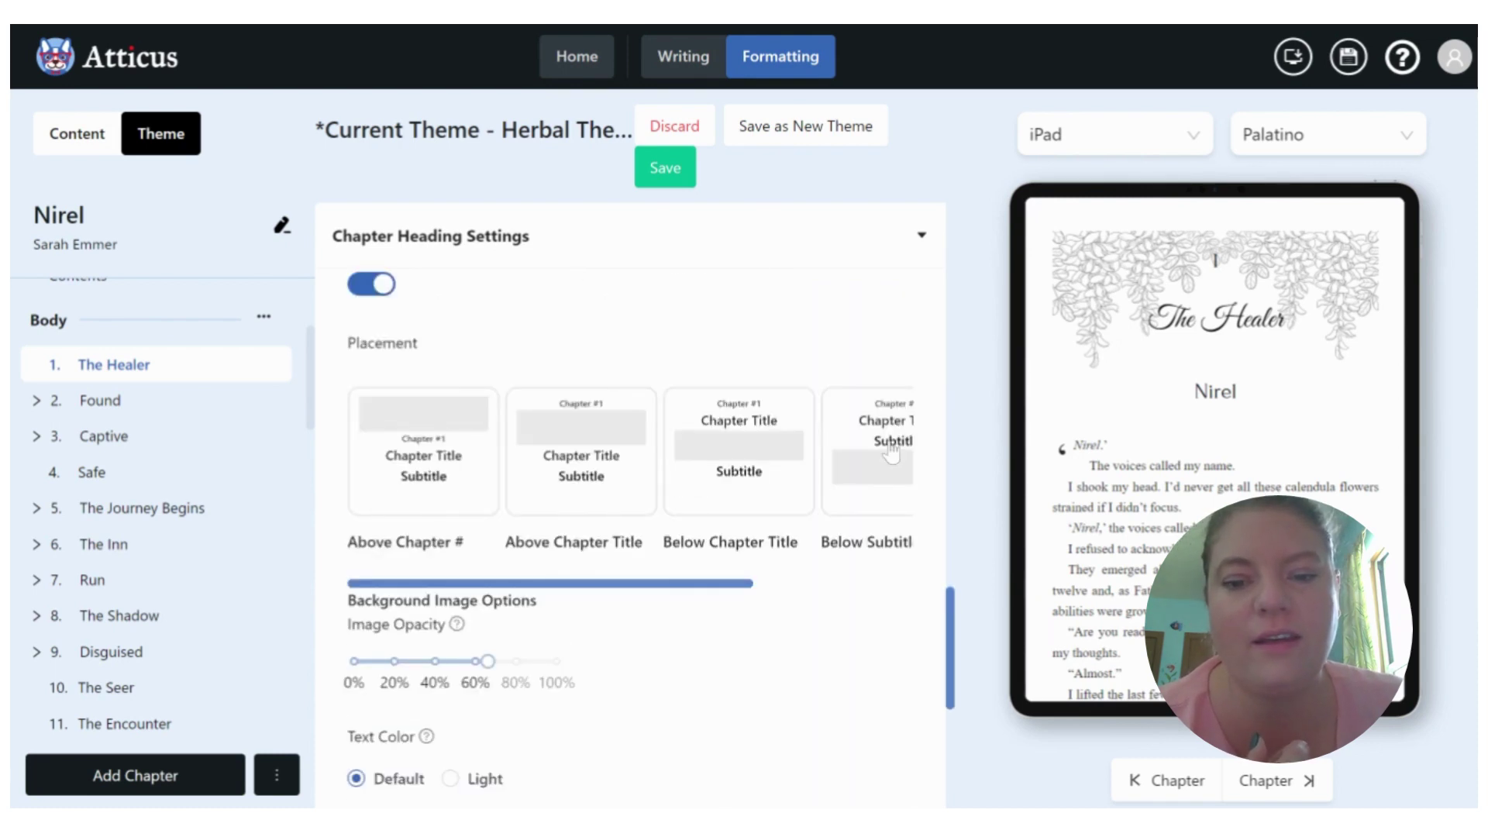
pyautogui.scroll(-1, 832, 612)
pyautogui.scroll(-5, 830, 607)
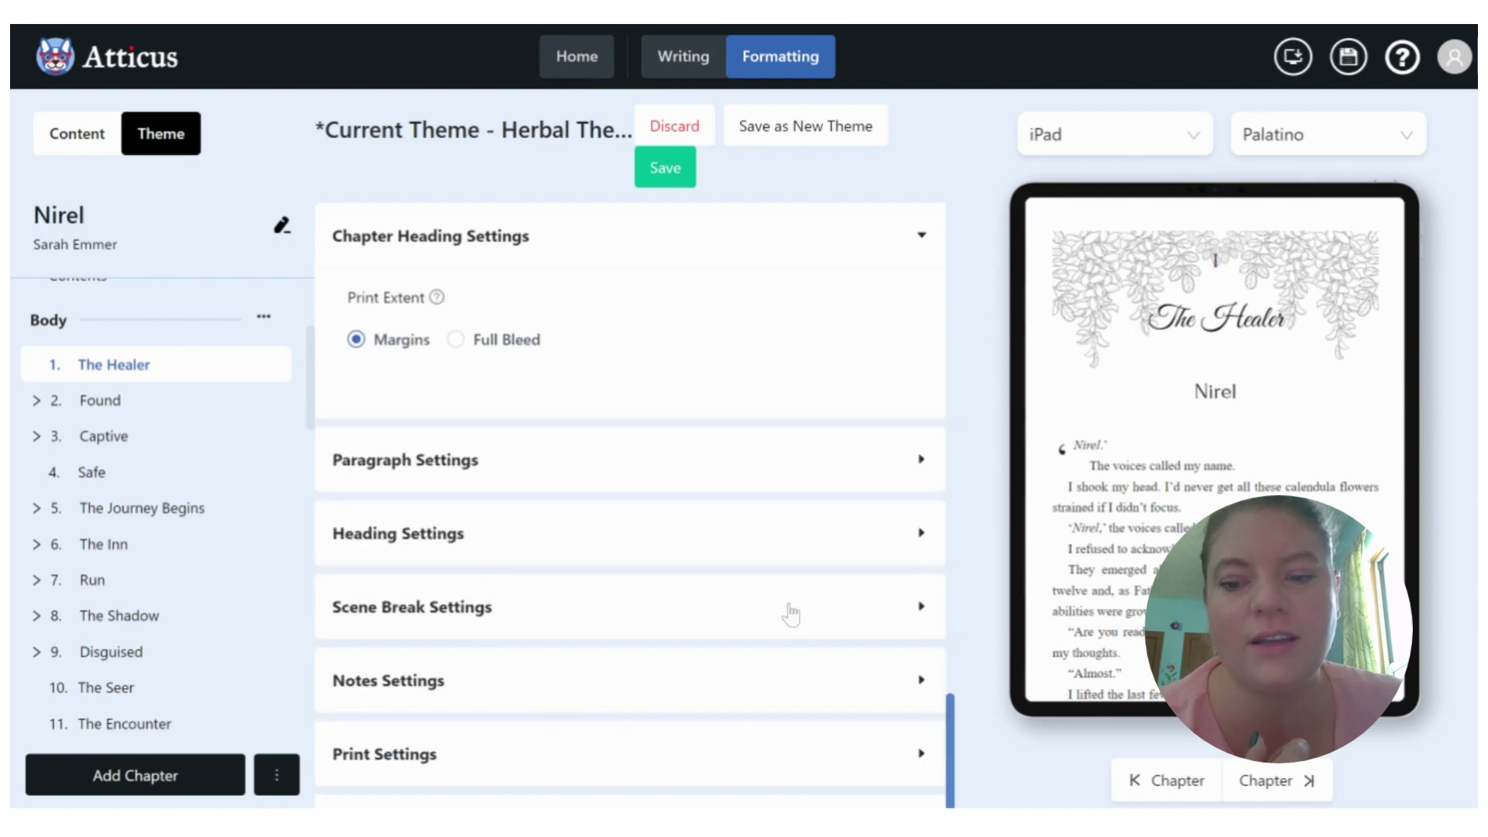
pyautogui.scroll(-1, 882, 536)
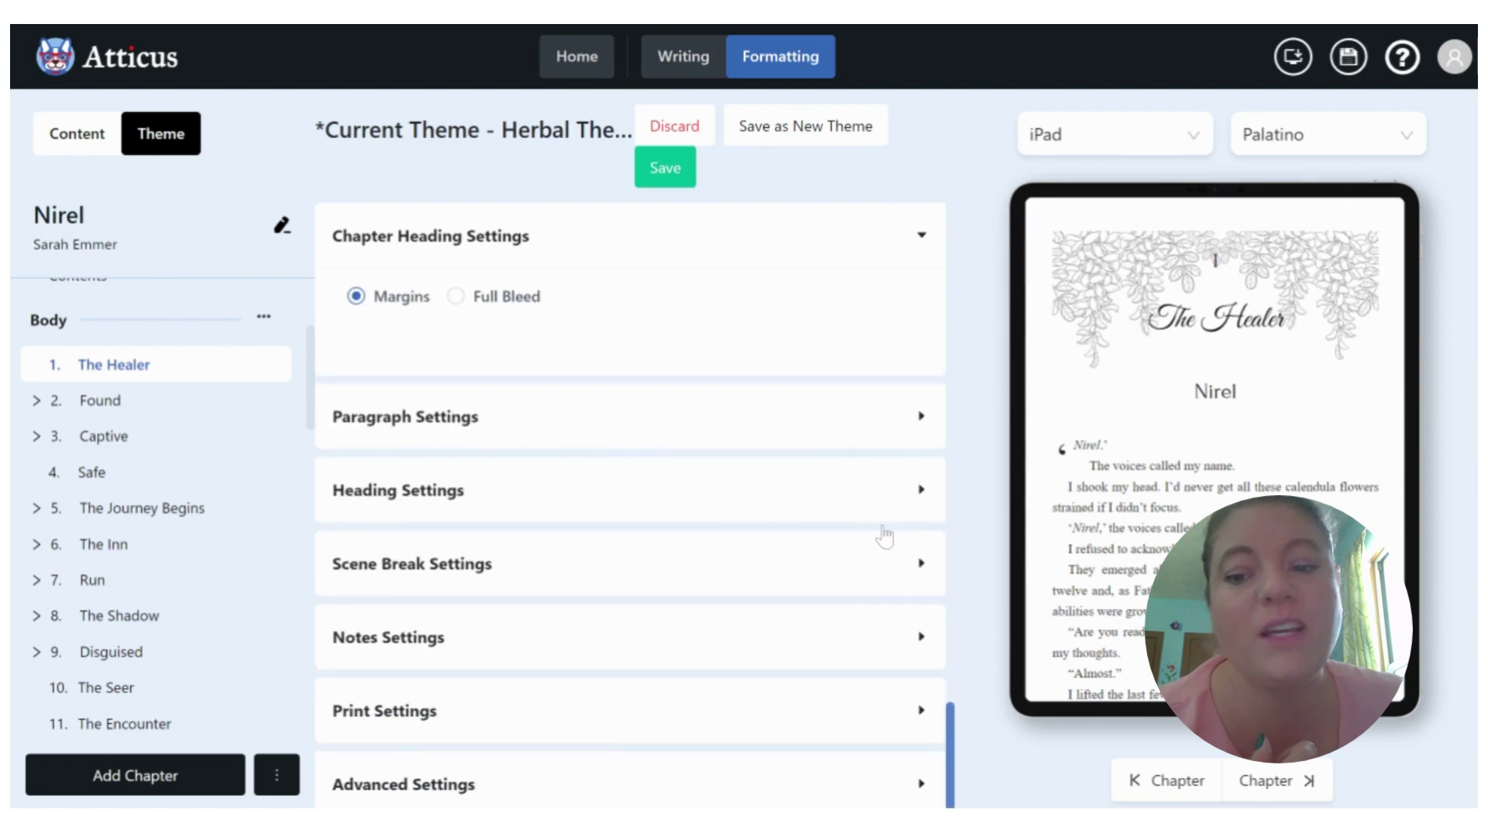
# Expand the scene break settings and browse the Ornamental Break Library of Atticus images, closing it without choosing one
pyautogui.click(923, 566)
pyautogui.scroll(-3, 587, 484)
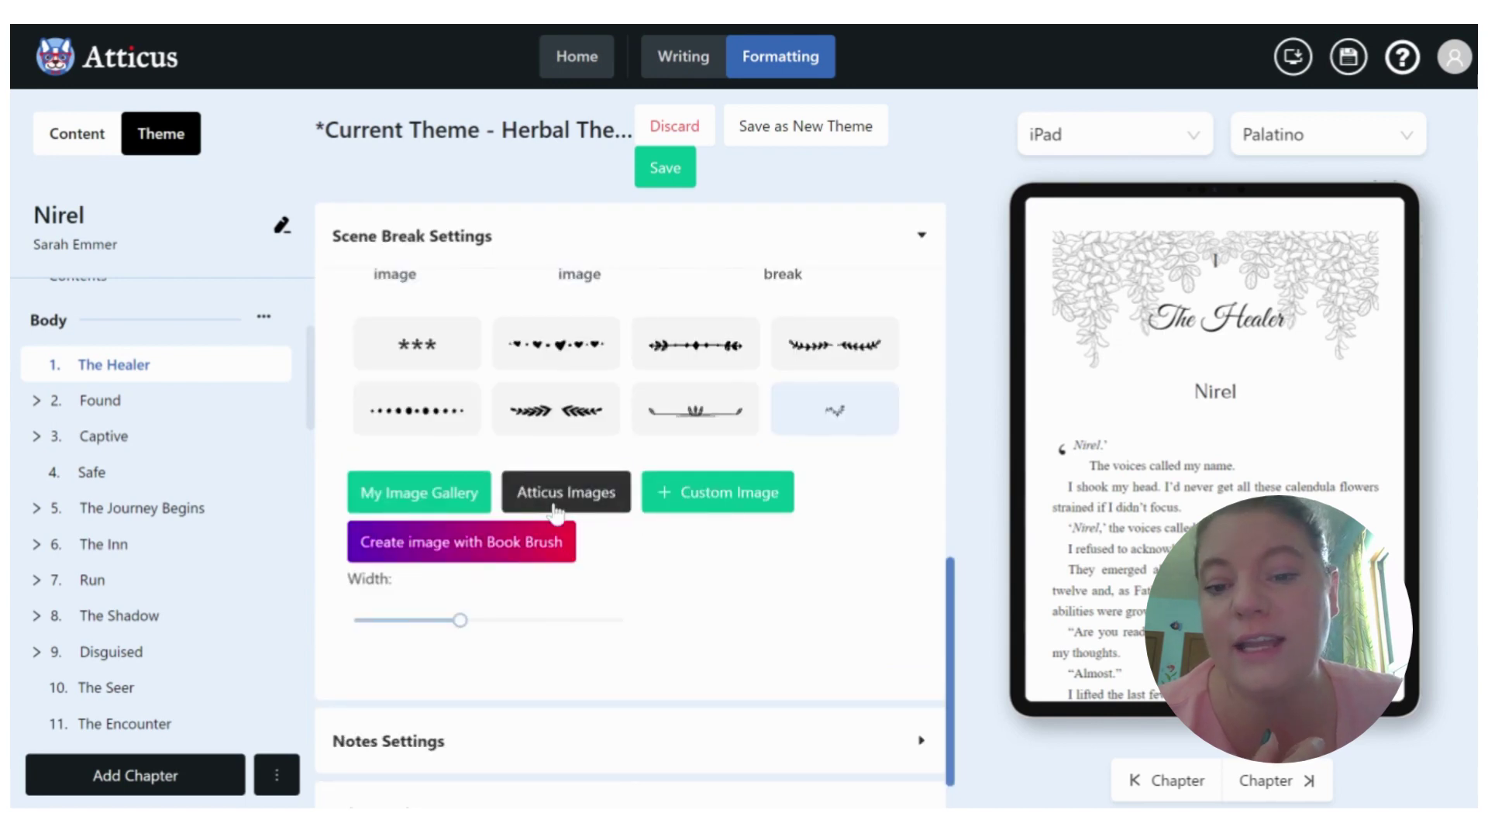
pyautogui.click(580, 505)
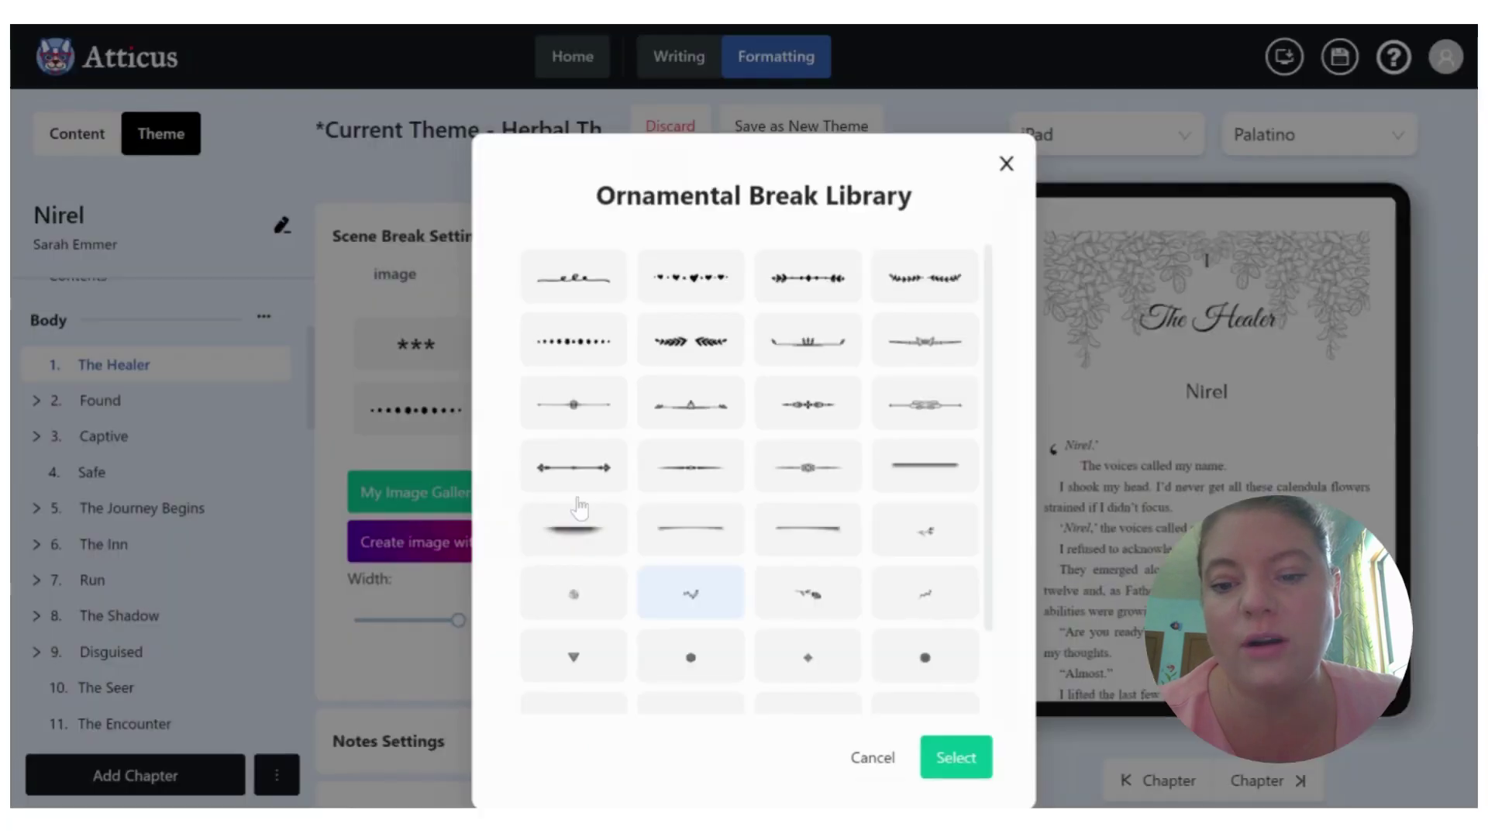
pyautogui.scroll(-2, 789, 502)
pyautogui.scroll(-2, 795, 503)
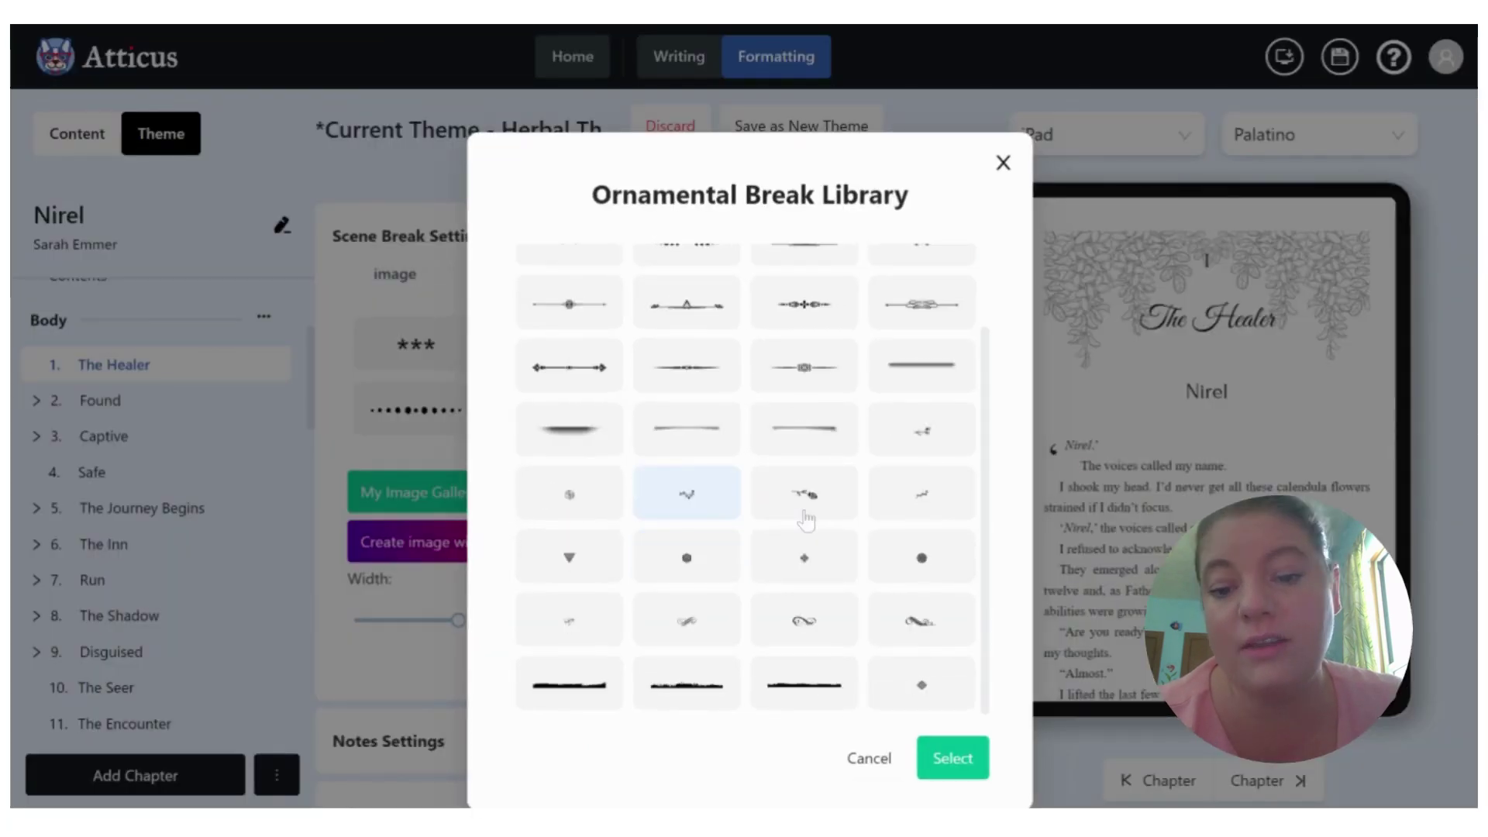
pyautogui.scroll(3, 803, 513)
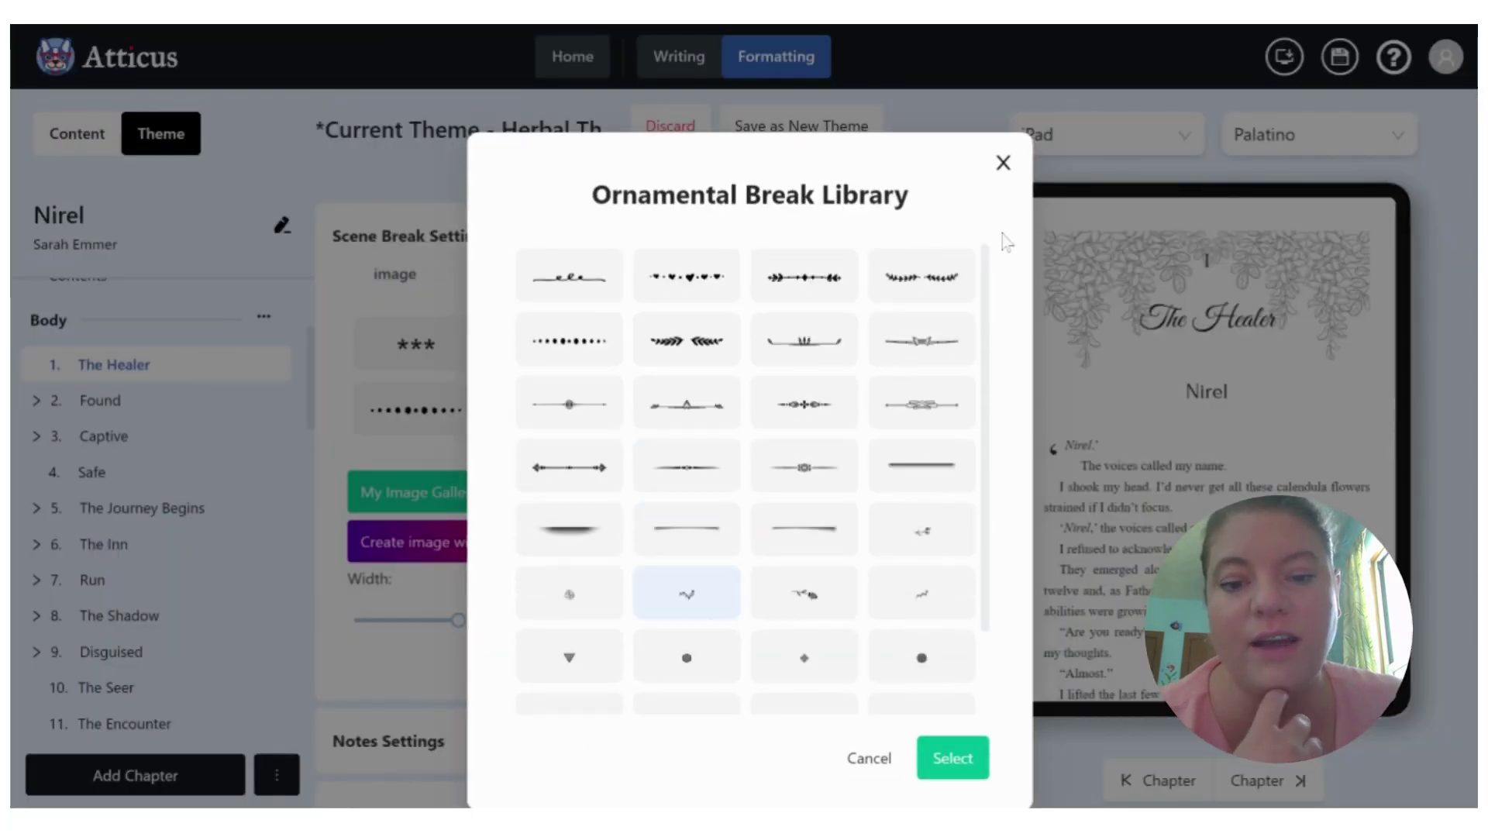
pyautogui.click(1004, 165)
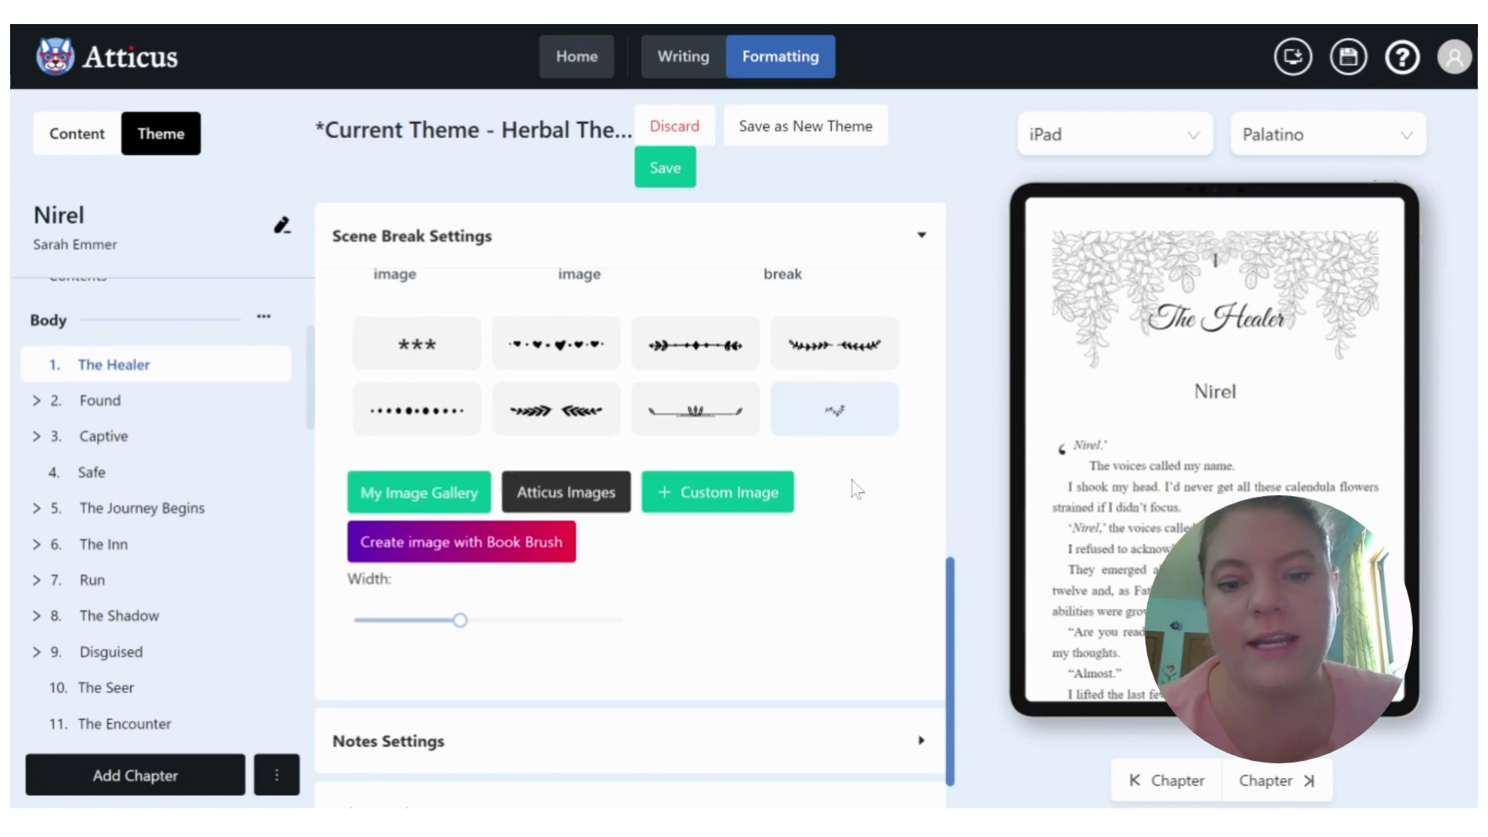
pyautogui.scroll(-1, 860, 496)
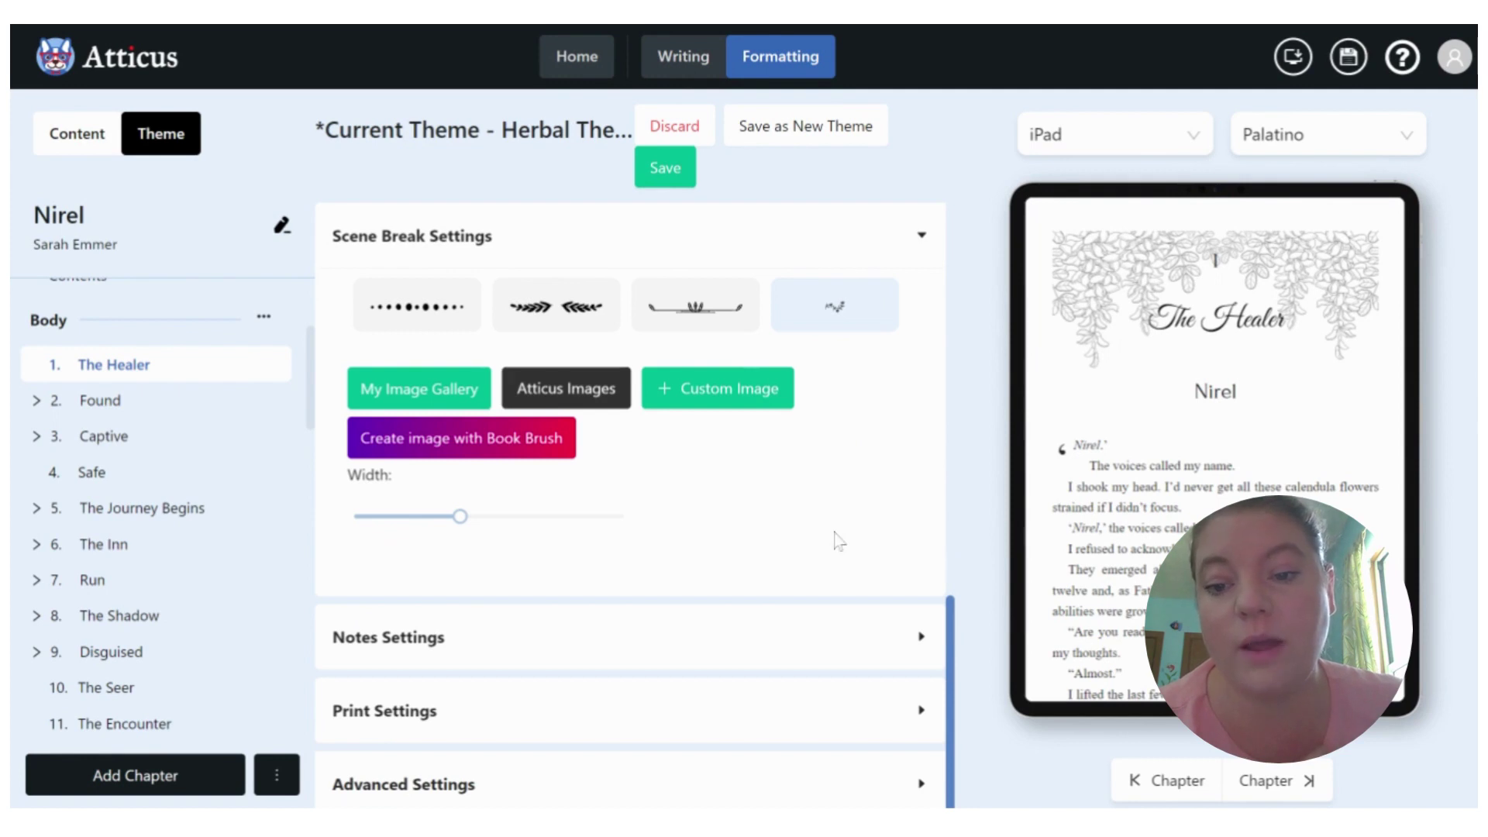
# Leave the theme builder for the writing view without saving the theme changes
pyautogui.scroll(10, 837, 540)
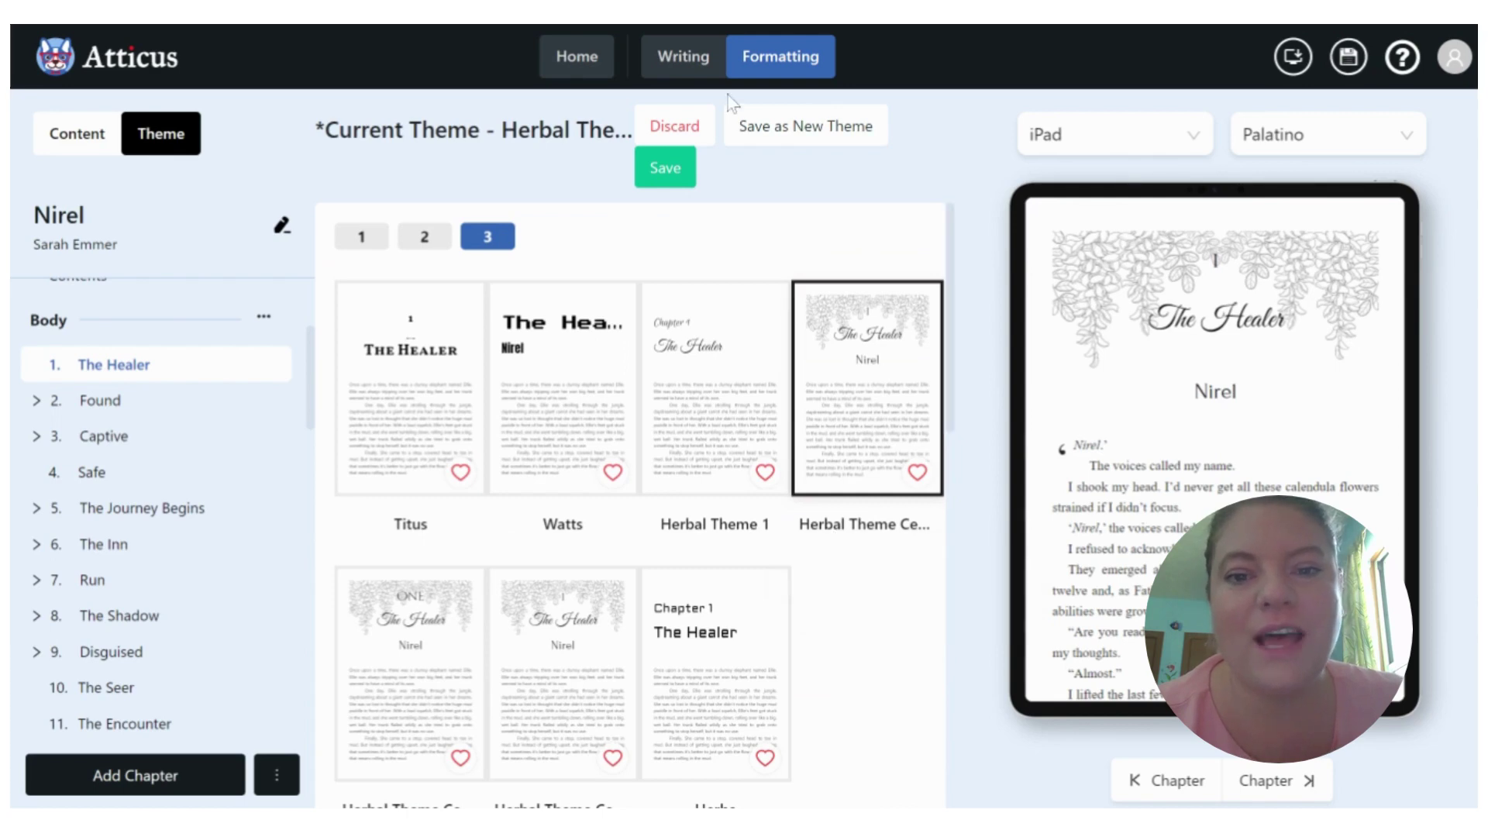
pyautogui.click(682, 56)
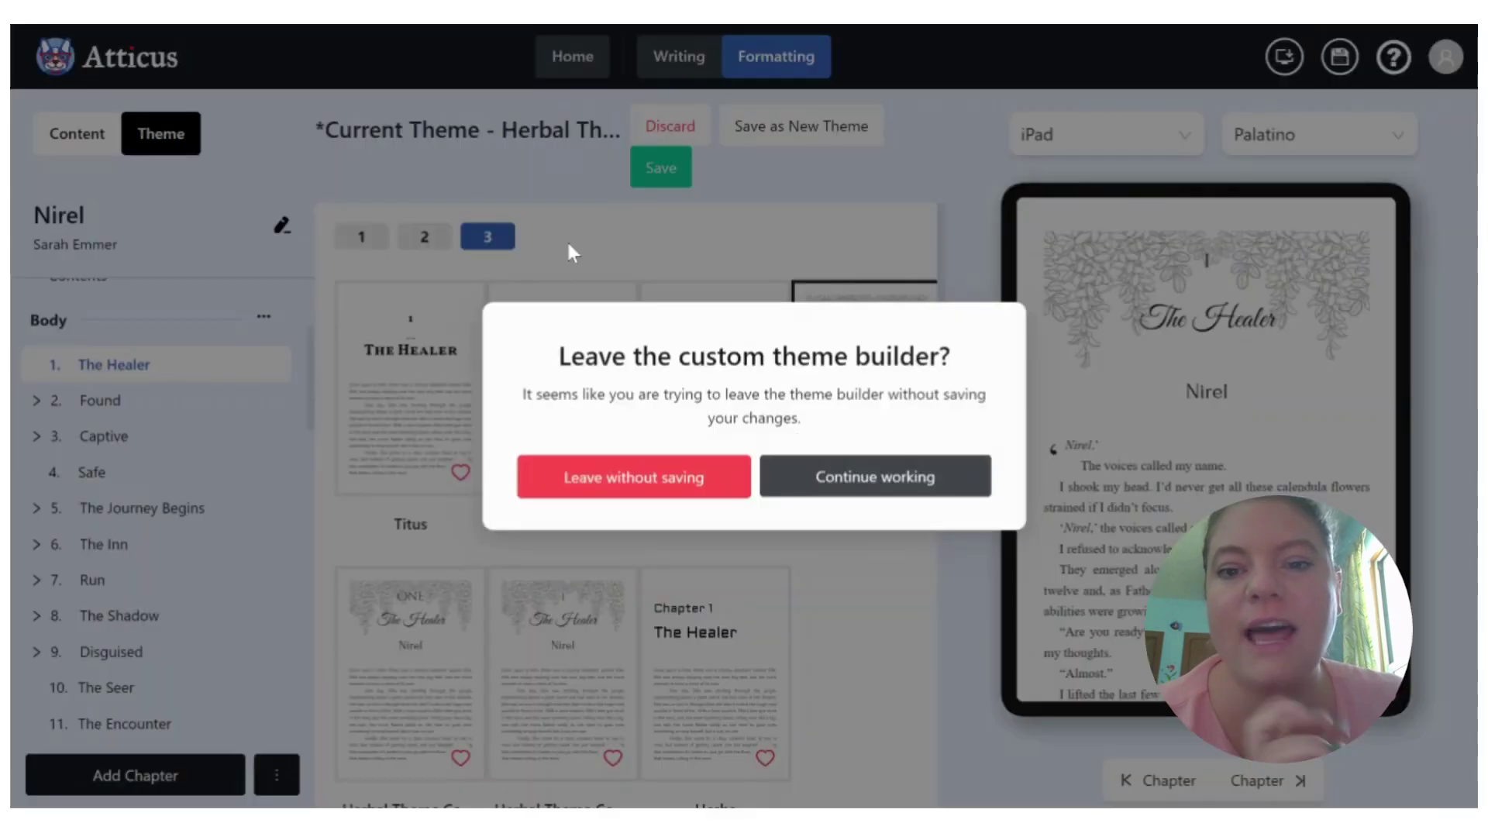
pyautogui.click(634, 478)
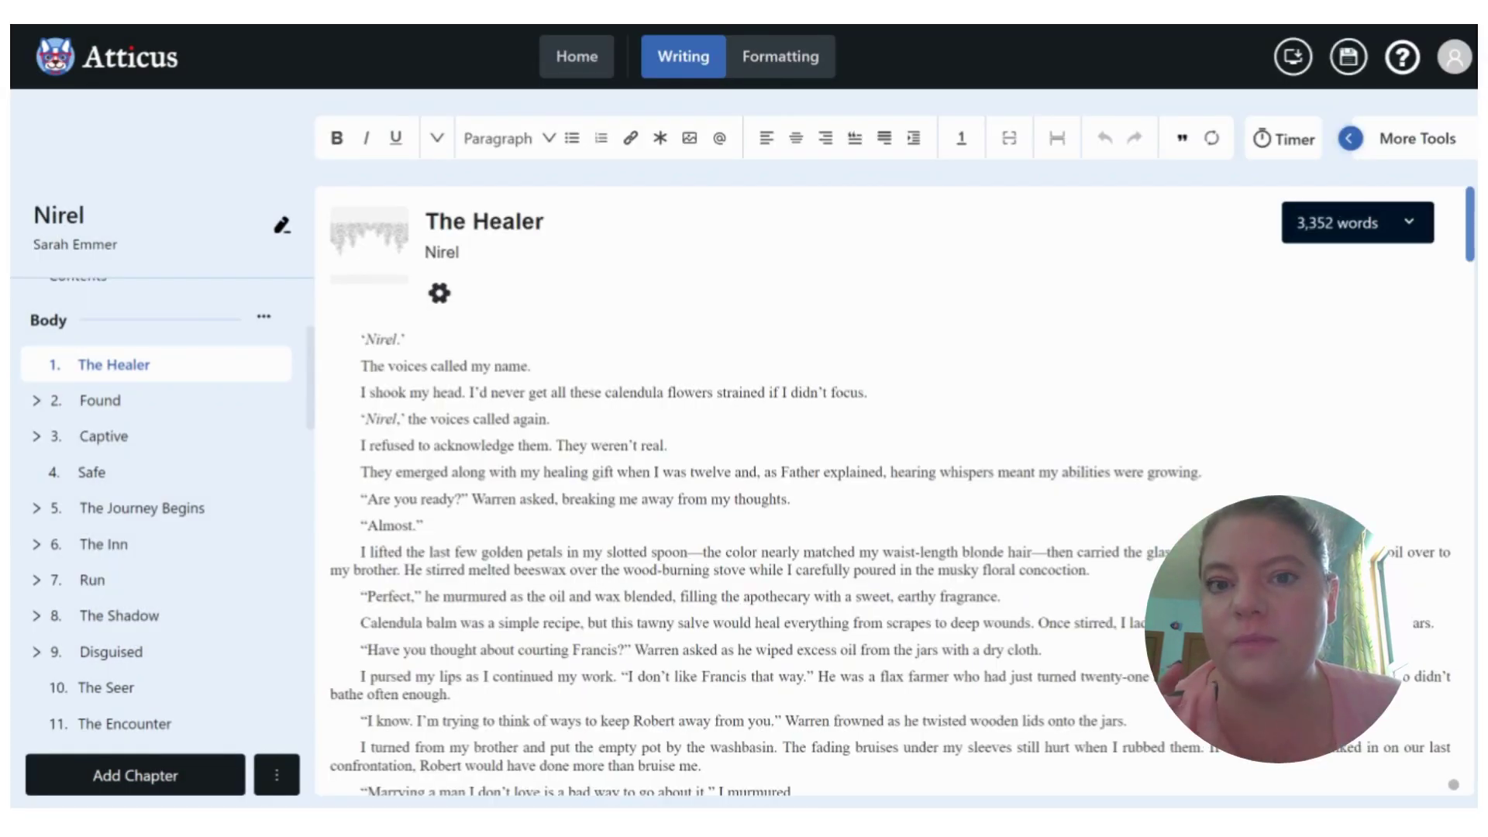
# Return to the book library and create a new book titled Dissonance with the first suggested author name
pyautogui.click(580, 57)
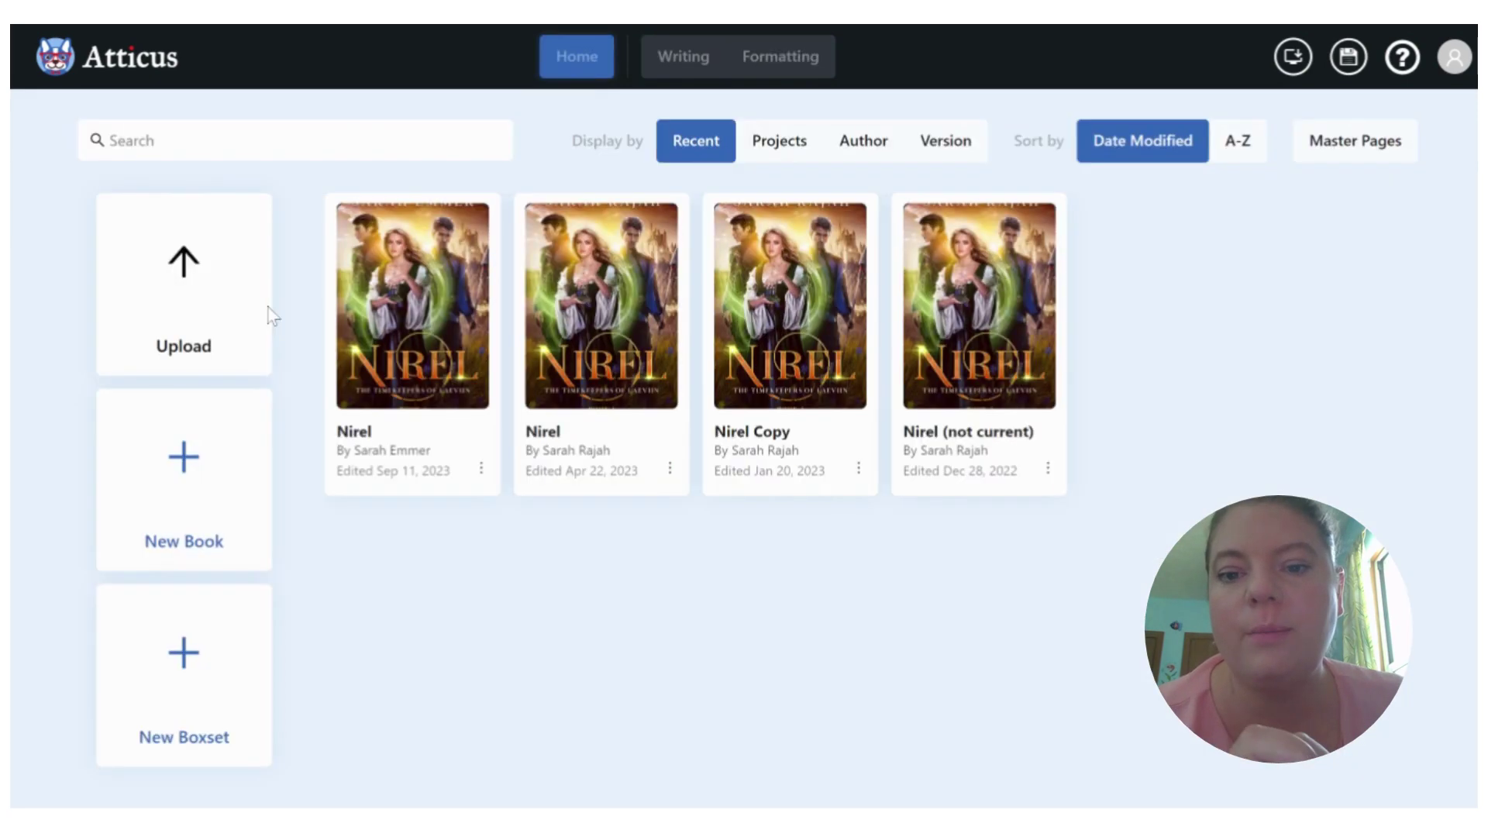
pyautogui.click(160, 504)
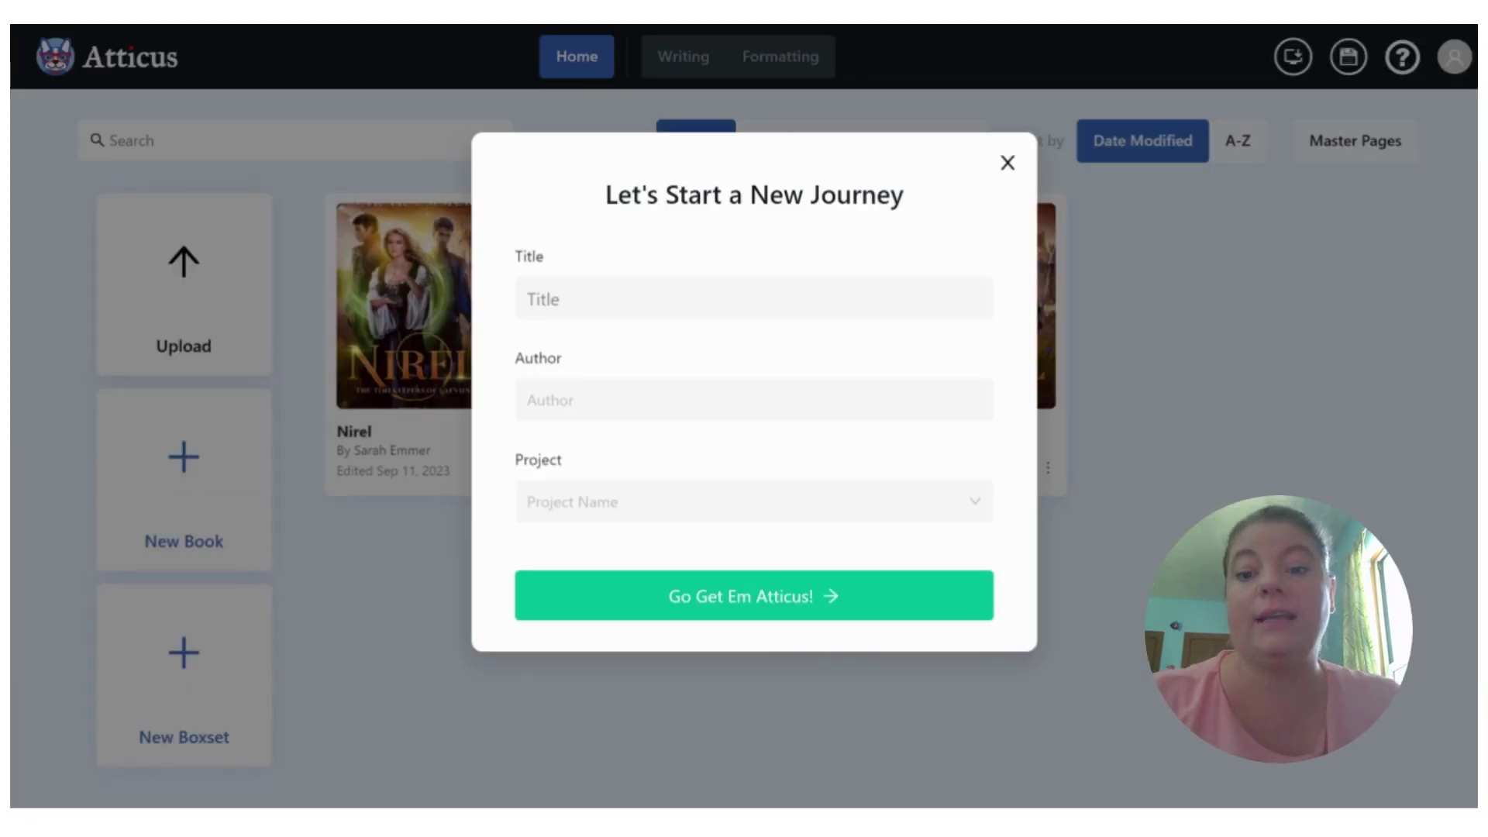
pyautogui.click(543, 299)
pyautogui.write('Di')
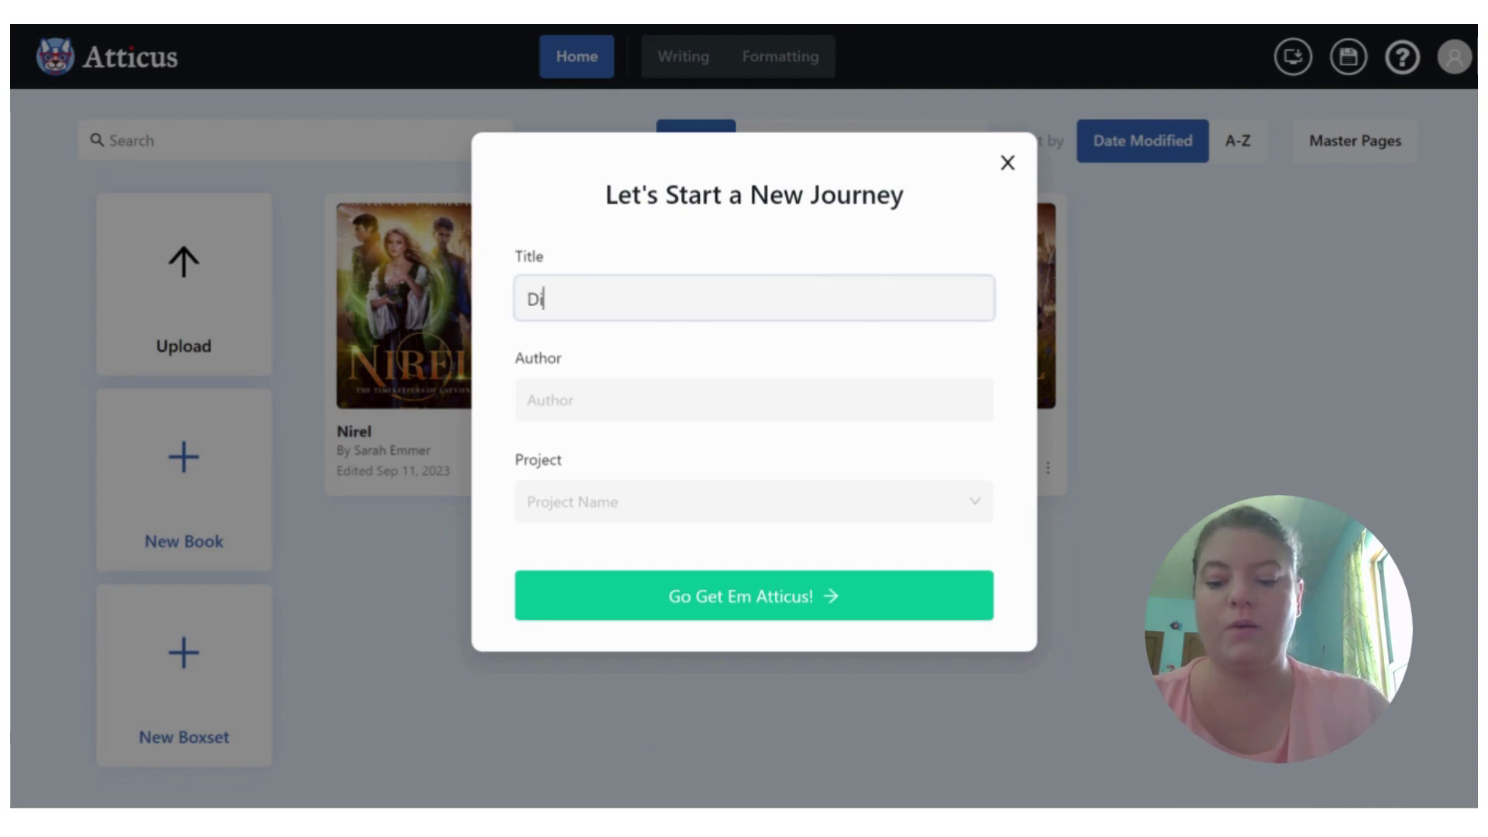
pyautogui.write('ssonanc')
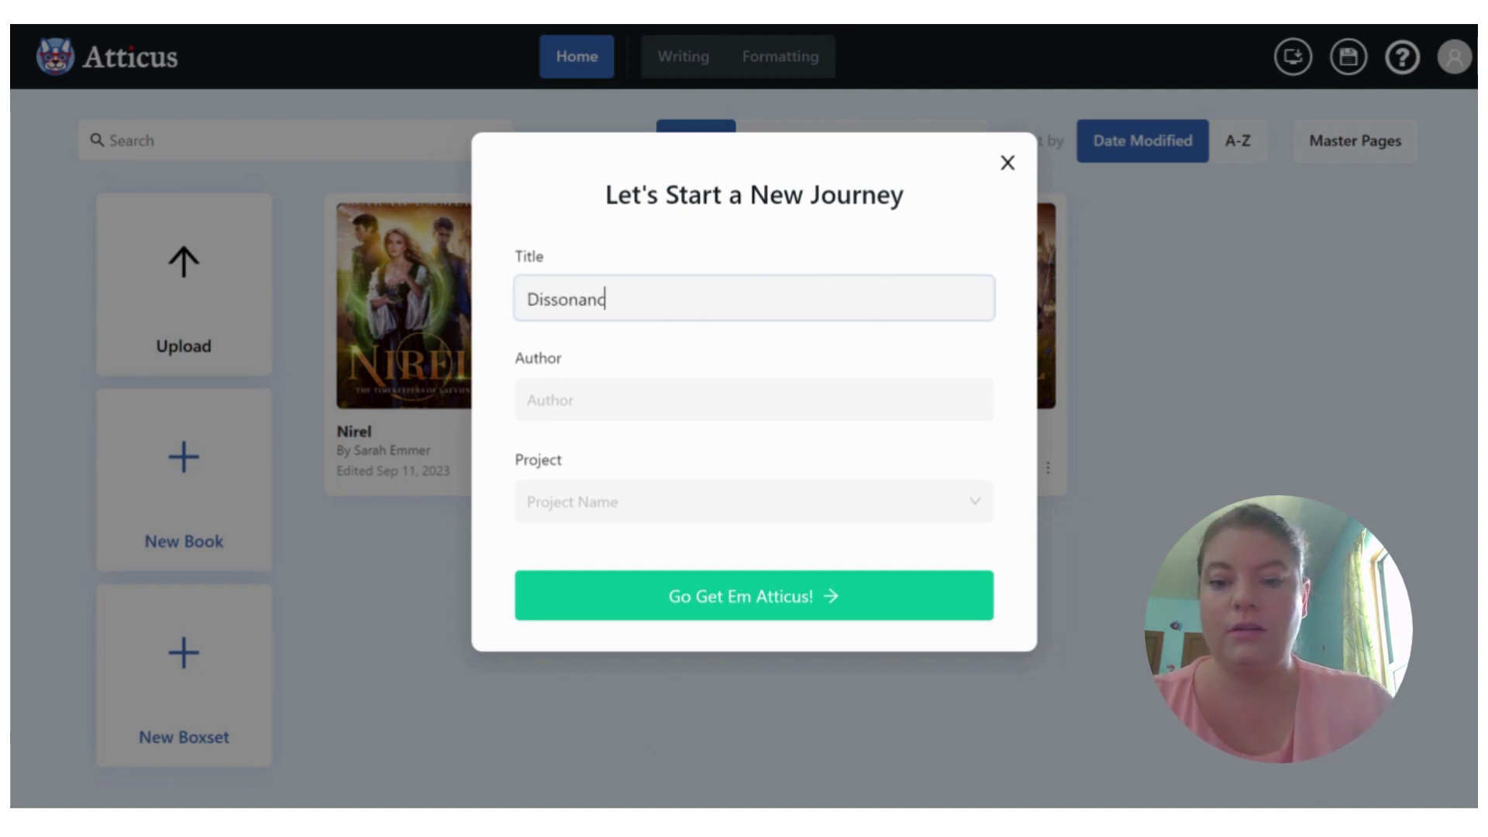
pyautogui.write('e')
pyautogui.click(573, 400)
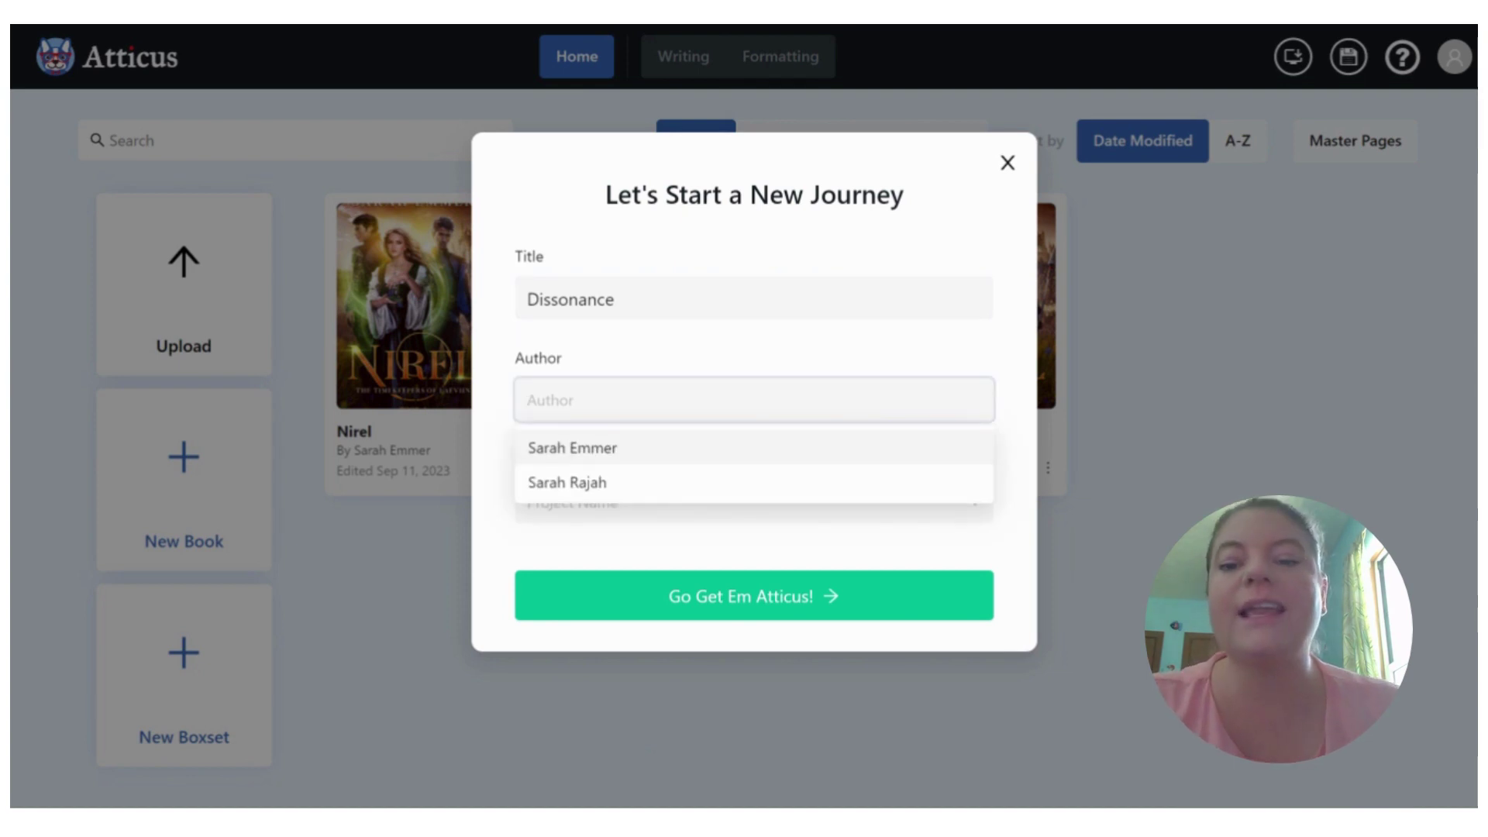
pyautogui.click(612, 450)
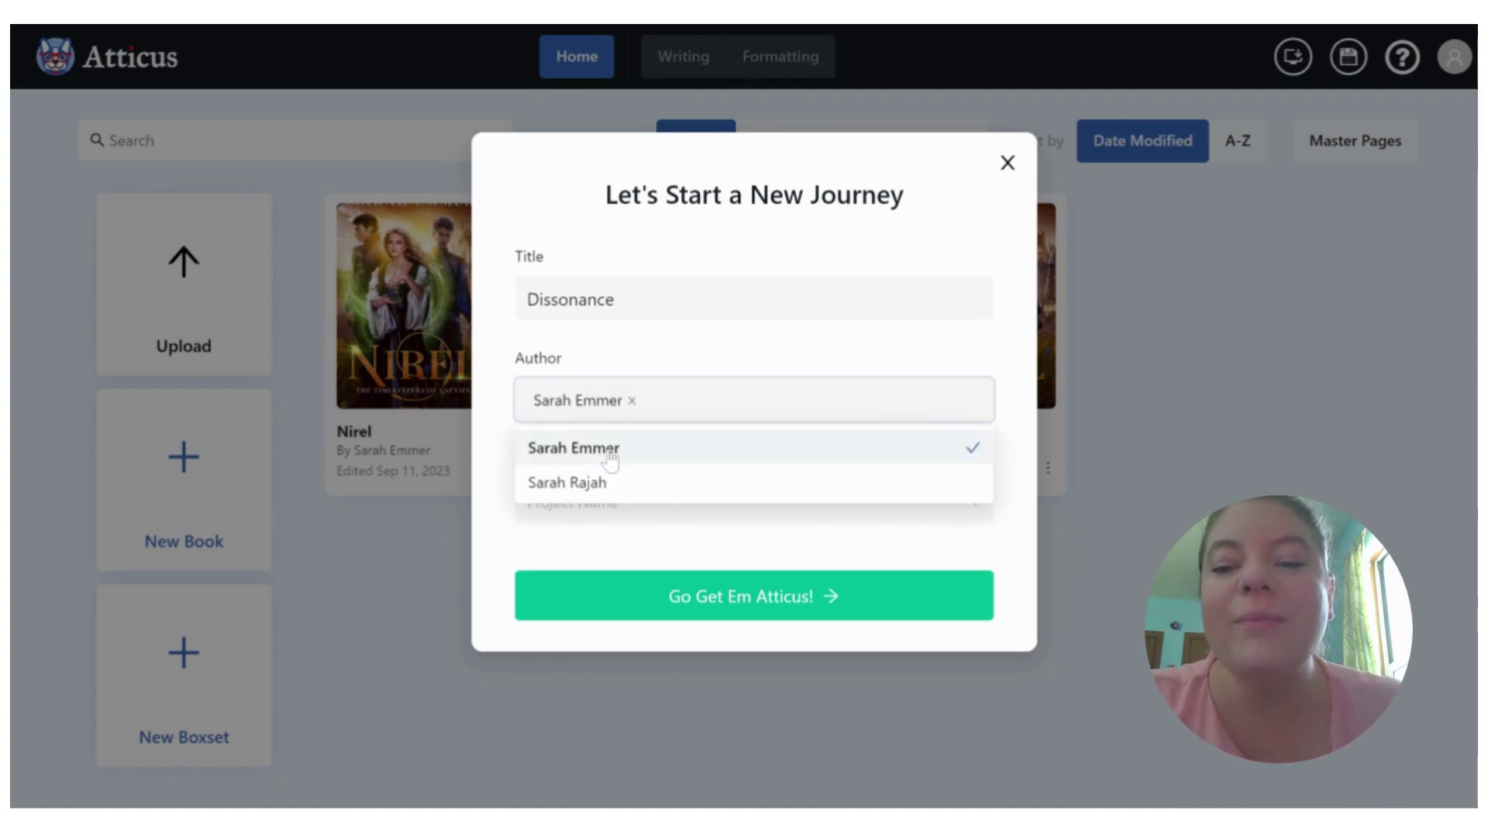
pyautogui.click(810, 601)
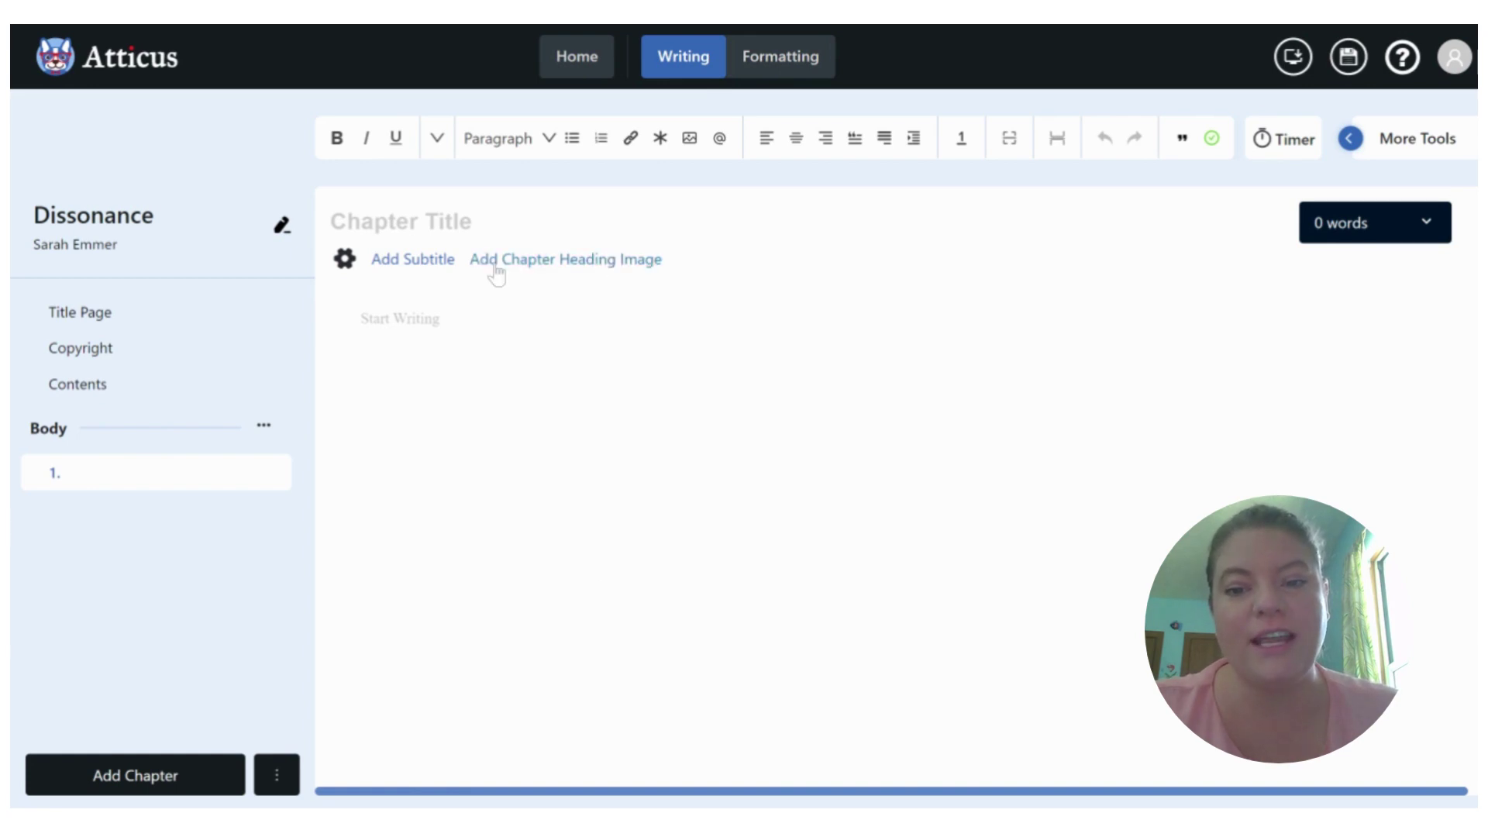
# Open the new book's title page and copyright page to view their default content
pyautogui.click(99, 326)
pyautogui.click(89, 355)
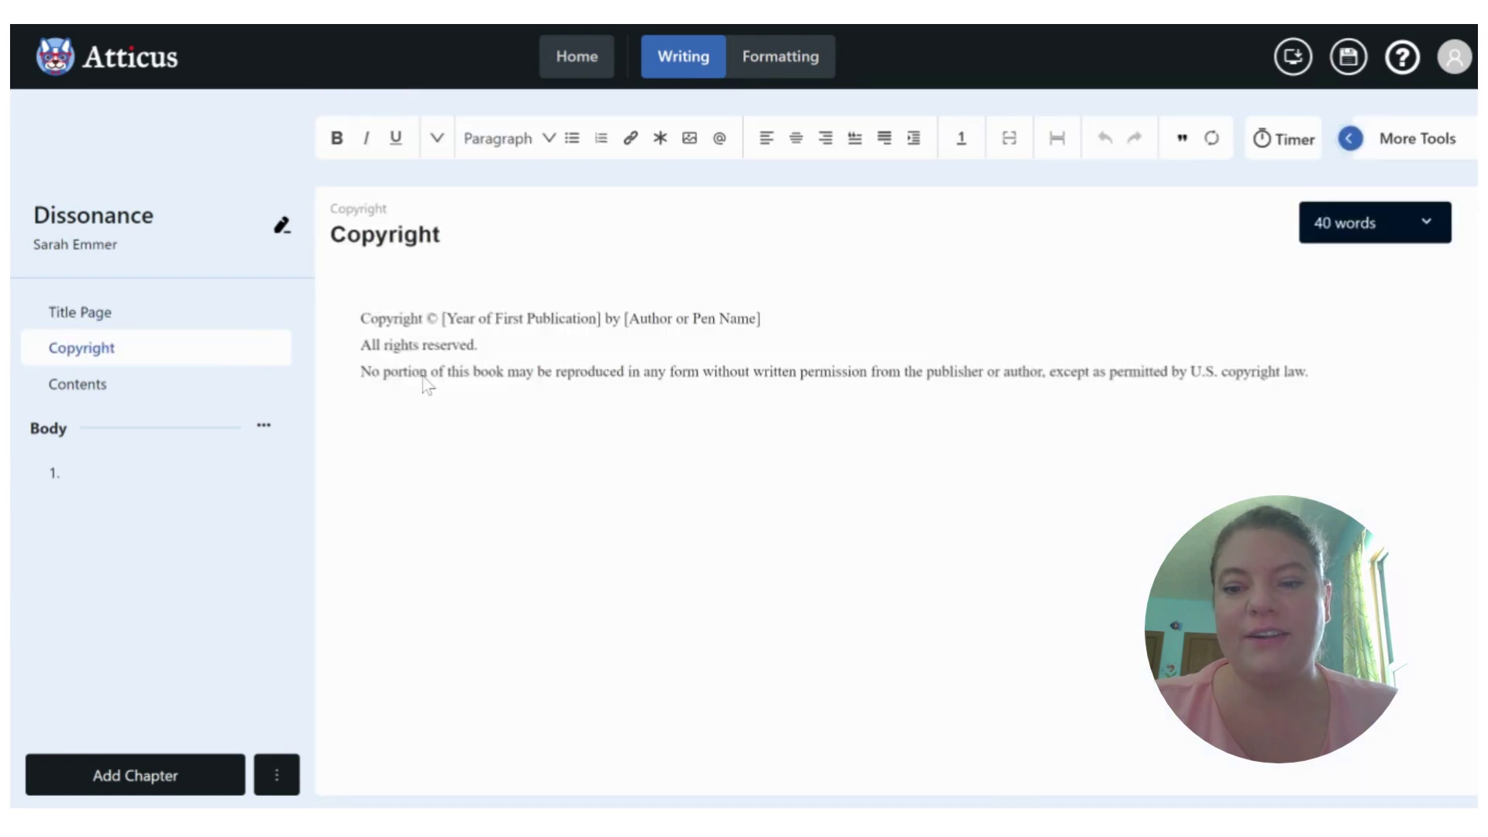
# Open the auto-generated contents page and the empty first chapter to view their default layout
pyautogui.click(85, 386)
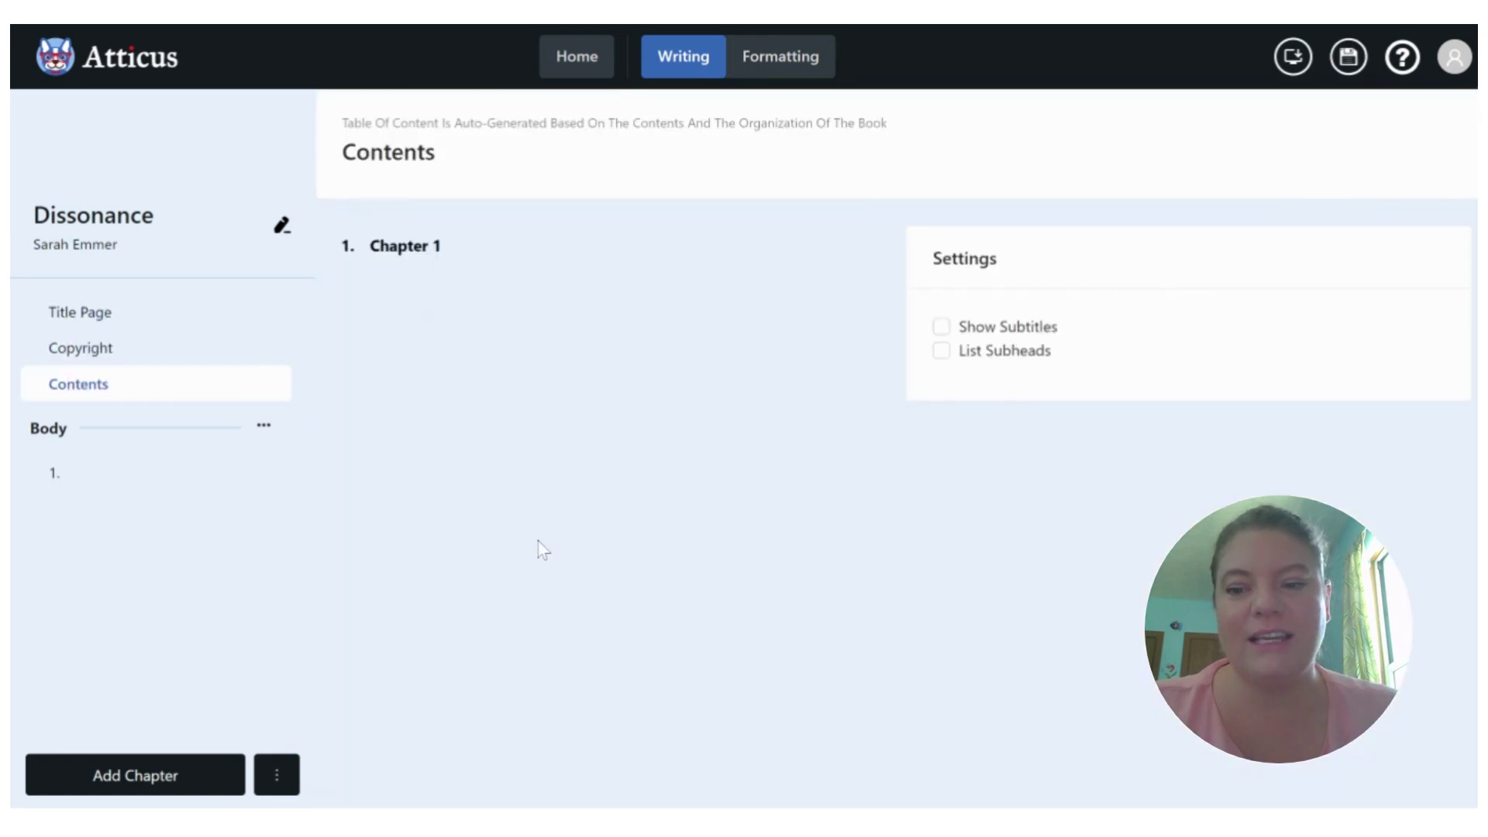
pyautogui.click(97, 488)
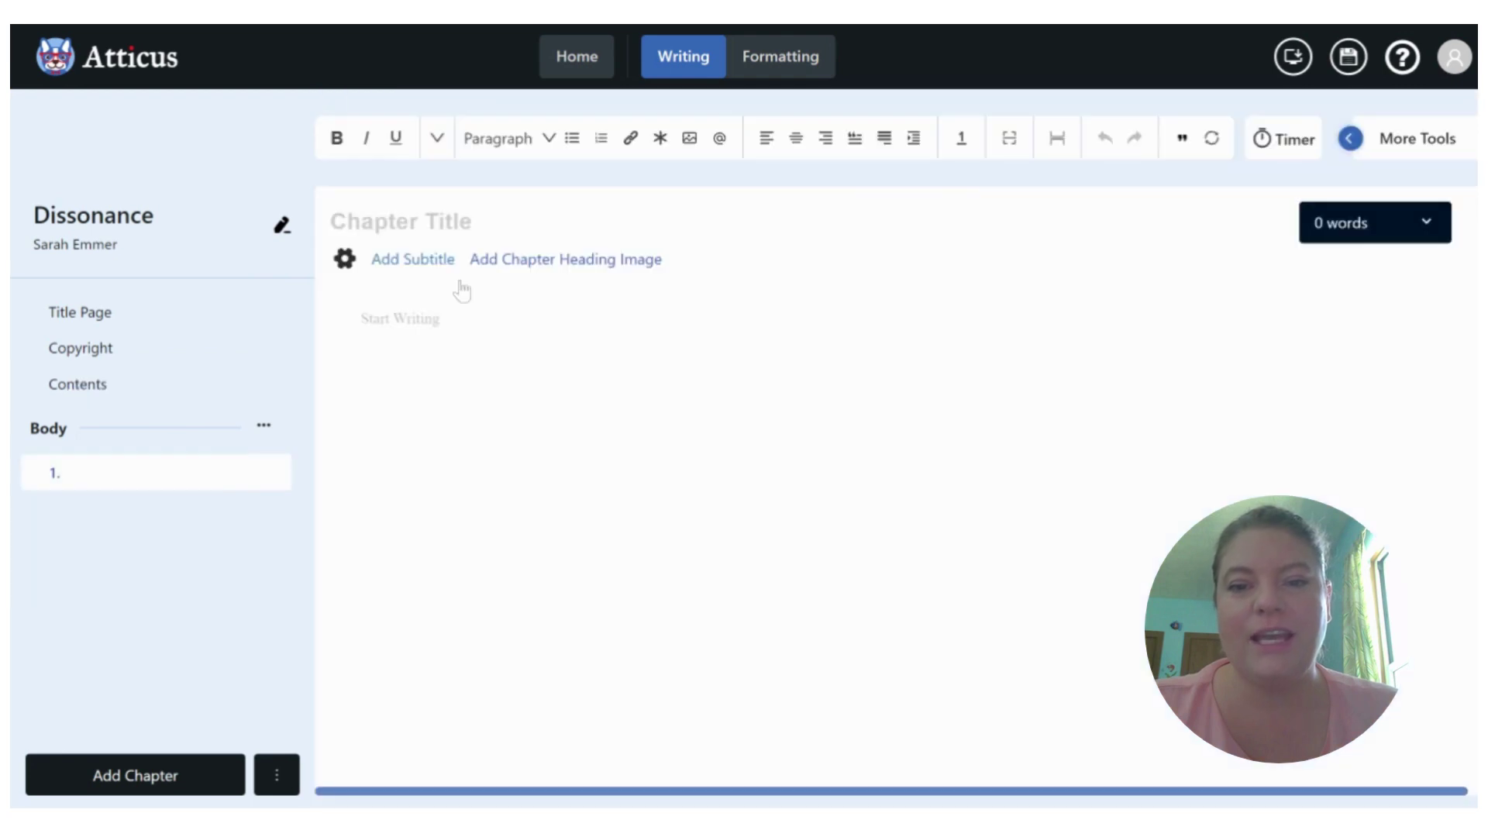
# Apply the Minax theme to the book in the formatting view and look through its chapter heading settings
pyautogui.click(783, 70)
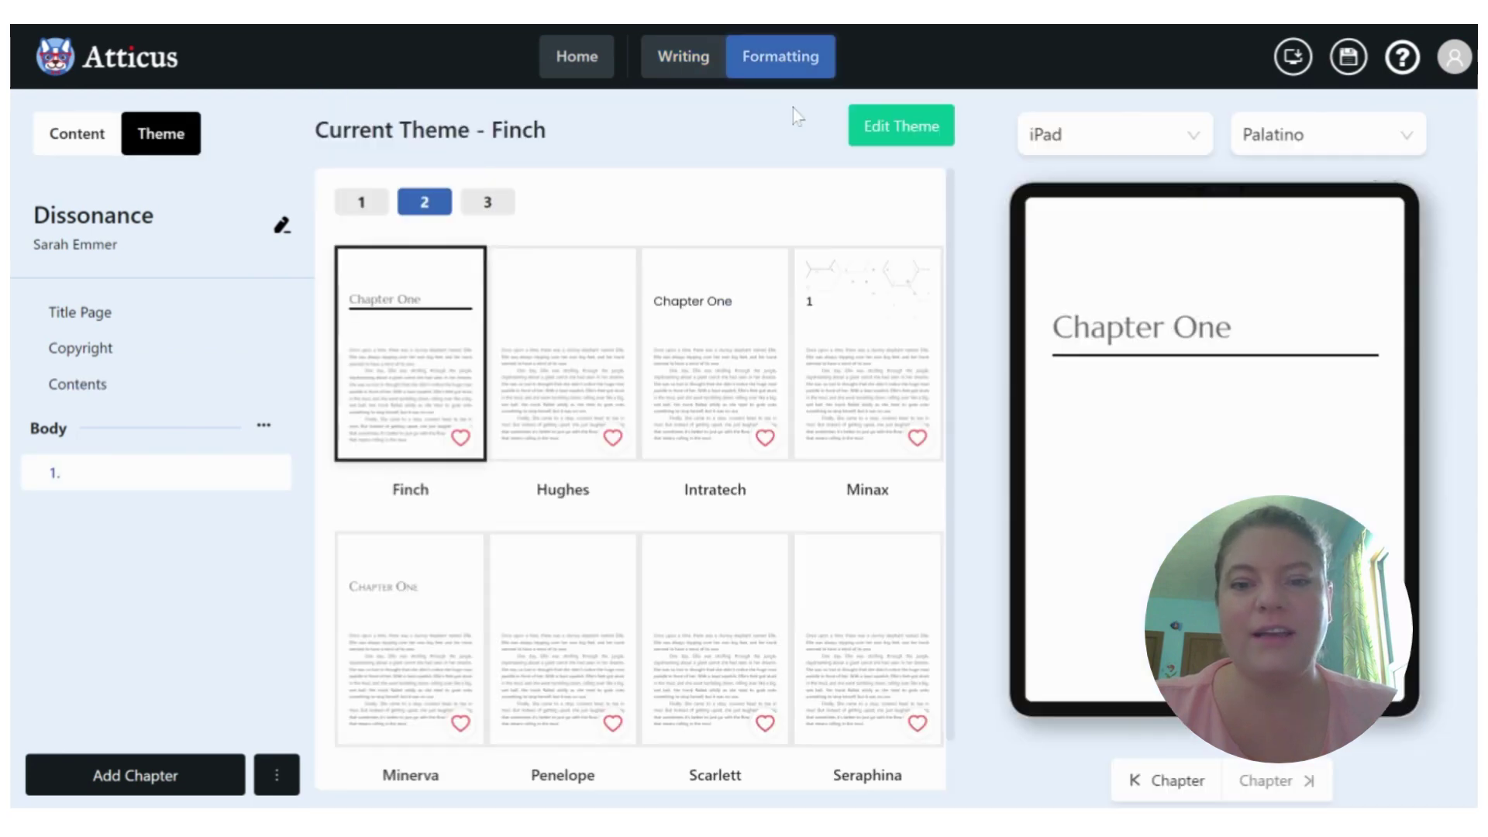
pyautogui.click(815, 354)
pyautogui.click(901, 126)
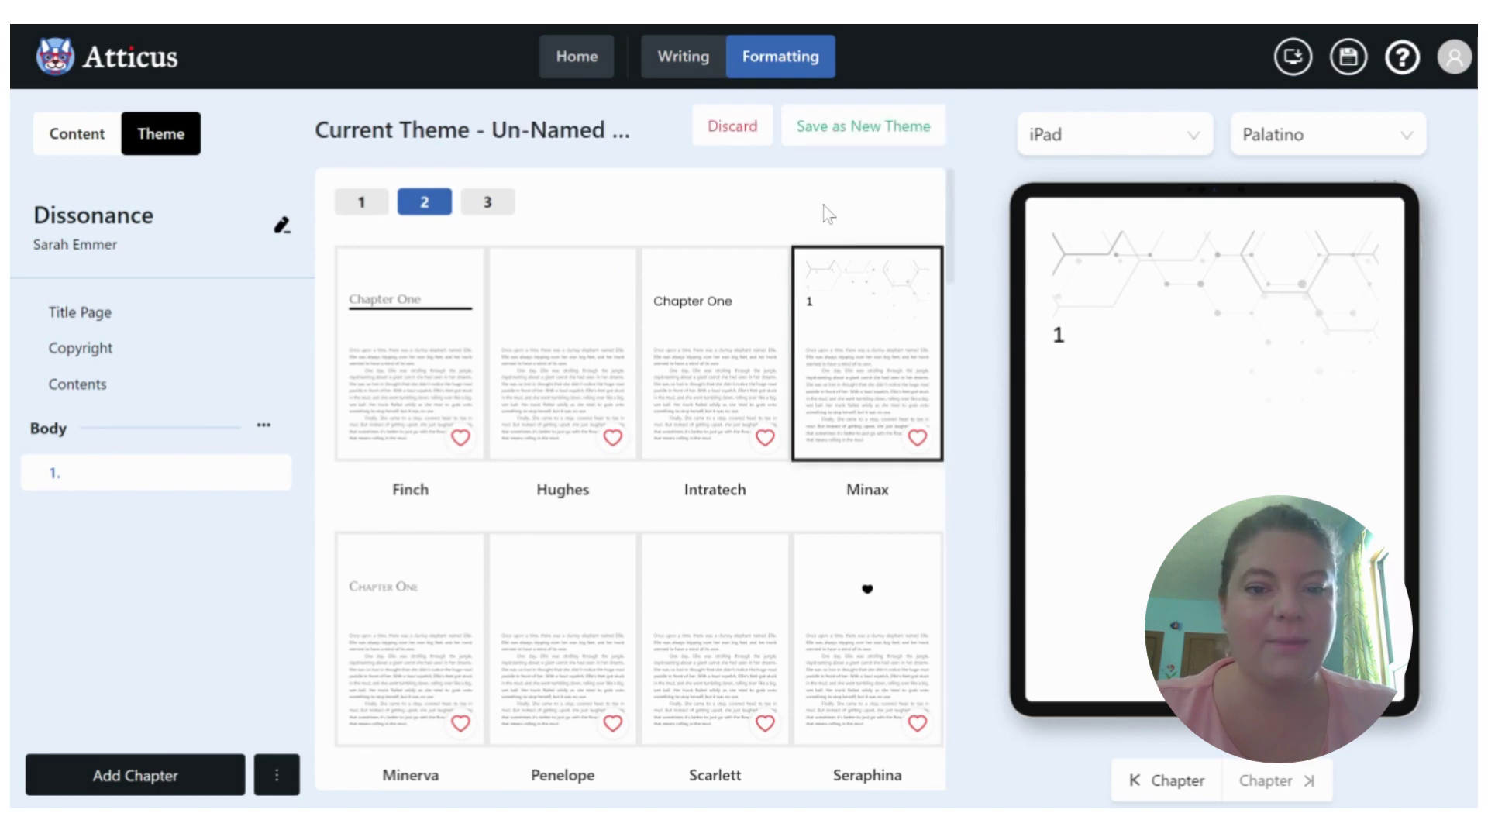
pyautogui.scroll(-5, 657, 406)
pyautogui.scroll(-5, 657, 406)
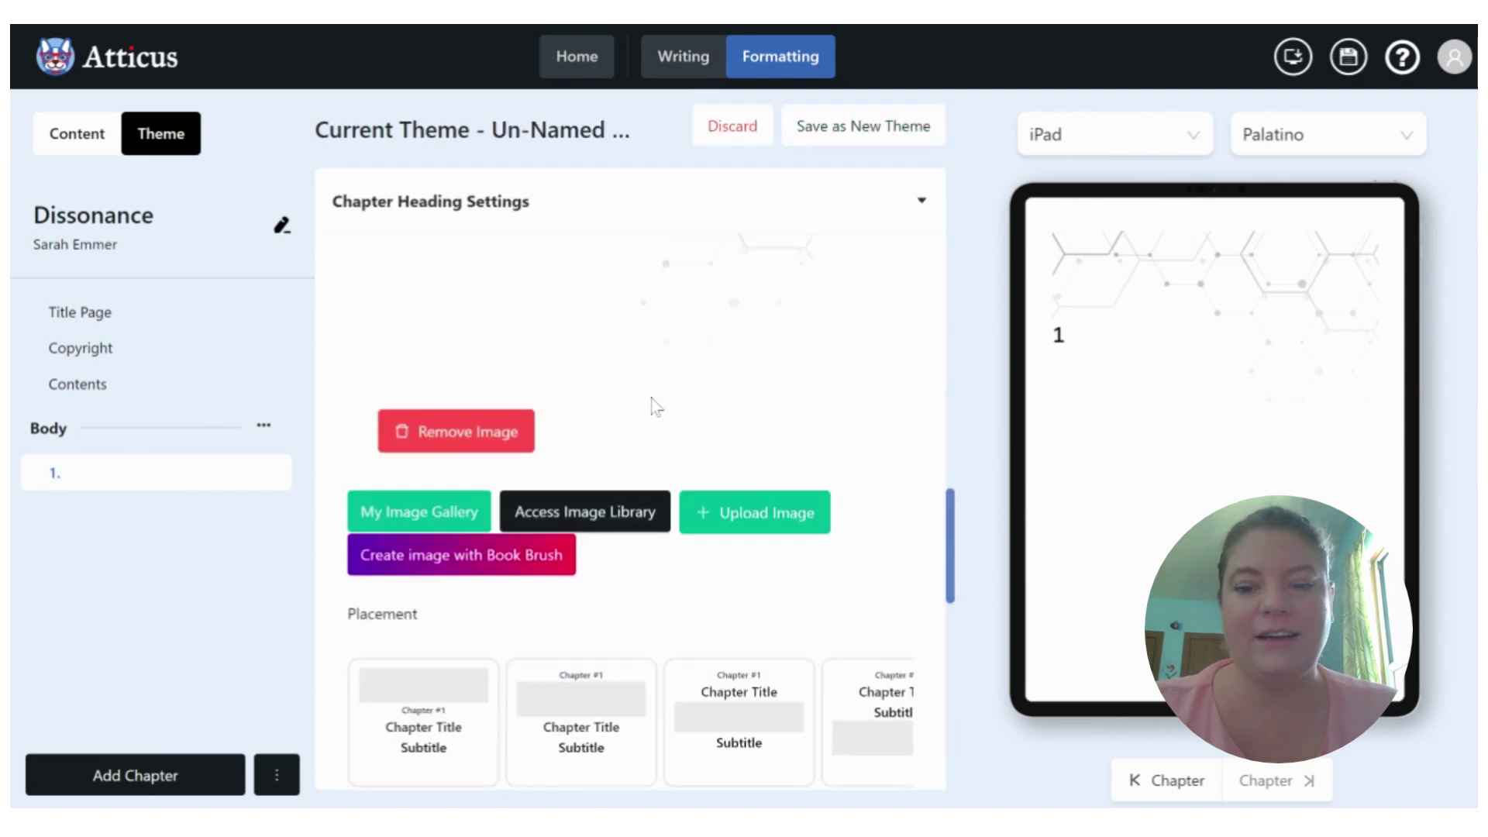
pyautogui.scroll(-5, 620, 407)
pyautogui.scroll(5, 605, 408)
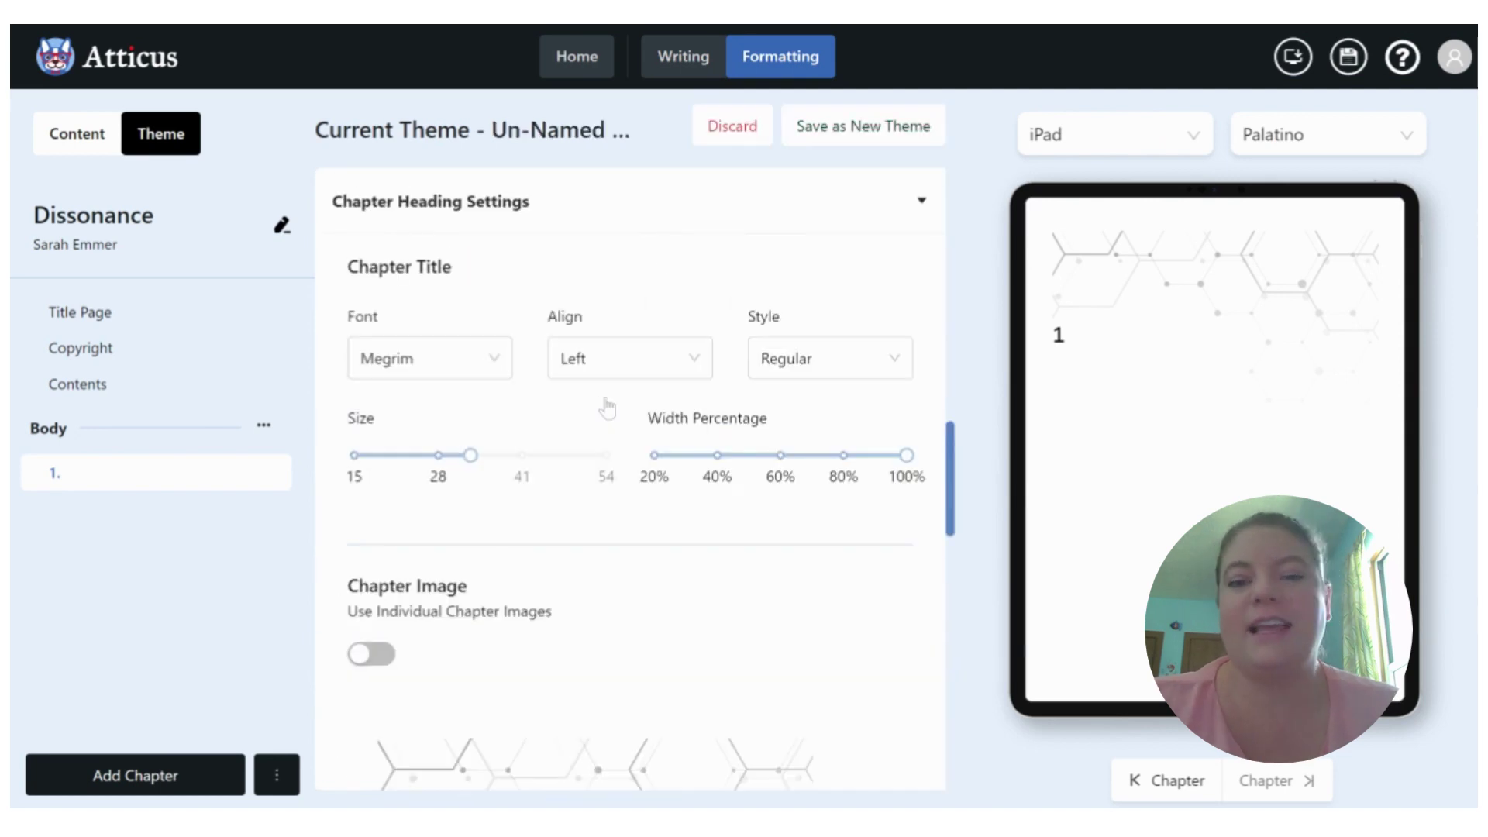
pyautogui.scroll(10, 608, 407)
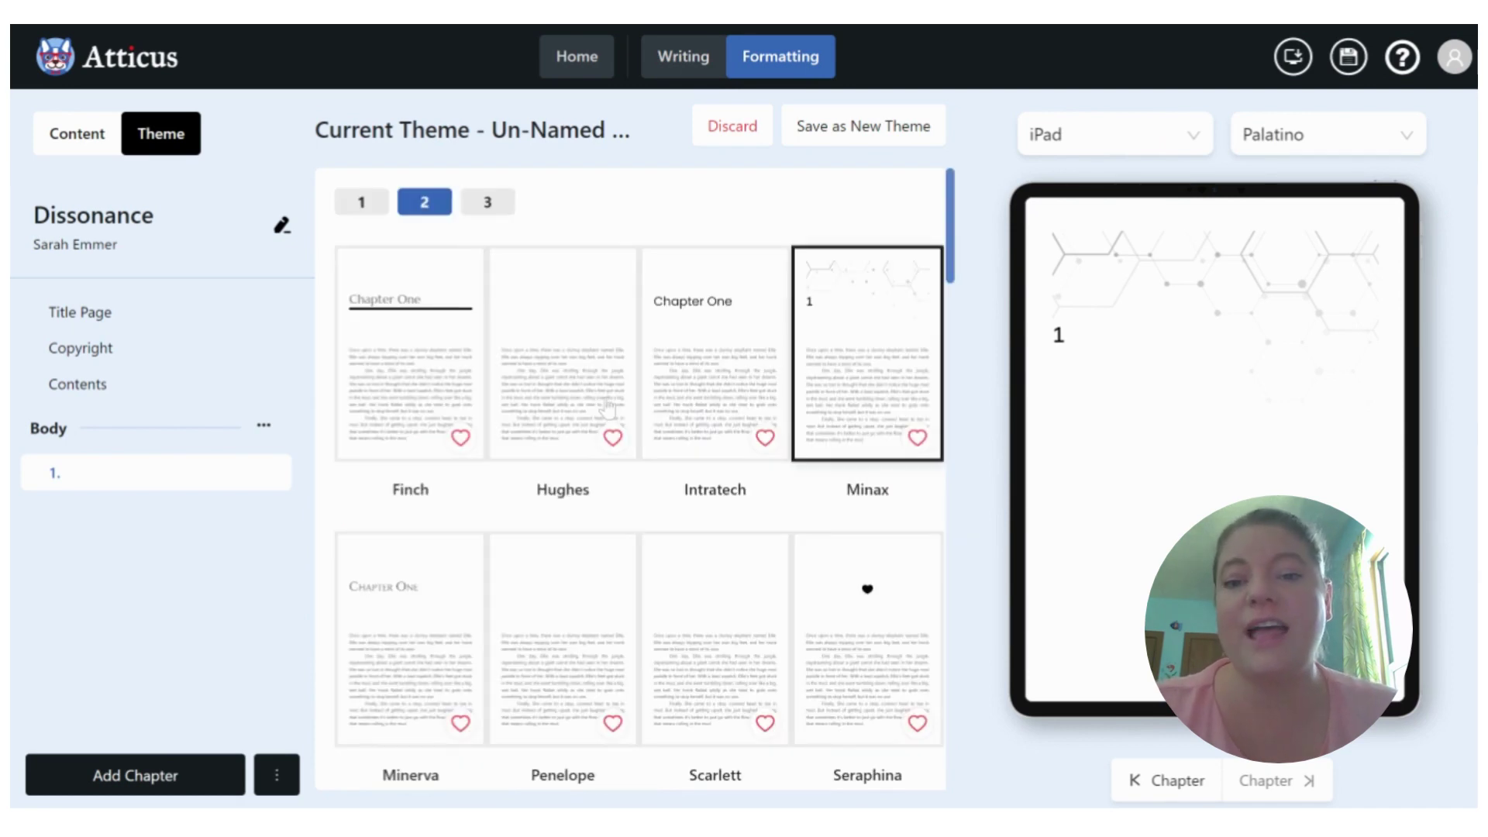
# Try out a line of random filler text in the first chapter's body in the writing view, and clear it
pyautogui.click(679, 67)
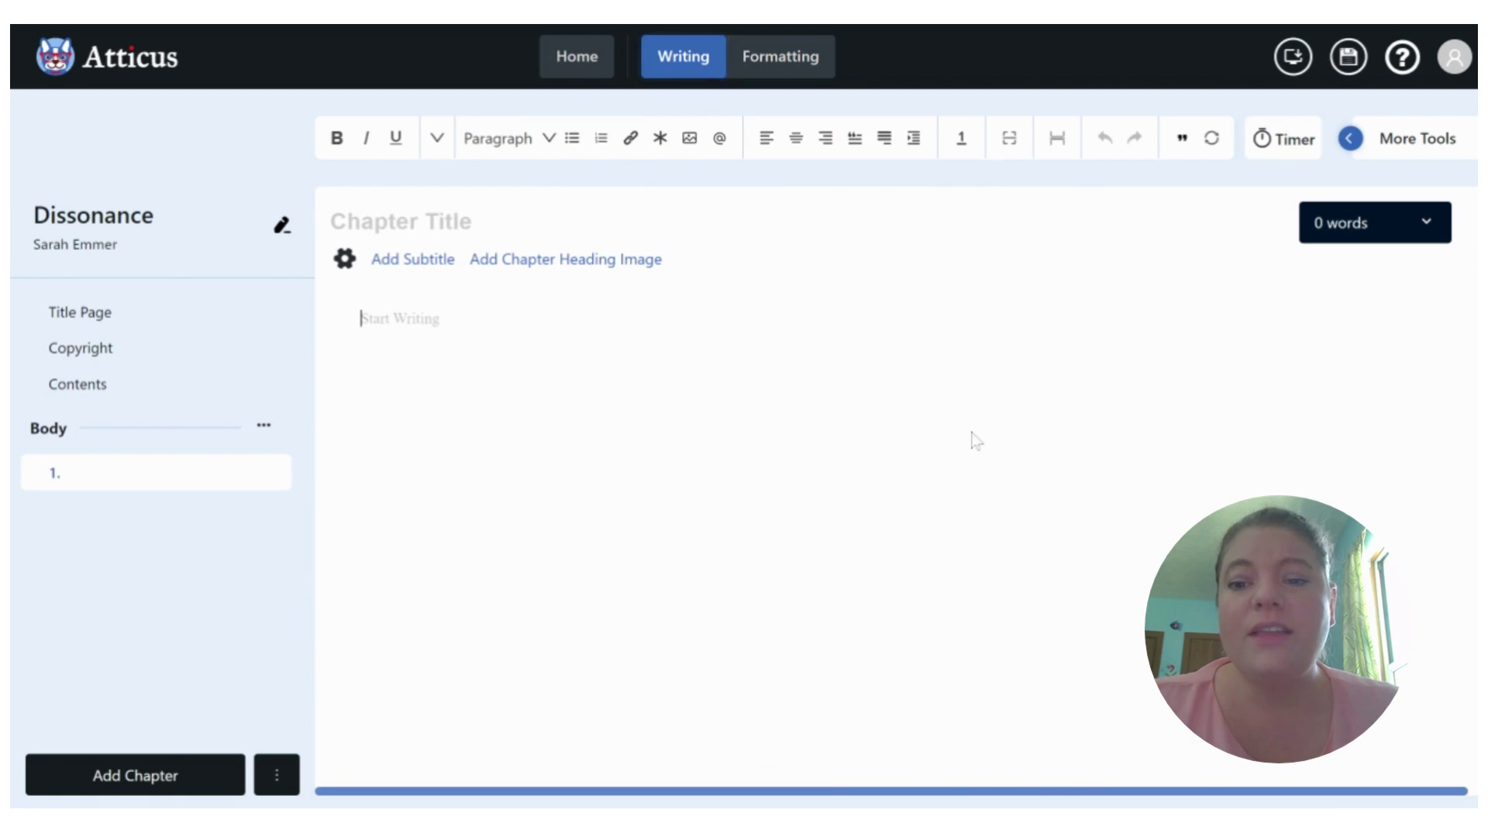
pyautogui.write('alsdhfoiwefhklsjd')
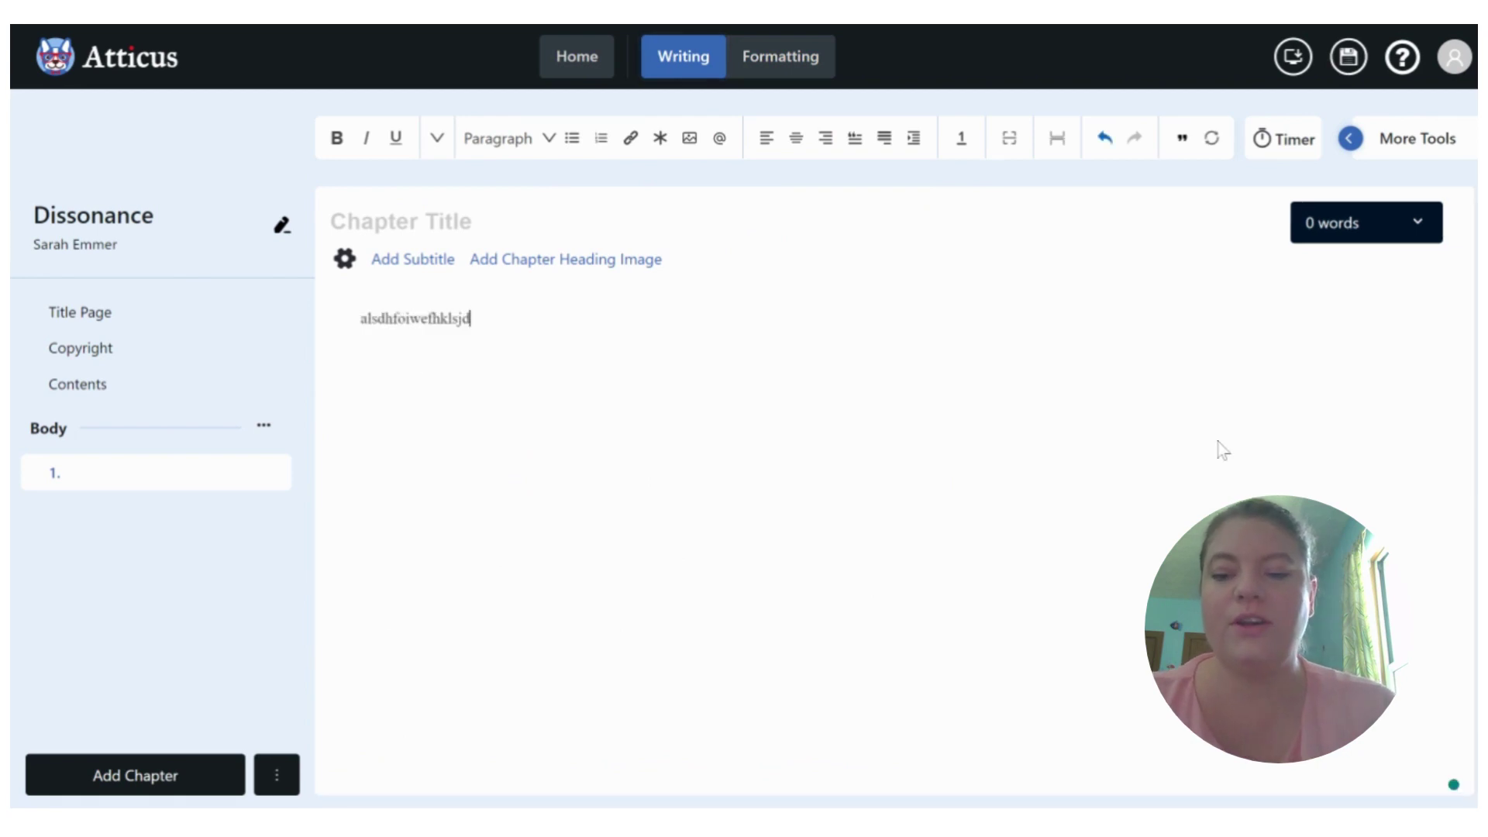
pyautogui.write('fholsdgho;eruh')
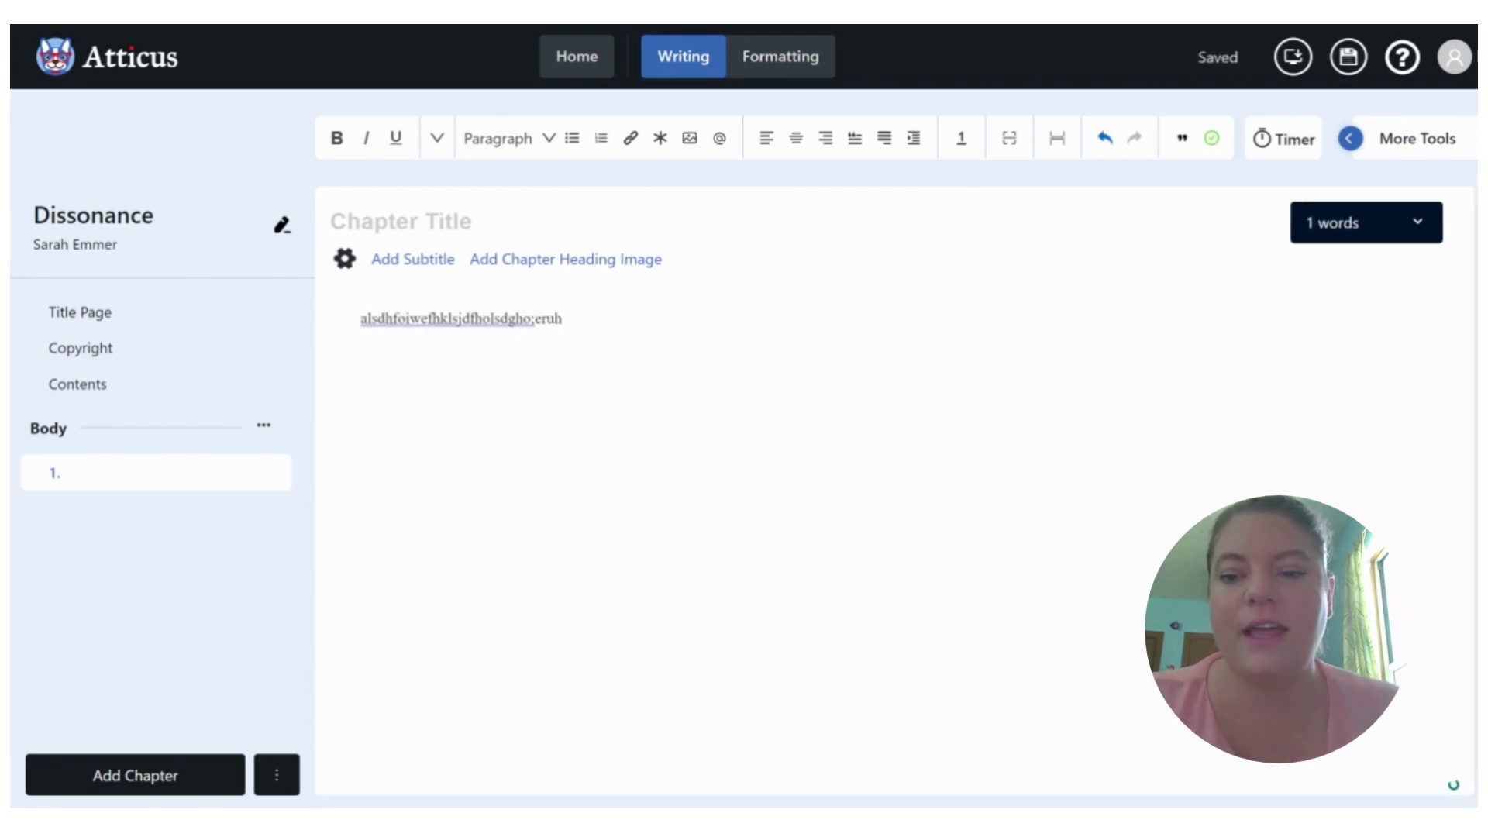
pyautogui.click(361, 319)
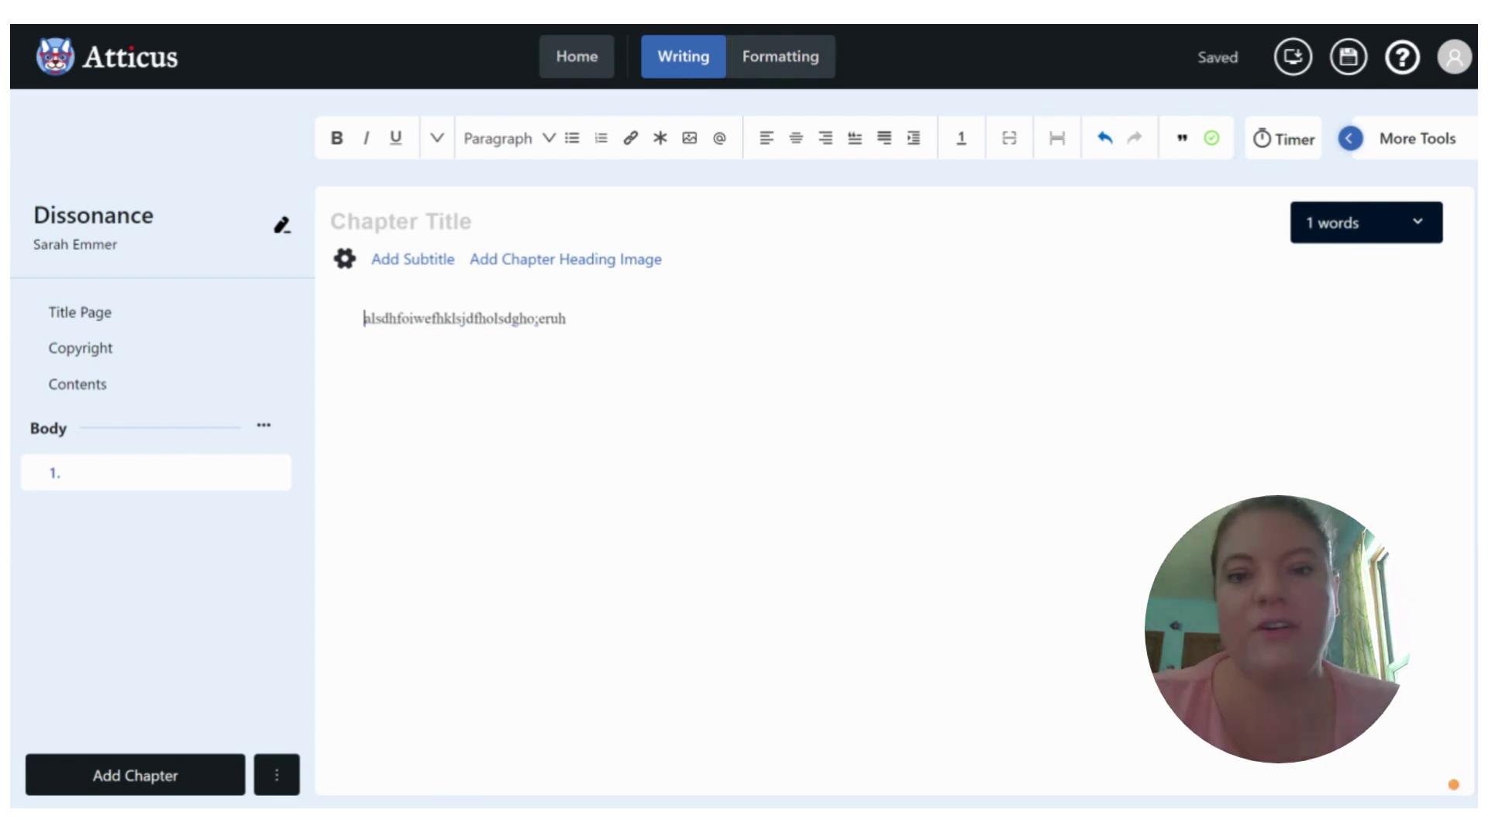
pyautogui.press('BackSpace')
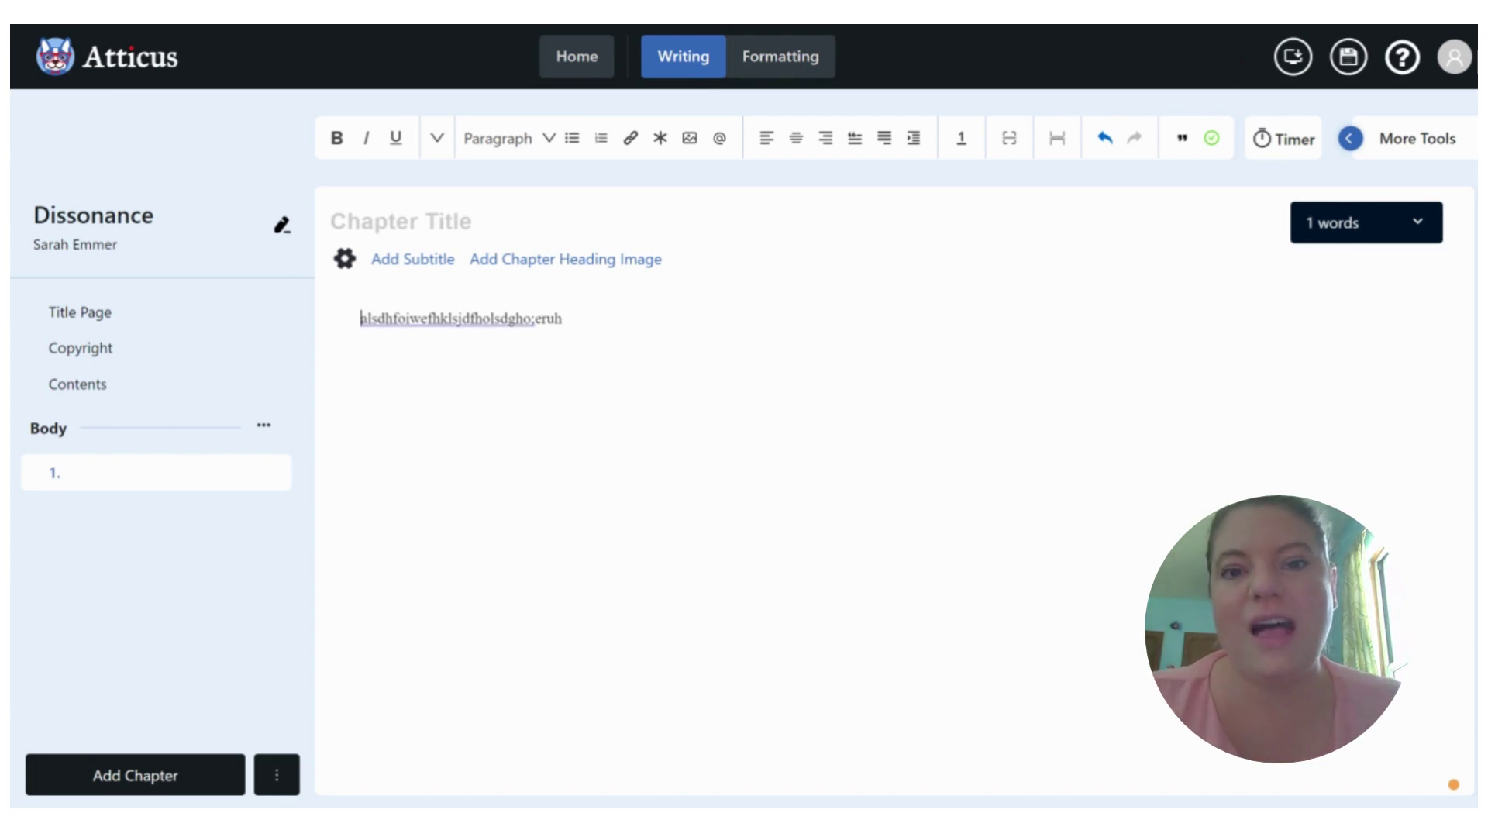
pyautogui.hotkey('ctrl', 'a')
pyautogui.press('BackSpace')
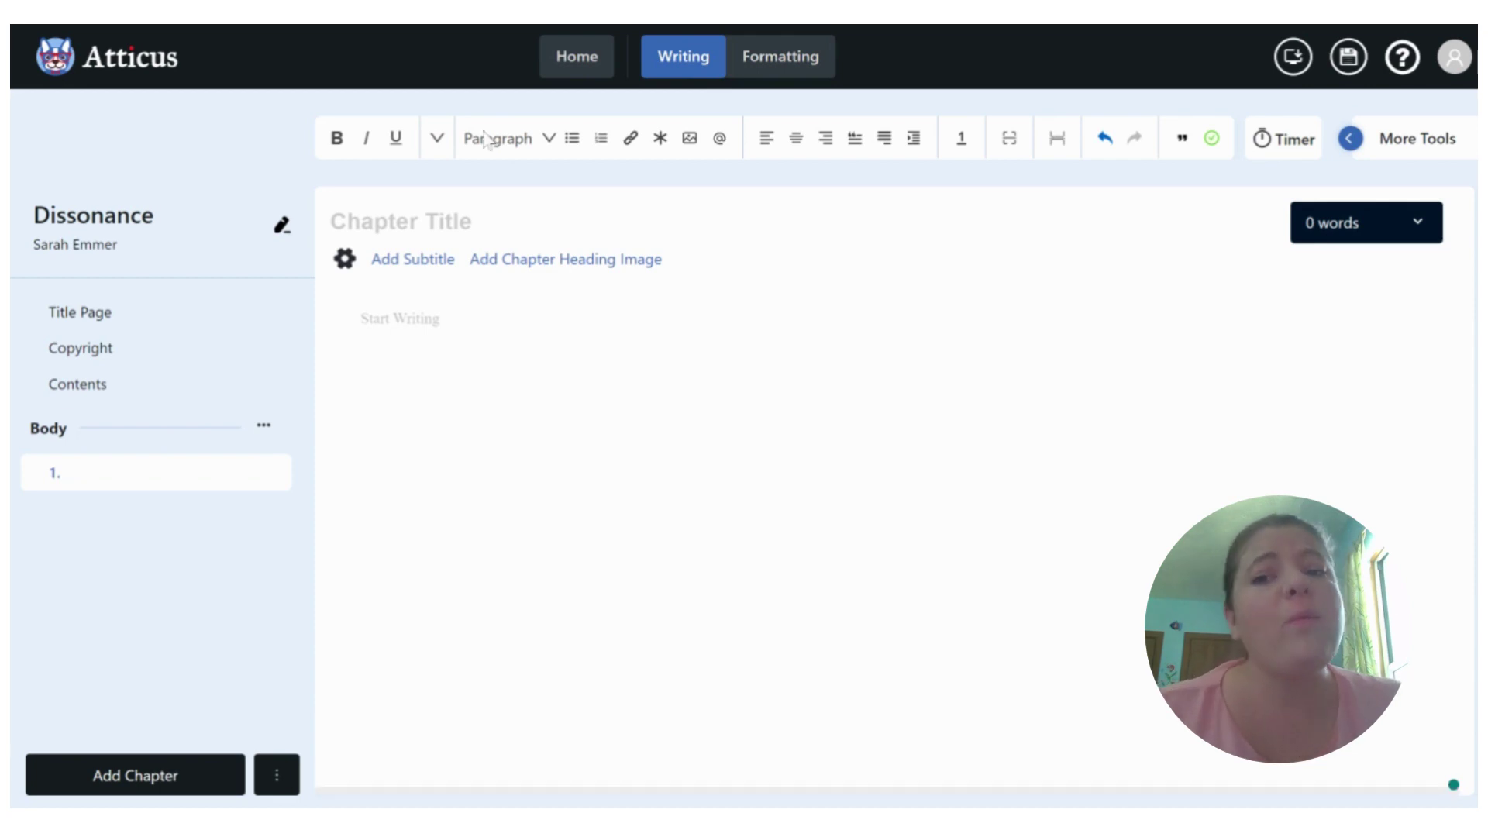
# Return to the library of all books
pyautogui.click(577, 60)
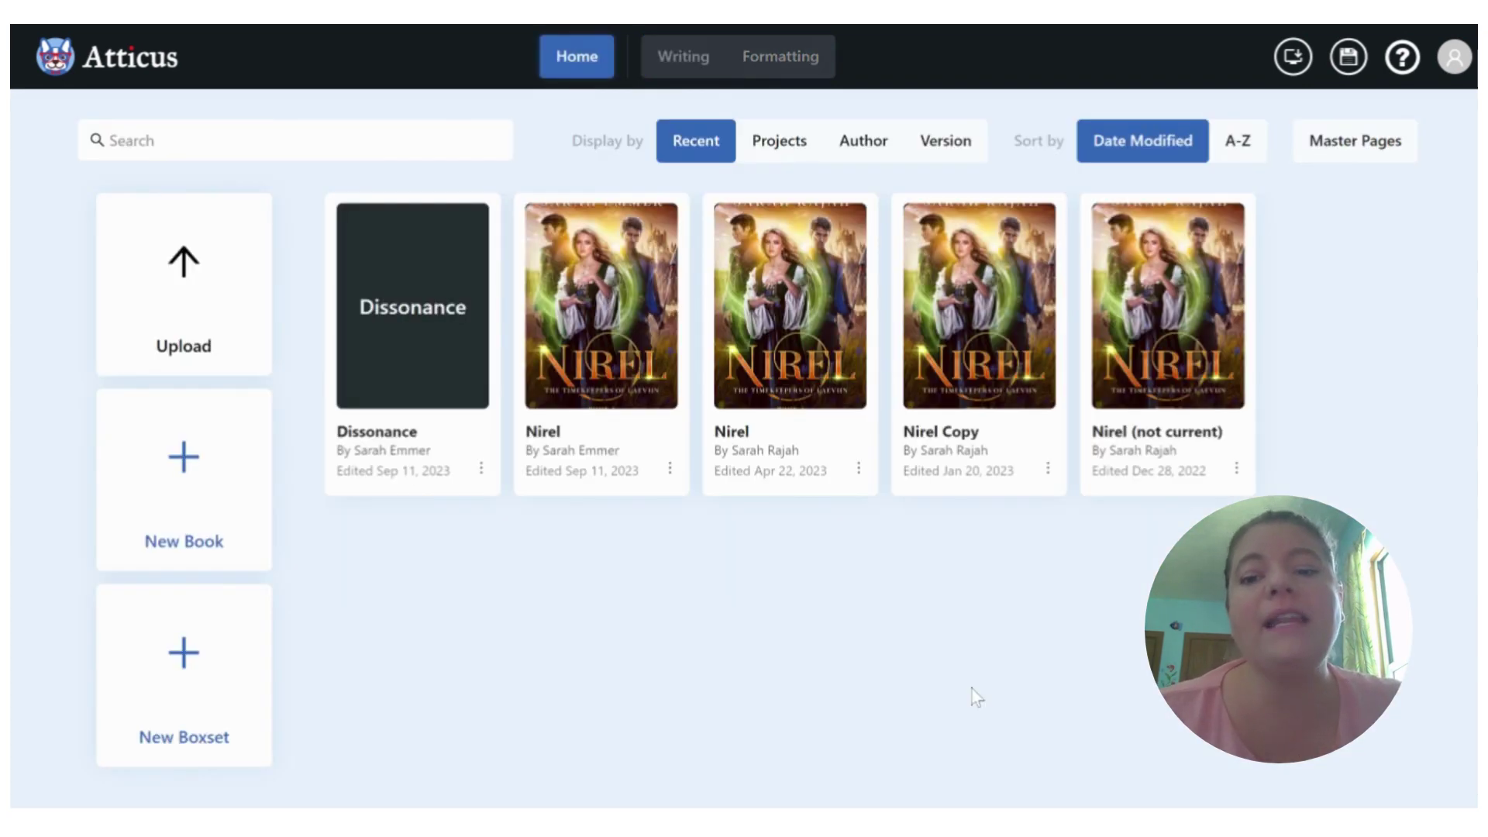